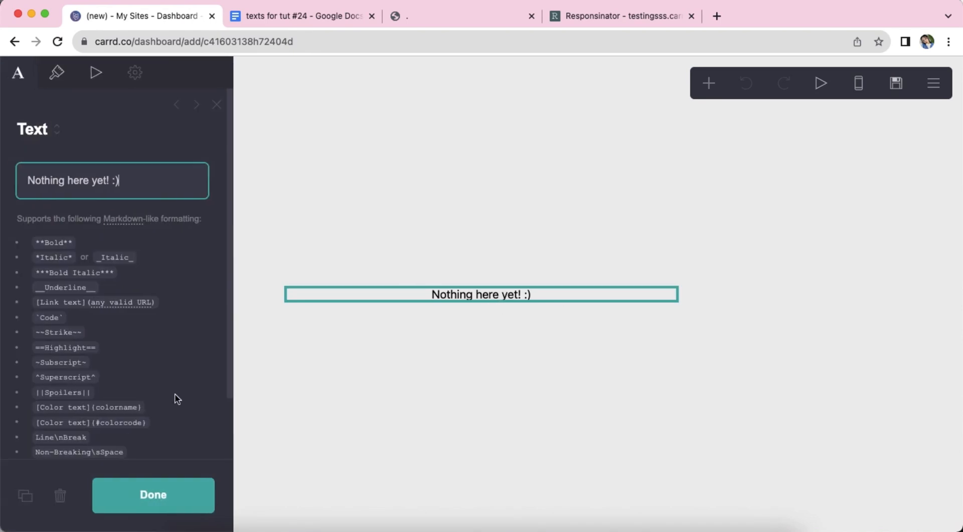
- Delete the placeholder text element and set the page width to 25
{"action": "left_click", "coordinate": [63, 494]}
{"action": "left_click", "coordinate": [398, 296]}
{"action": "type", "text": "25"}
{"action": "key", "text": "Return"}
{"action": "scroll", "coordinate": [120, 330], "scroll_direction": "down", "scroll_amount": 4}
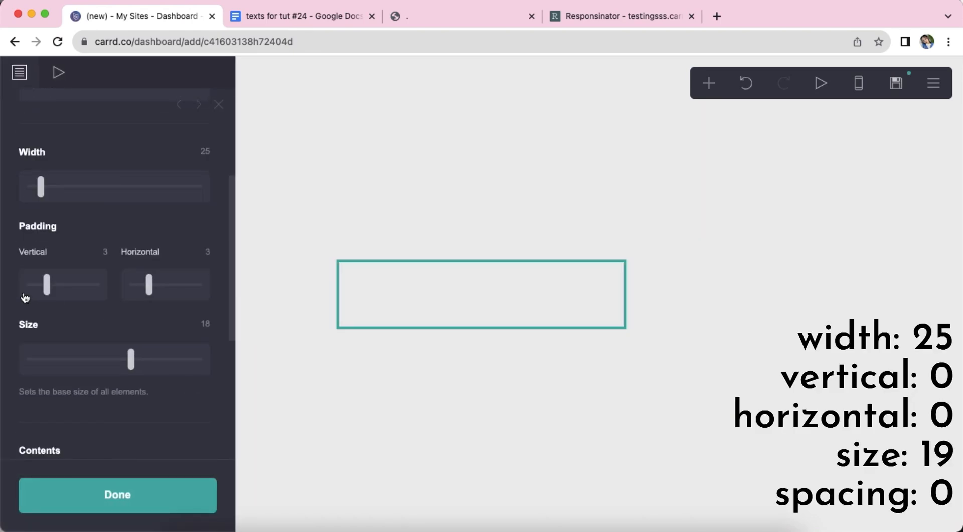
- Set the page's vertical and horizontal padding to 0 and its base element size to 19
{"action": "left_click", "coordinate": [26, 296]}
{"action": "left_click", "coordinate": [125, 295]}
{"action": "left_click", "coordinate": [142, 359]}
{"action": "scroll", "coordinate": [70, 394], "scroll_direction": "down", "scroll_amount": 5}
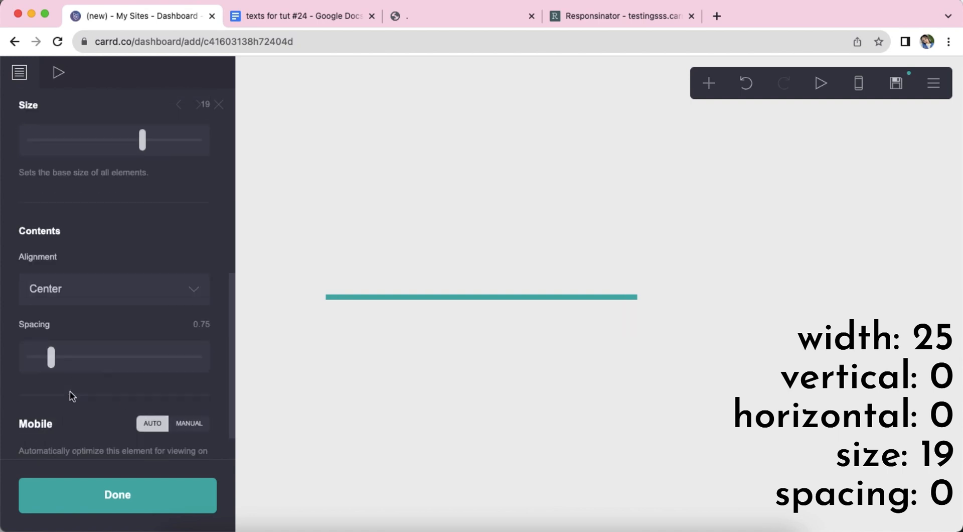
- Set the page's content spacing to 0, and switch its mobile settings to manual with size 10
{"action": "left_click", "coordinate": [31, 315]}
{"action": "left_click", "coordinate": [189, 379]}
{"action": "scroll", "coordinate": [197, 321], "scroll_direction": "down", "scroll_amount": 5}
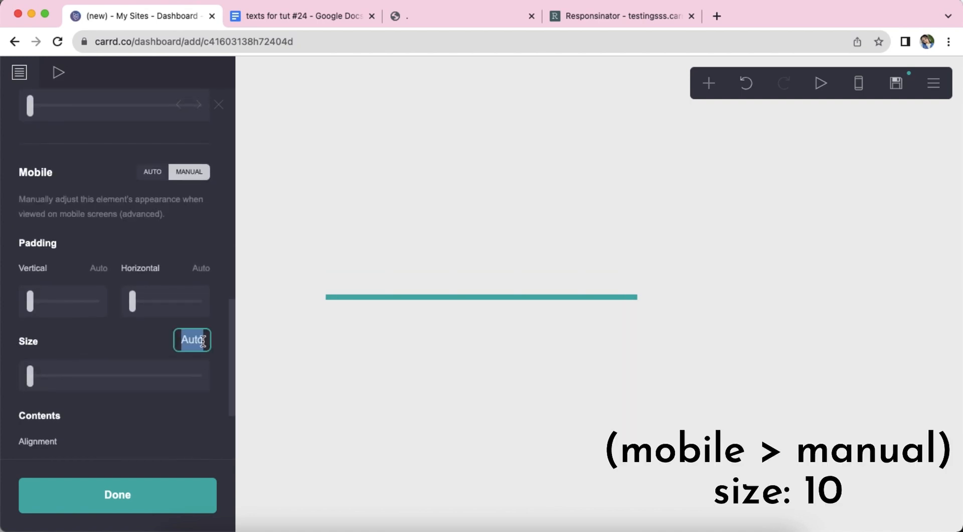
{"action": "key", "text": "Return"}
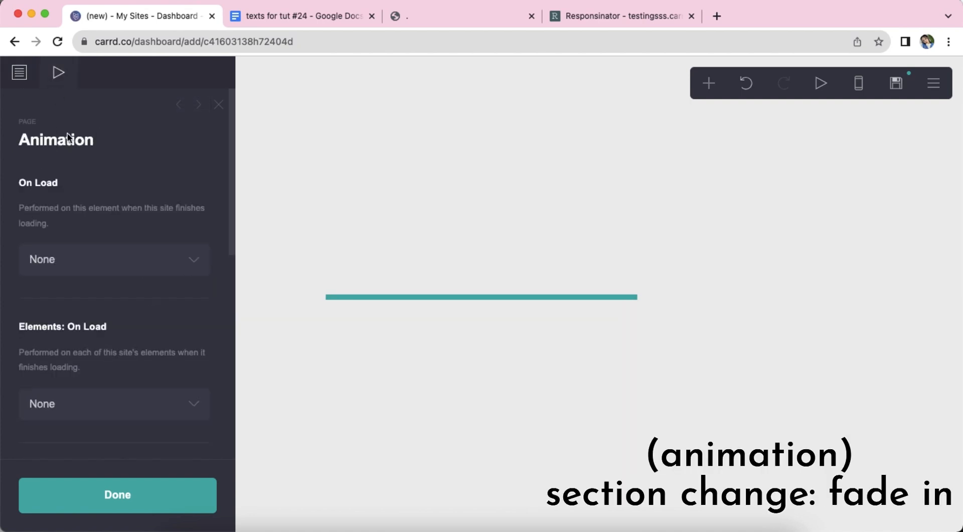
- Set the page's section change animation to Fade In
{"action": "scroll", "coordinate": [105, 234], "scroll_direction": "down", "scroll_amount": 3}
{"action": "left_click", "coordinate": [105, 319]}
{"action": "left_click", "coordinate": [104, 331]}
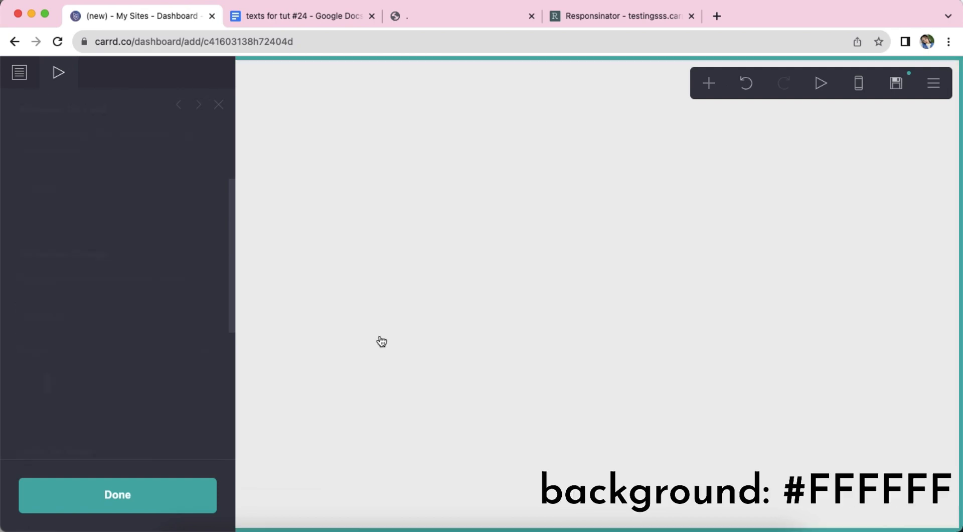
- Set the site background to the solid color #FFFFFF
{"action": "left_click", "coordinate": [148, 251]}
{"action": "left_click_drag", "start_coordinate": [85, 281], "coordinate": [11, 230]}
{"action": "left_click", "coordinate": [117, 167]}
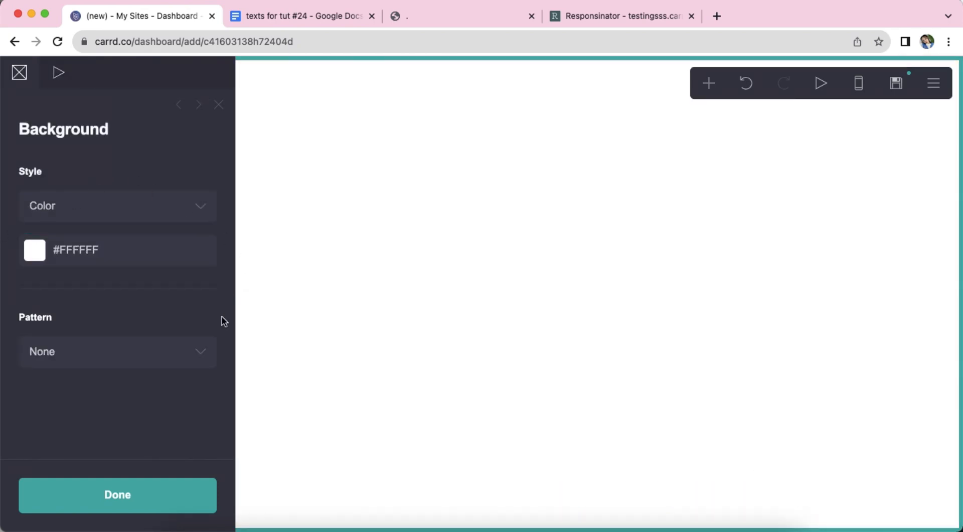
- Add a text element and replace its content with the "♡ I. II. III." link text copied from the Google Docs document
{"action": "left_click", "coordinate": [421, 383]}
{"action": "left_click", "coordinate": [709, 84]}
{"action": "left_click", "coordinate": [572, 134]}
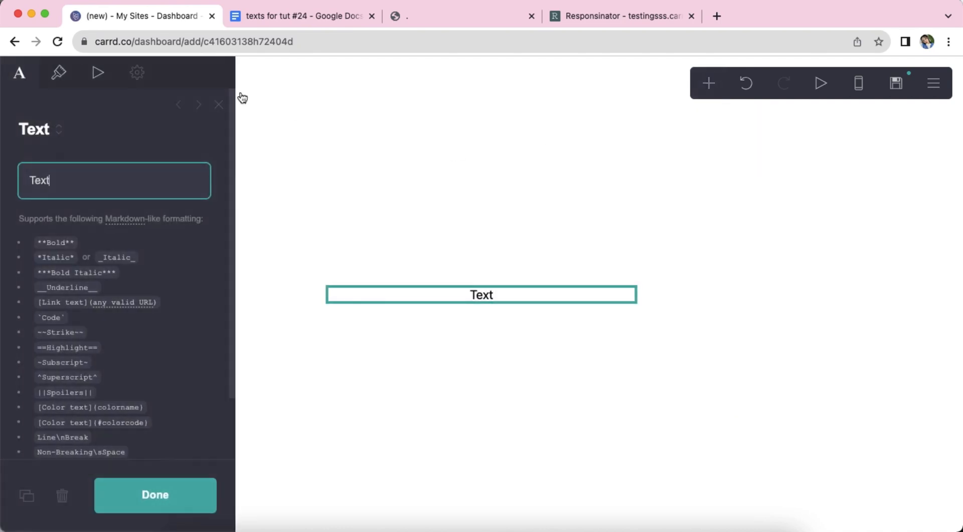
{"action": "left_click", "coordinate": [274, 23]}
{"action": "left_click_drag", "start_coordinate": [264, 179], "coordinate": [514, 182]}
{"action": "right_click", "coordinate": [423, 180]}
{"action": "left_click", "coordinate": [444, 193]}
{"action": "left_click", "coordinate": [155, 20]}
{"action": "right_click", "coordinate": [70, 176]}
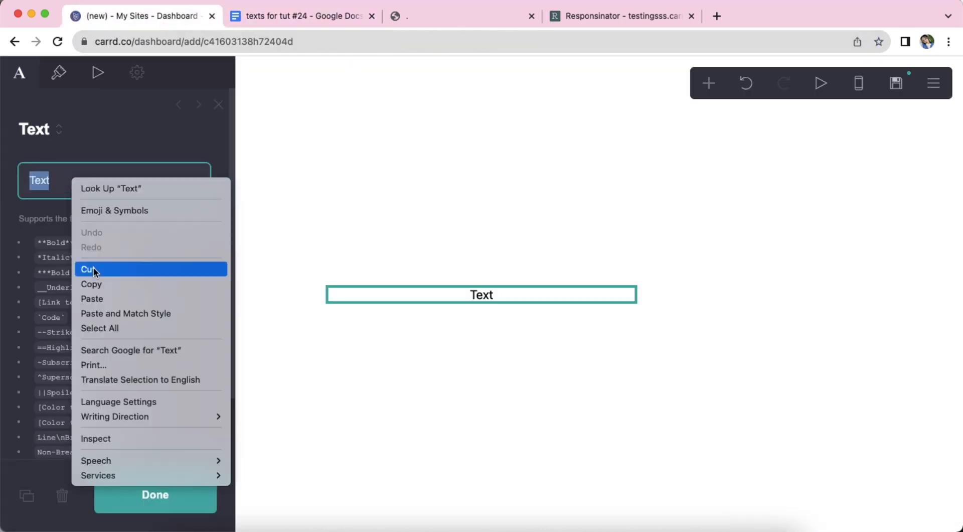
{"action": "left_click", "coordinate": [101, 297]}
- Set the navigation text's color to #F9DDEB and its link hover color to #FFF0F7
{"action": "left_click", "coordinate": [58, 72]}
{"action": "left_click", "coordinate": [115, 212]}
{"action": "type", "text": "F9DDEB"}
{"action": "key", "text": "Return"}
{"action": "left_click", "coordinate": [162, 289]}
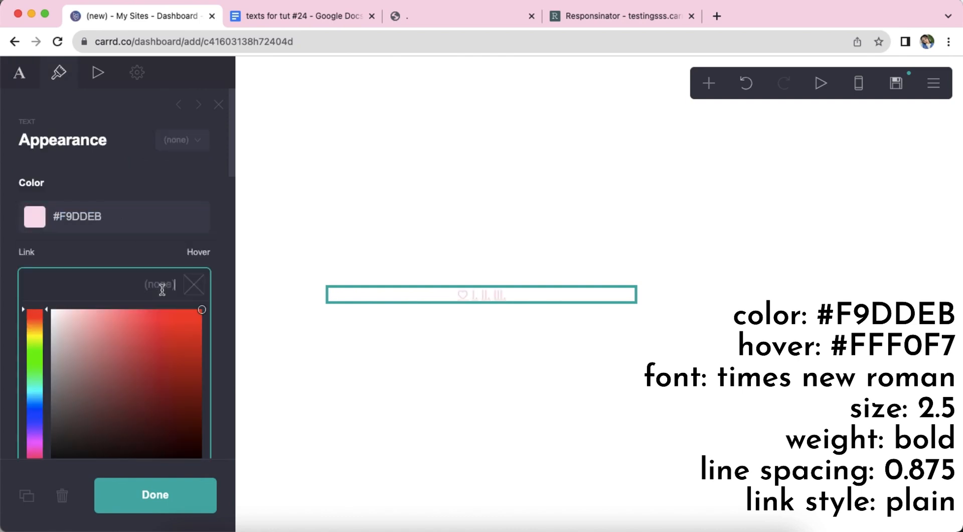
{"action": "type", "text": "FFF0F7"}
{"action": "key", "text": "Return"}
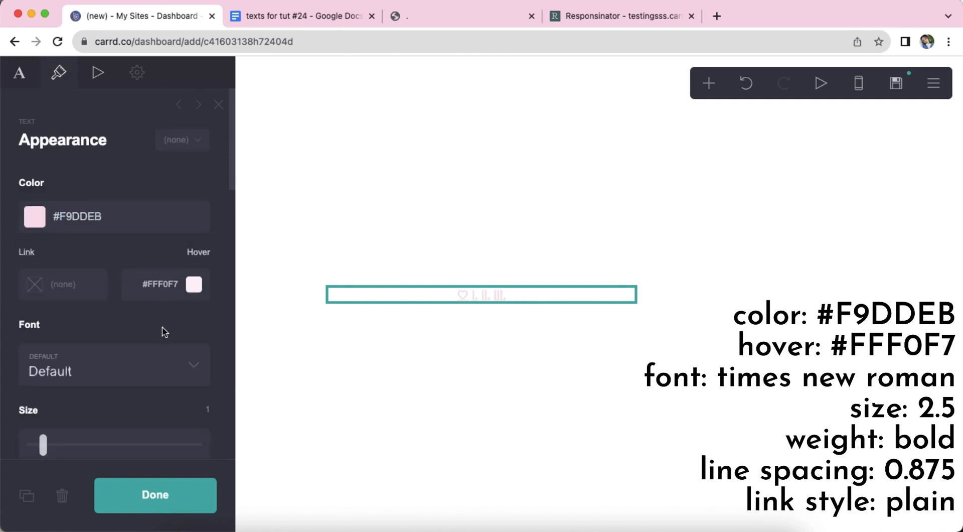
- Set the navigation text's font to Times New Roman, size 2.5 and weight Bold
{"action": "left_click", "coordinate": [160, 363]}
{"action": "scroll", "coordinate": [160, 363], "scroll_direction": "down", "scroll_amount": 5}
{"action": "left_click", "coordinate": [157, 363]}
{"action": "left_click", "coordinate": [200, 225]}
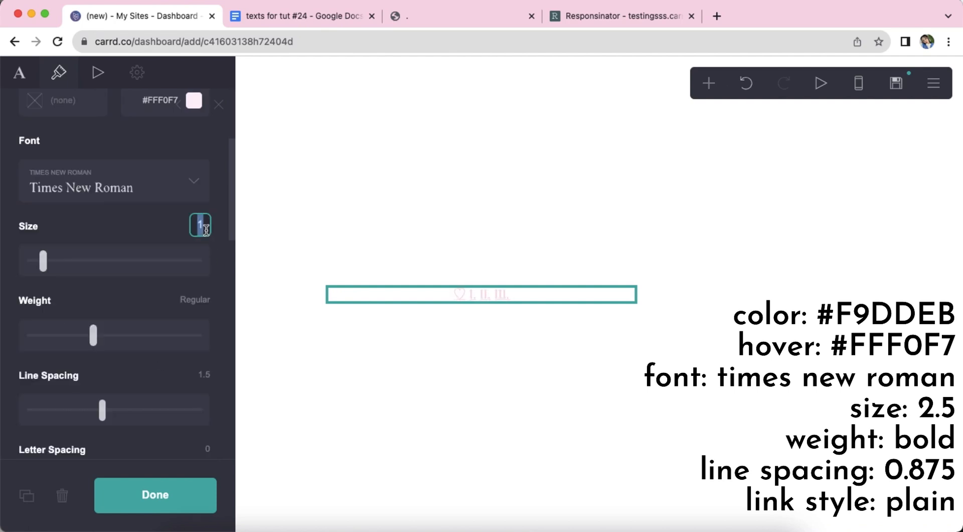
{"action": "type", "text": "2.5"}
{"action": "key", "text": "Return"}
{"action": "left_click", "coordinate": [150, 342]}
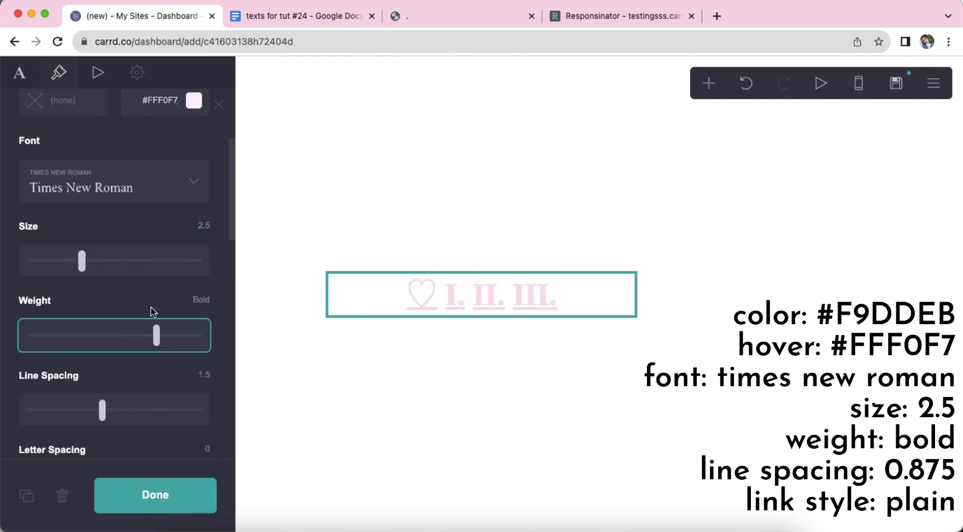
- Set the navigation text's line spacing to 0.875 and its link style to Plain
{"action": "scroll", "coordinate": [153, 321], "scroll_direction": "down", "scroll_amount": 2}
{"action": "key", "text": "Return"}
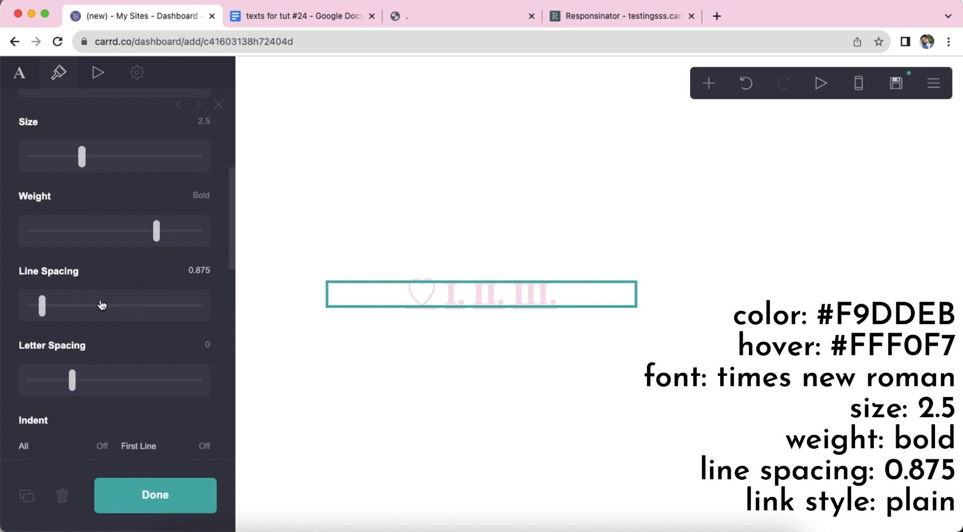
{"action": "scroll", "coordinate": [101, 296], "scroll_direction": "down", "scroll_amount": 10}
{"action": "left_click", "coordinate": [98, 270]}
{"action": "left_click", "coordinate": [97, 279]}
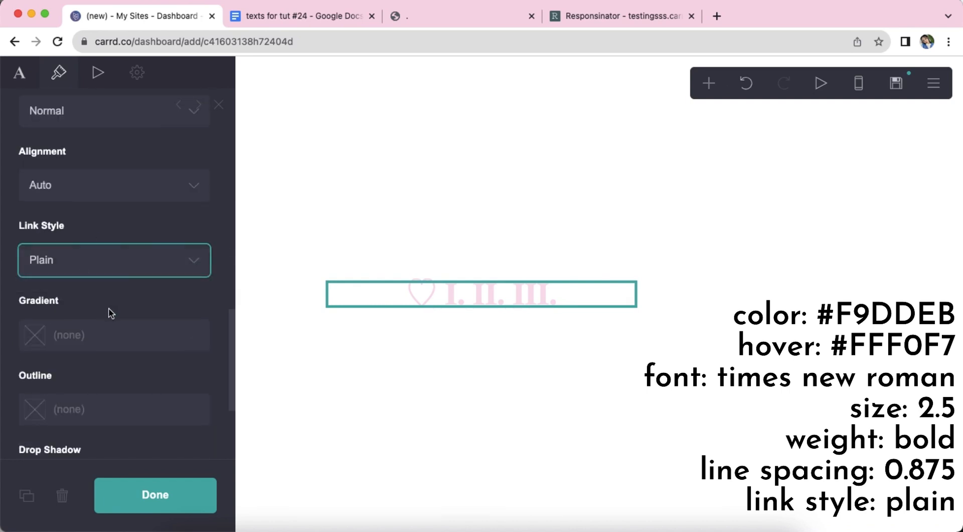
- Give the navigation text a drop shadow in #FAE2F1 with distance 0.125 and blur 0.375
{"action": "scroll", "coordinate": [108, 314], "scroll_direction": "down", "scroll_amount": 3}
{"action": "left_click", "coordinate": [110, 310]}
{"action": "type", "text": "#FAE2F1"}
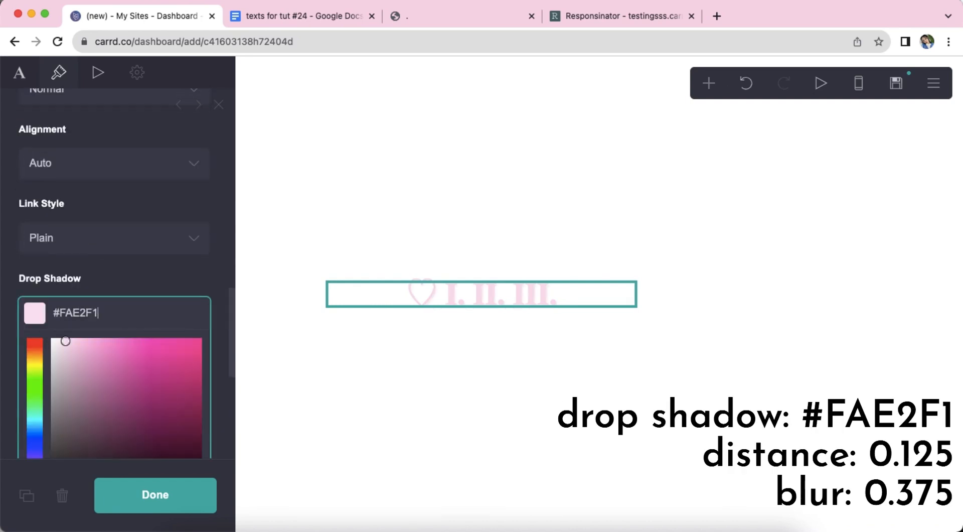
{"action": "key", "text": "Return"}
{"action": "scroll", "coordinate": [94, 291], "scroll_direction": "down", "scroll_amount": 3}
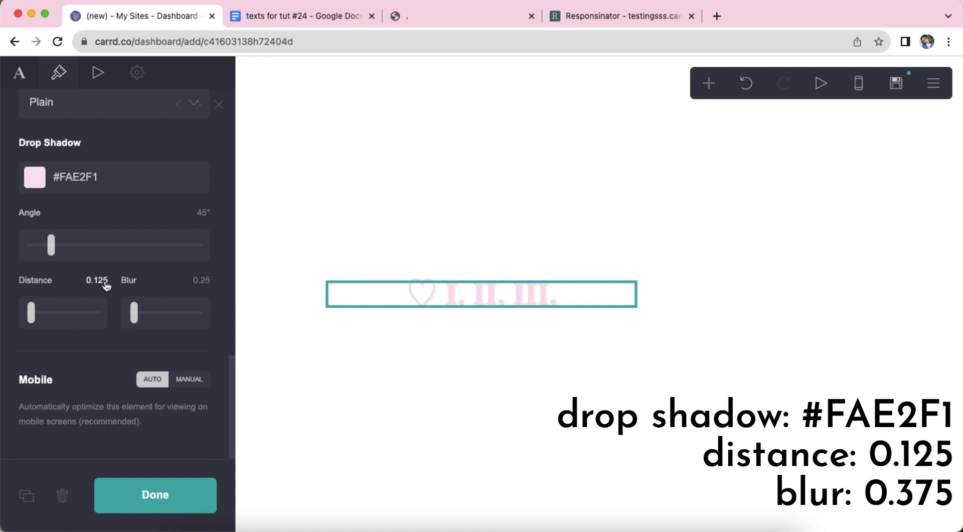
{"action": "left_click", "coordinate": [498, 422]}
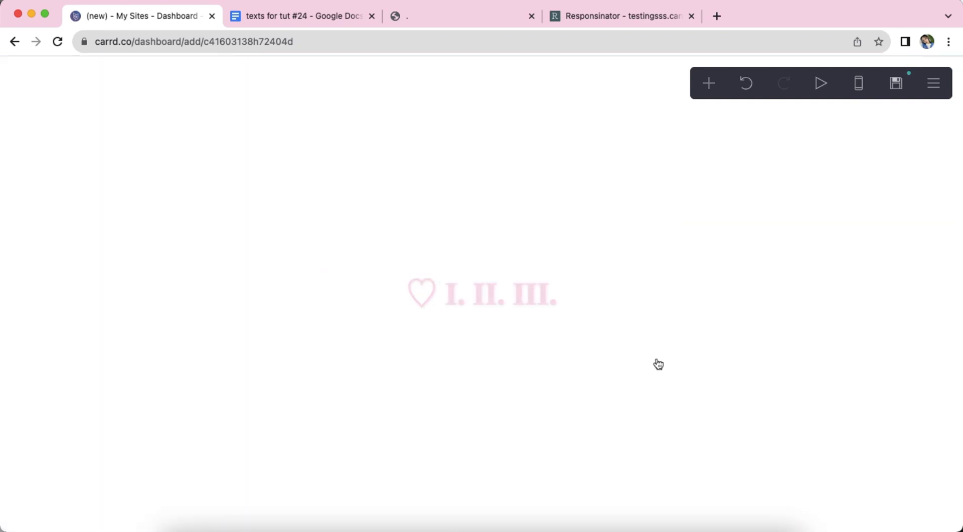
- Add a default container below the navigation text and set its vertical padding to 0.5
{"action": "left_click", "coordinate": [710, 84]}
{"action": "left_click", "coordinate": [560, 386]}
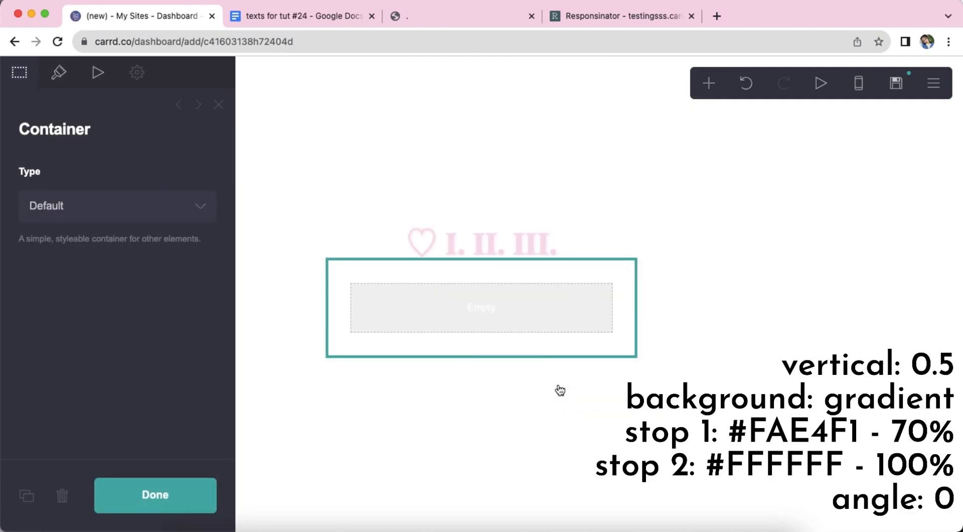
{"action": "left_click", "coordinate": [59, 72]}
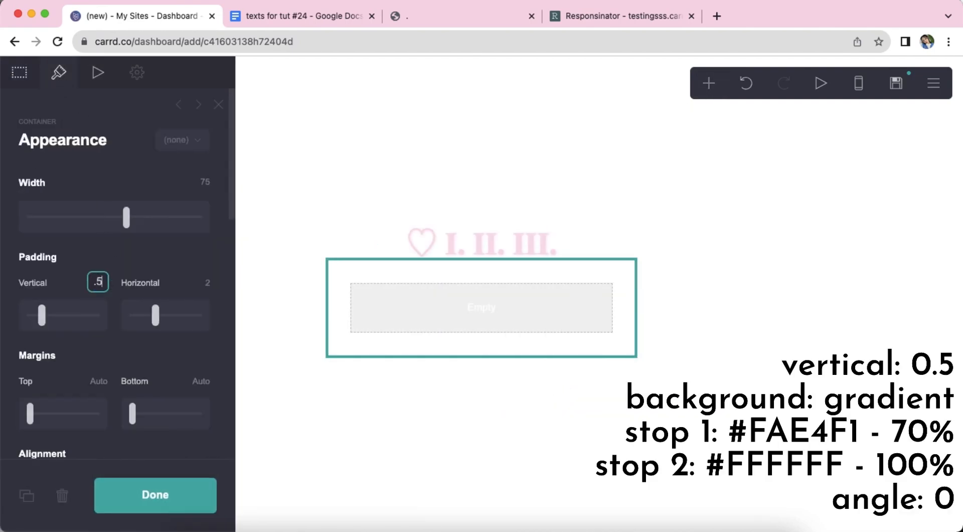
- Give the container a gradient background with stop 1 set to #FAE4F1
{"action": "scroll", "coordinate": [116, 271], "scroll_direction": "down", "scroll_amount": 10}
{"action": "left_click", "coordinate": [105, 139]}
{"action": "left_click", "coordinate": [101, 177]}
{"action": "left_click", "coordinate": [111, 283]}
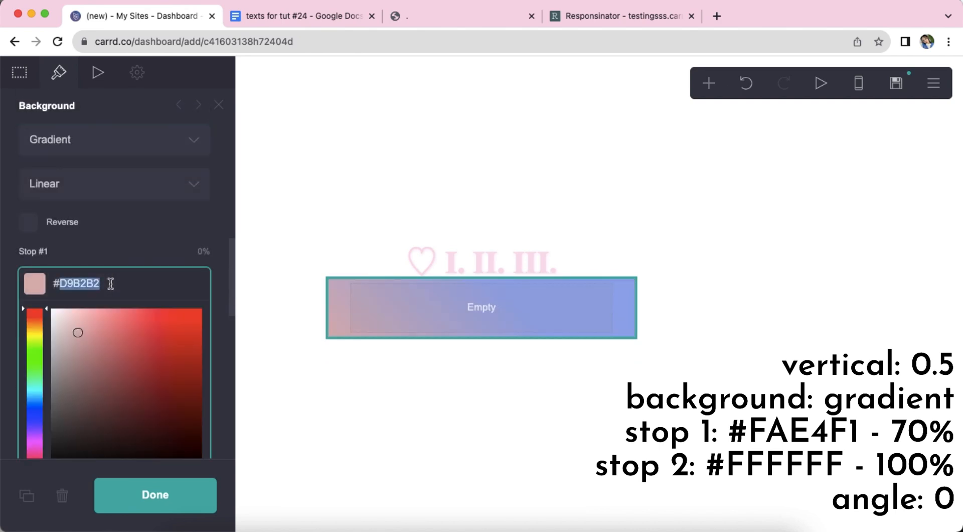
{"action": "type", "text": "FAE4F1"}
{"action": "key", "text": "Return"}
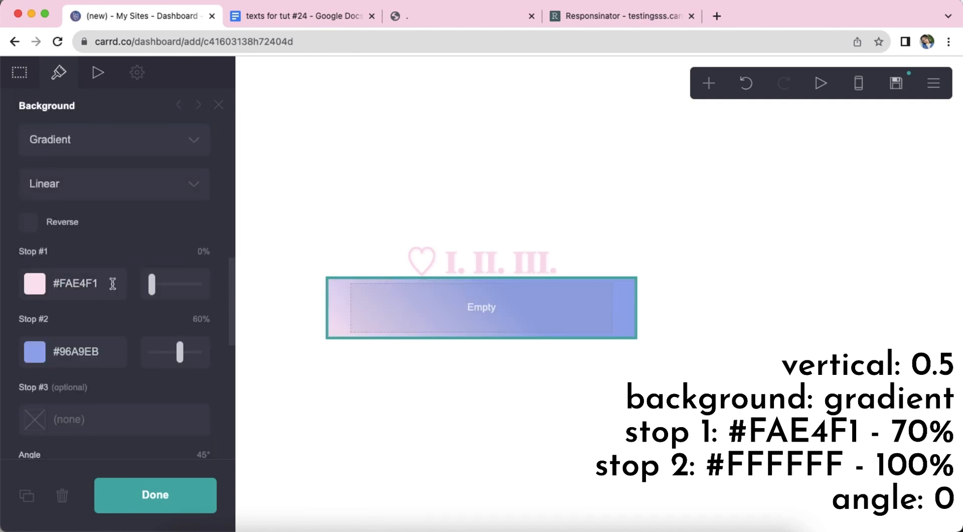
- Set gradient stop 2 to #FFFFFF, place the stops at 70% and 100%, and set the angle to 0
{"action": "left_click", "coordinate": [113, 354]}
{"action": "key", "text": "super+v"}
{"action": "key", "text": "Return"}
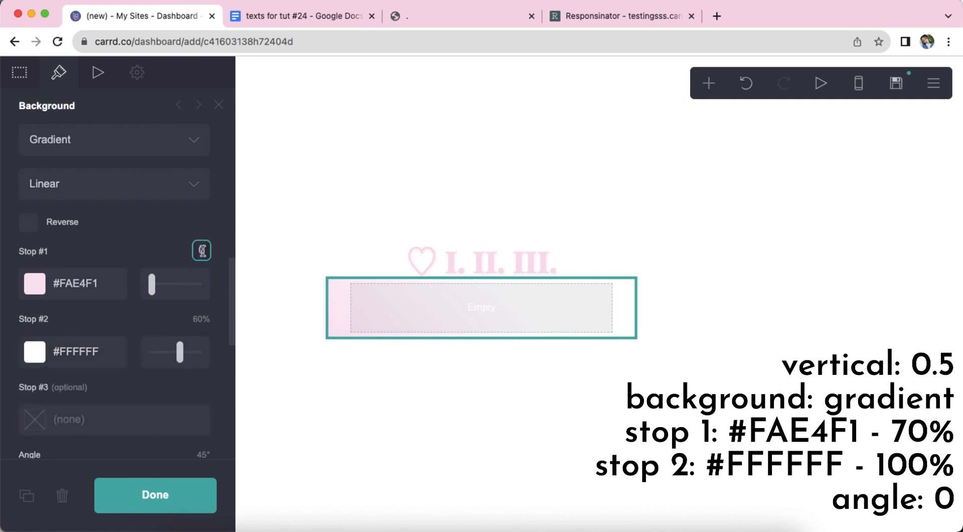
{"action": "key", "text": "Return"}
{"action": "left_click", "coordinate": [204, 358]}
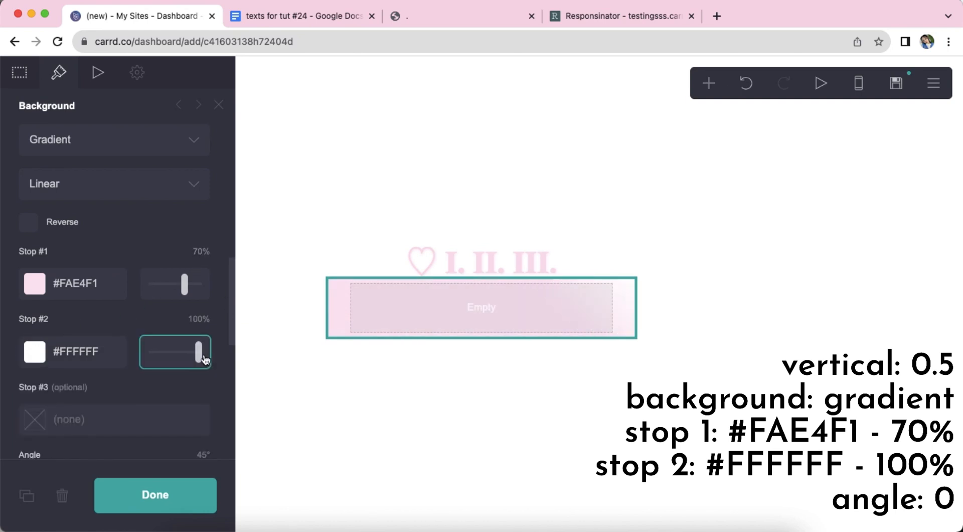
{"action": "scroll", "coordinate": [125, 374], "scroll_direction": "down", "scroll_amount": 3}
{"action": "left_click", "coordinate": [20, 373]}
- Apply the Lines (Vertical) pattern to the container in color #FFFFFF
{"action": "scroll", "coordinate": [109, 396], "scroll_direction": "down", "scroll_amount": 6}
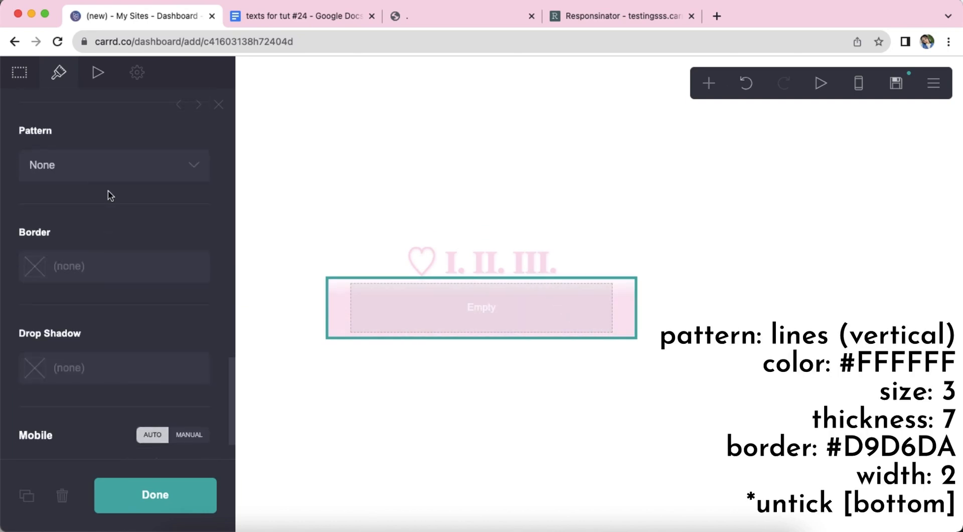
{"action": "left_click", "coordinate": [108, 169]}
{"action": "scroll", "coordinate": [104, 295], "scroll_direction": "down", "scroll_amount": 4}
{"action": "scroll", "coordinate": [104, 297], "scroll_direction": "down", "scroll_amount": 3}
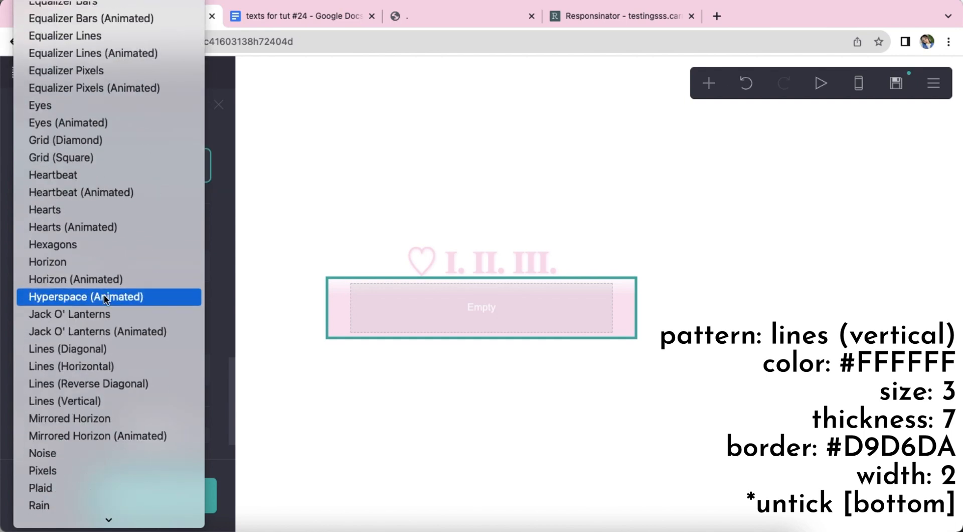
{"action": "left_click", "coordinate": [103, 398]}
{"action": "left_click", "coordinate": [130, 231]}
{"action": "key", "text": "BackSpace"}
{"action": "key", "text": "BackSpace"}
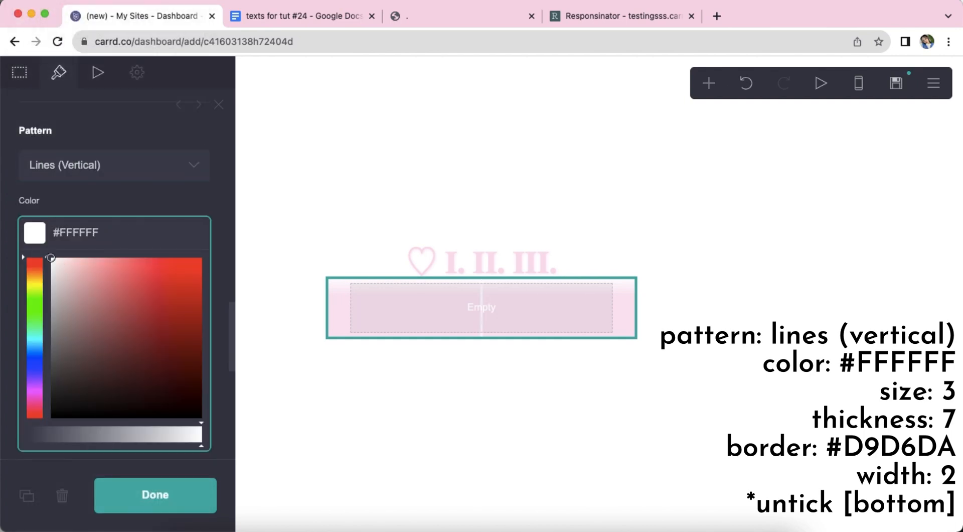
{"action": "key", "text": "Return"}
- Set the vertical line pattern's size to 3 and its thickness to 7
{"action": "type", "text": "3"}
{"action": "key", "text": "Return"}
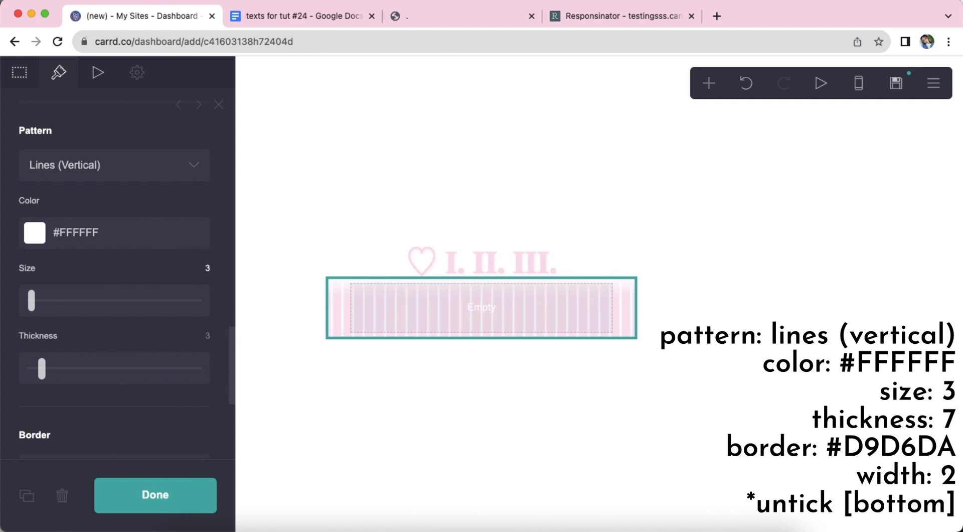
{"action": "type", "text": "7"}
{"action": "key", "text": "Return"}
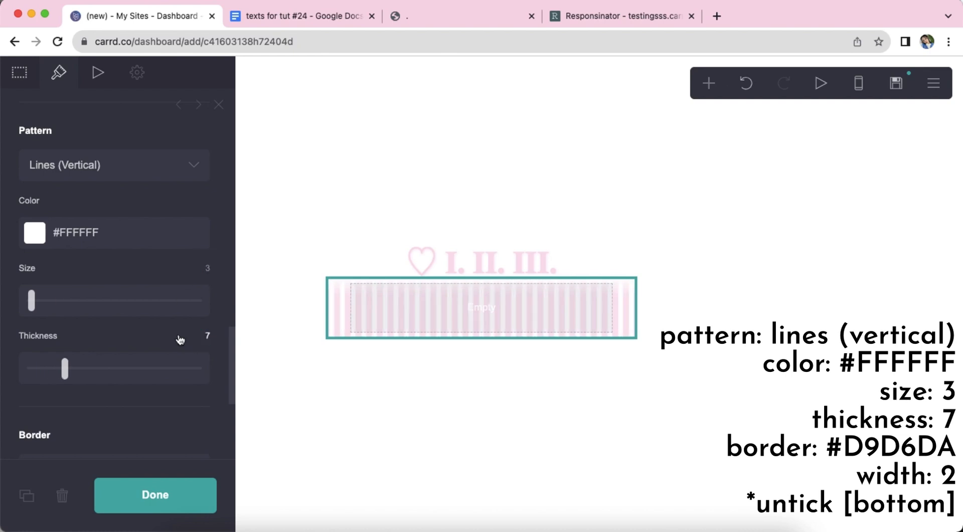
- Add a #D9D6DA border of width 2 to the container on the top and sides only, without the bottom edge
{"action": "scroll", "coordinate": [190, 343], "scroll_direction": "down", "scroll_amount": 5}
{"action": "left_click", "coordinate": [134, 271]}
{"action": "type", "text": "#D9D6DA"}
{"action": "key", "text": "Return"}
{"action": "type", "text": "2"}
{"action": "key", "text": "Return"}
{"action": "left_click", "coordinate": [160, 377]}
{"action": "scroll", "coordinate": [103, 400], "scroll_direction": "down", "scroll_amount": 4}
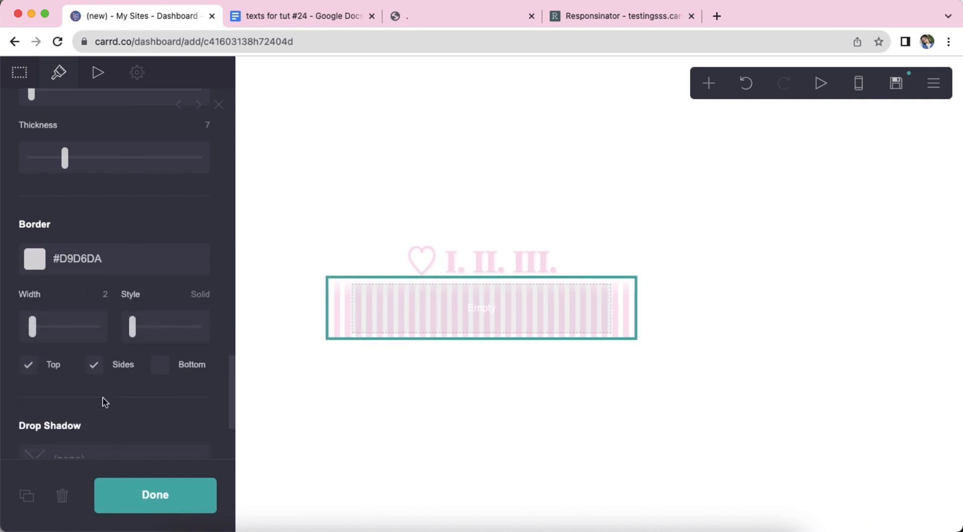
{"action": "left_click", "coordinate": [441, 412]}
- Add an image element inside the striped container and upload 7e71fb16.gif from Downloads into it
{"action": "left_click", "coordinate": [708, 83]}
{"action": "left_click", "coordinate": [522, 157]}
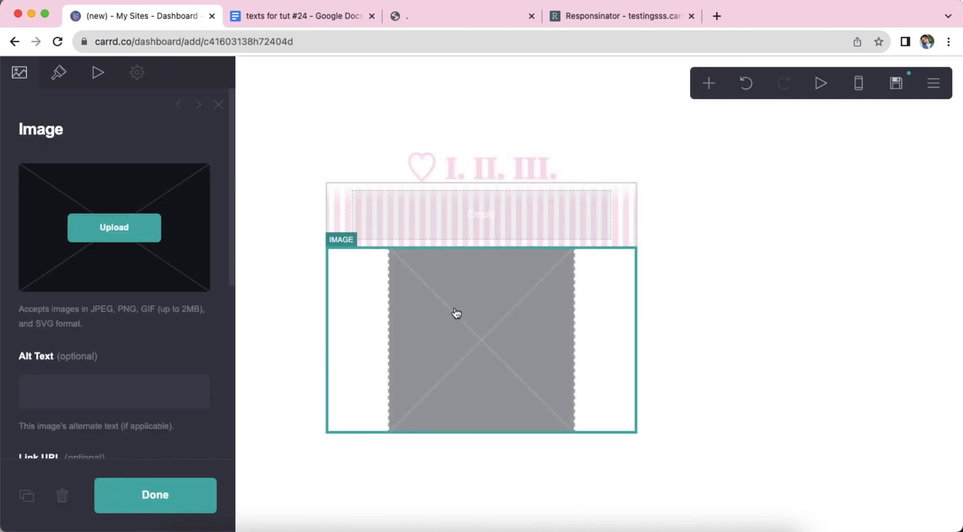
{"action": "left_click_drag", "start_coordinate": [457, 314], "coordinate": [490, 219]}
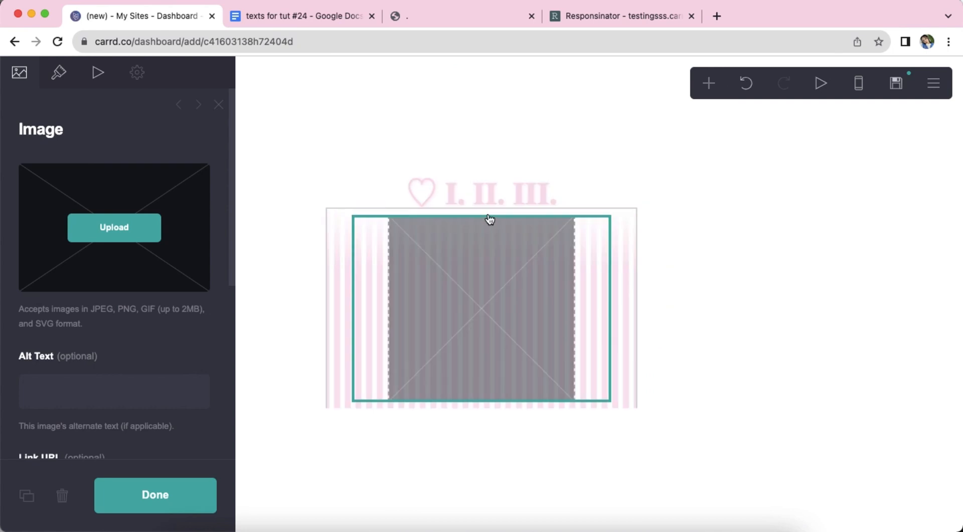
{"action": "left_click", "coordinate": [132, 241]}
{"action": "double_click", "coordinate": [622, 201]}
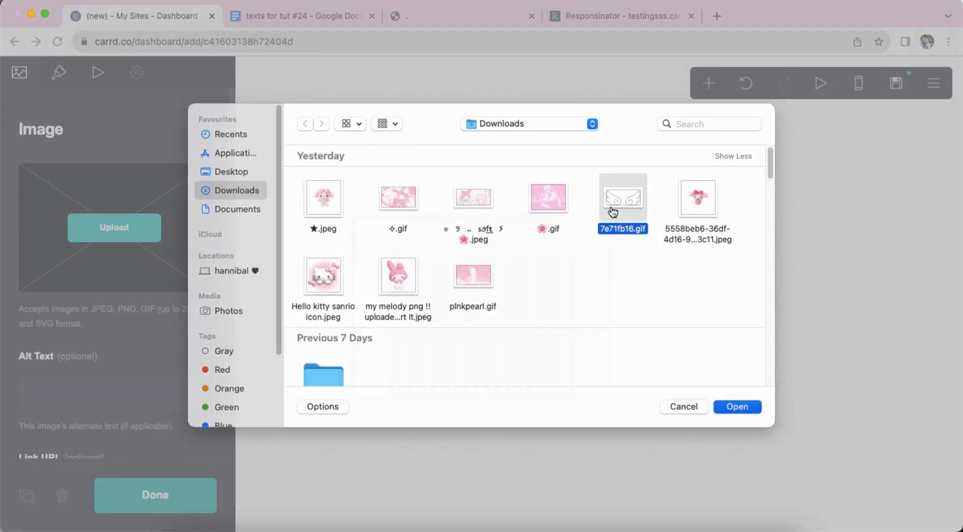
- Set the wings image's width to 3
{"action": "left_click", "coordinate": [59, 75]}
{"action": "left_click", "coordinate": [204, 183]}
{"action": "type", "text": "3"}
{"action": "key", "text": "Return"}
{"action": "left_click", "coordinate": [598, 394]}
- Add a control element below the striped container and set its type to Header Marker
{"action": "left_click", "coordinate": [709, 83]}
{"action": "left_click", "coordinate": [660, 383]}
{"action": "left_click", "coordinate": [78, 211]}
{"action": "left_click", "coordinate": [77, 221]}
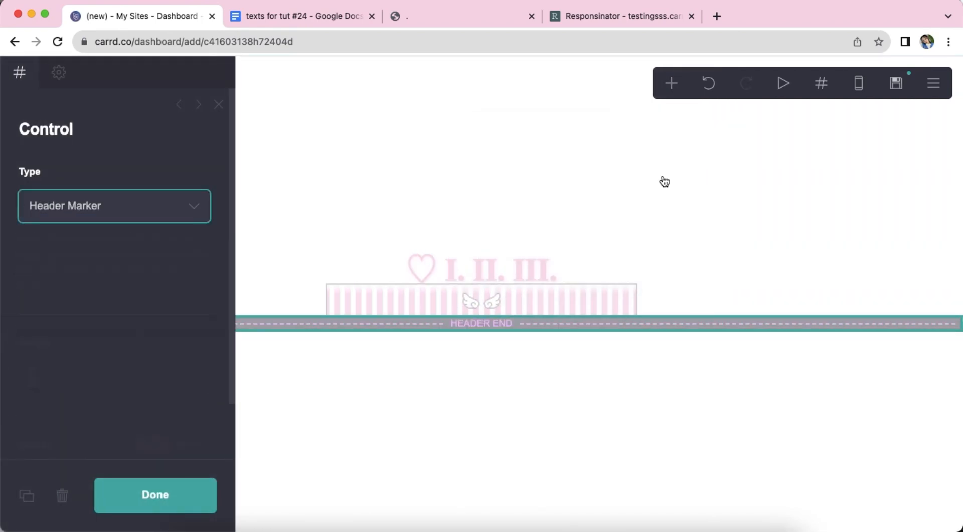
- Add a section break control below the header marker
{"action": "left_click", "coordinate": [671, 83]}
{"action": "left_click", "coordinate": [658, 382]}
{"action": "double_click", "coordinate": [454, 442]}
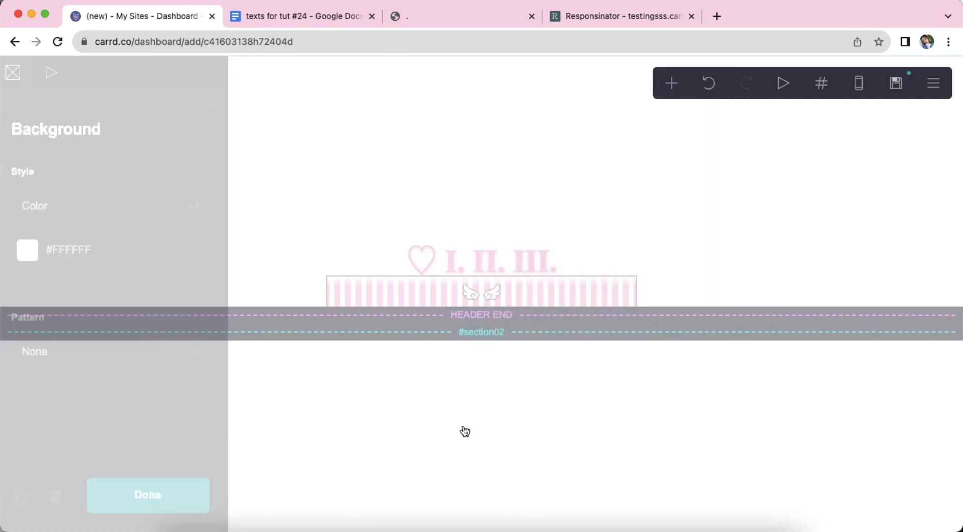
- Add an image element below the #section02 break and upload the My Melody kitchen "soft" .jpeg from Downloads into it
{"action": "left_click", "coordinate": [669, 87]}
{"action": "left_click", "coordinate": [513, 163]}
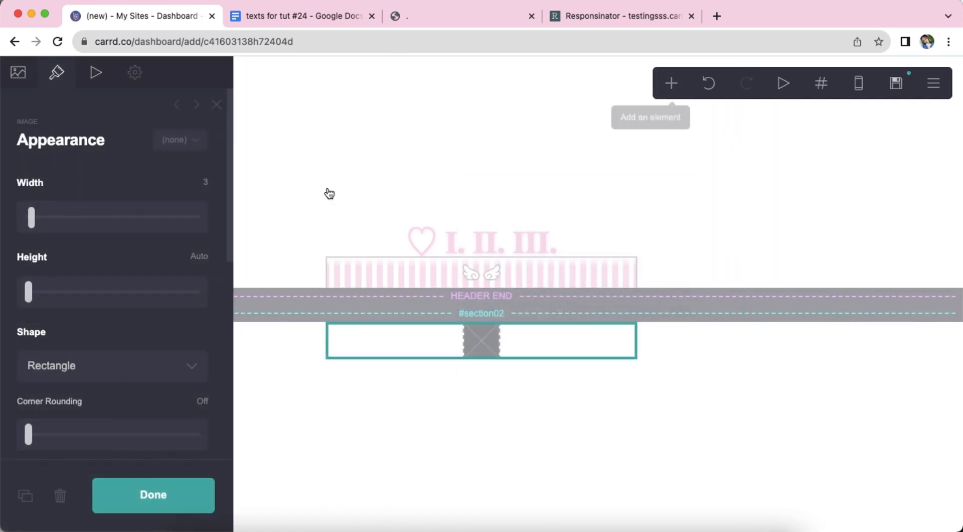
{"action": "left_click", "coordinate": [18, 72]}
{"action": "left_click", "coordinate": [94, 222]}
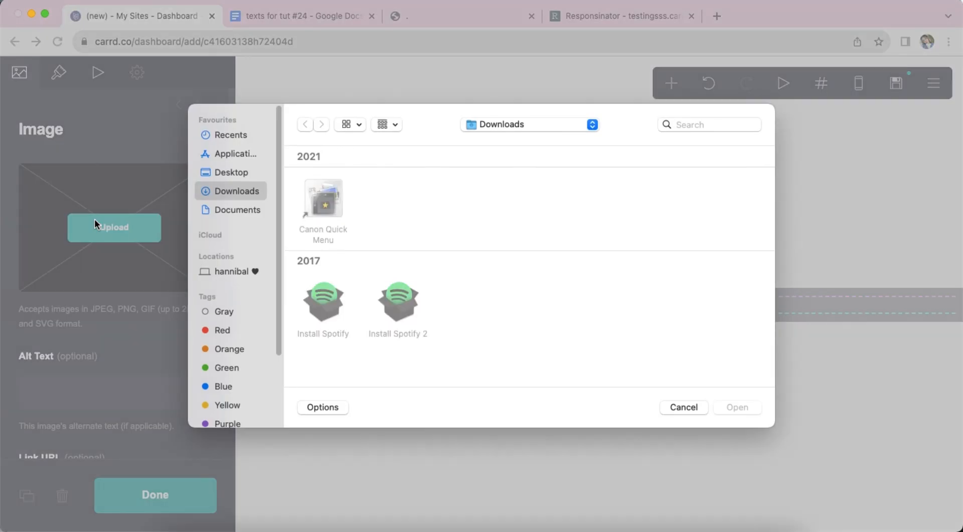
{"action": "left_click", "coordinate": [731, 157]}
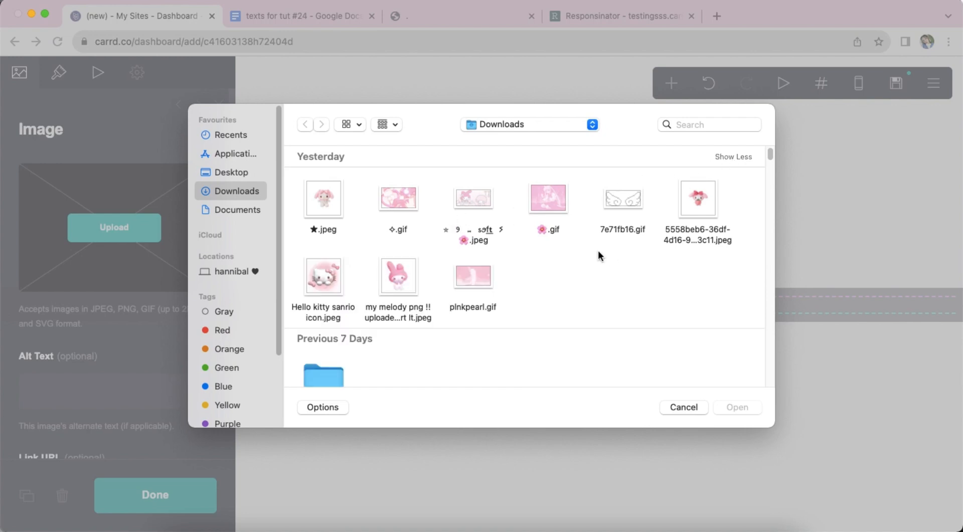
{"action": "double_click", "coordinate": [472, 197]}
{"action": "left_click", "coordinate": [20, 80]}
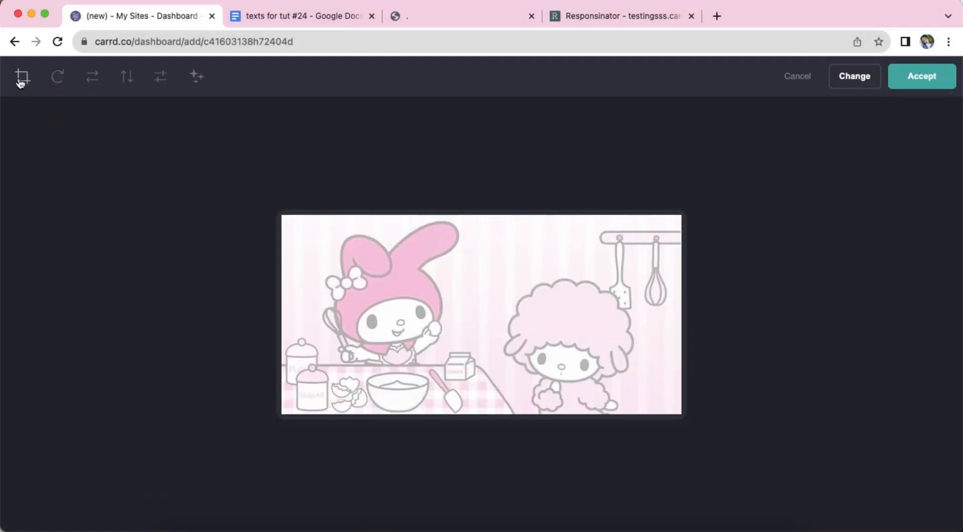
{"action": "left_click", "coordinate": [922, 75]}
- Set the My Melody image's width to Max and its height to 14.125
{"action": "left_click", "coordinate": [69, 74]}
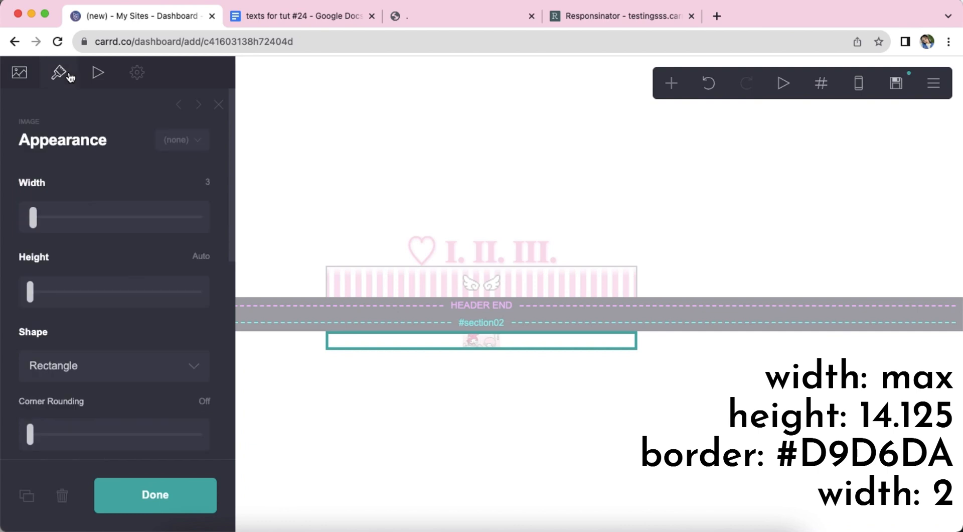
{"action": "left_click", "coordinate": [173, 217]}
{"action": "left_click", "coordinate": [207, 258]}
{"action": "type", "text": "14.125"}
{"action": "key", "text": "Return"}
- Give the My Melody image a #D9D6DA border with a width of 2
{"action": "scroll", "coordinate": [142, 276], "scroll_direction": "down", "scroll_amount": 5}
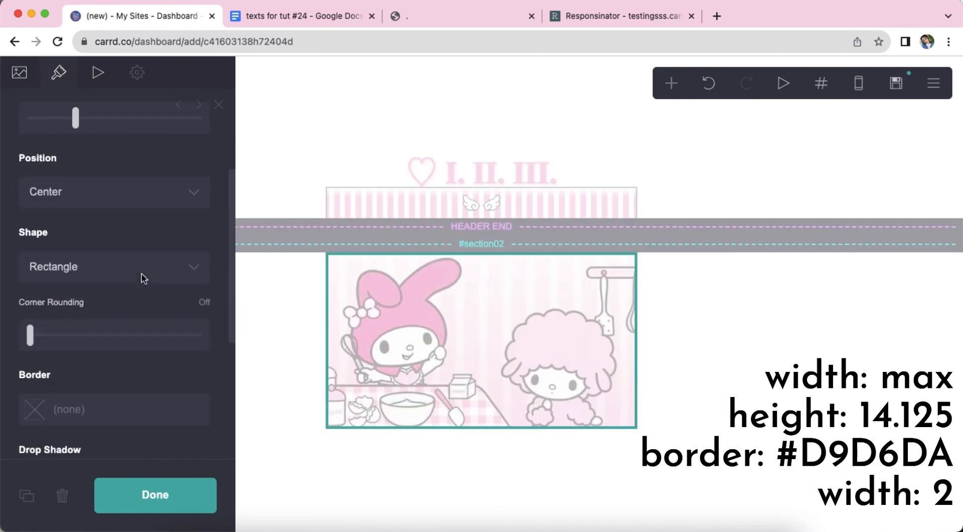
{"action": "left_click", "coordinate": [146, 283]}
{"action": "type", "text": "#D9D6DA"}
{"action": "key", "text": "Return"}
{"action": "type", "text": "2"}
{"action": "key", "text": "Return"}
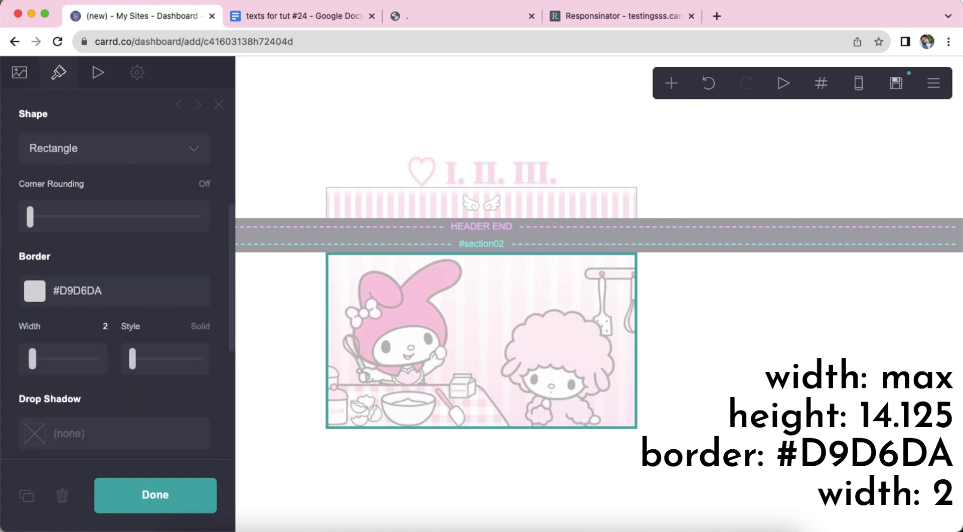
{"action": "scroll", "coordinate": [122, 329], "scroll_direction": "down", "scroll_amount": 5}
{"action": "left_click", "coordinate": [434, 496]}
{"action": "left_click", "coordinate": [435, 496]}
- Add a section break control below the My Melody image and name it one
{"action": "left_click", "coordinate": [671, 83]}
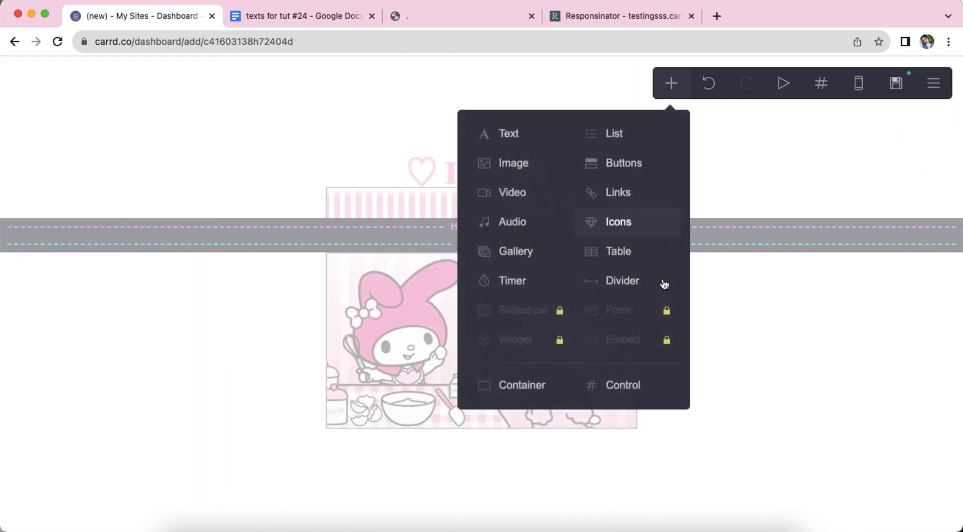
{"action": "left_click", "coordinate": [645, 384]}
{"action": "scroll", "coordinate": [75, 291], "scroll_direction": "down", "scroll_amount": 3}
{"action": "left_click", "coordinate": [137, 266]}
{"action": "type", "text": "one"}
{"action": "key", "text": "Return"}
{"action": "left_click", "coordinate": [41, 270]}
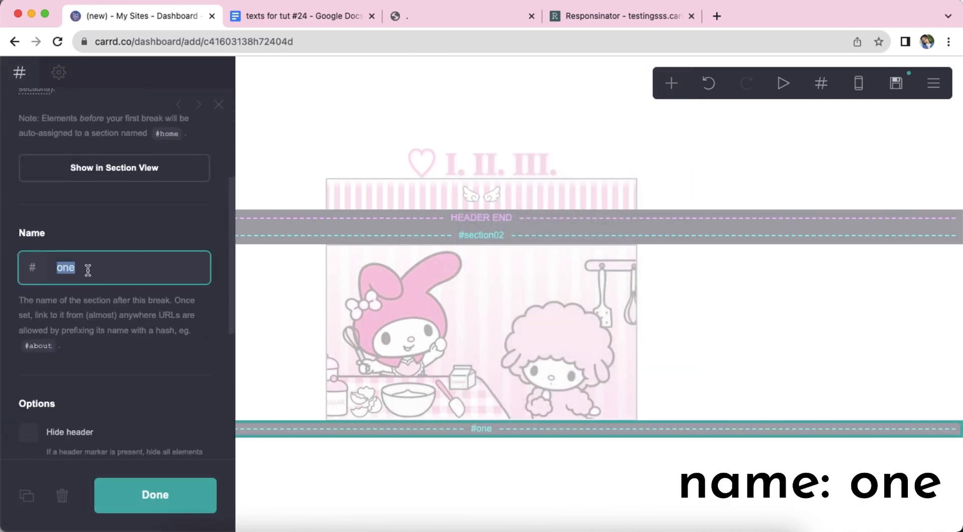
{"action": "left_click", "coordinate": [420, 499]}
{"action": "left_click", "coordinate": [419, 499]}
- Add an image element below the #one section break and upload 🌸.gif from Downloads into it
{"action": "left_click", "coordinate": [671, 84]}
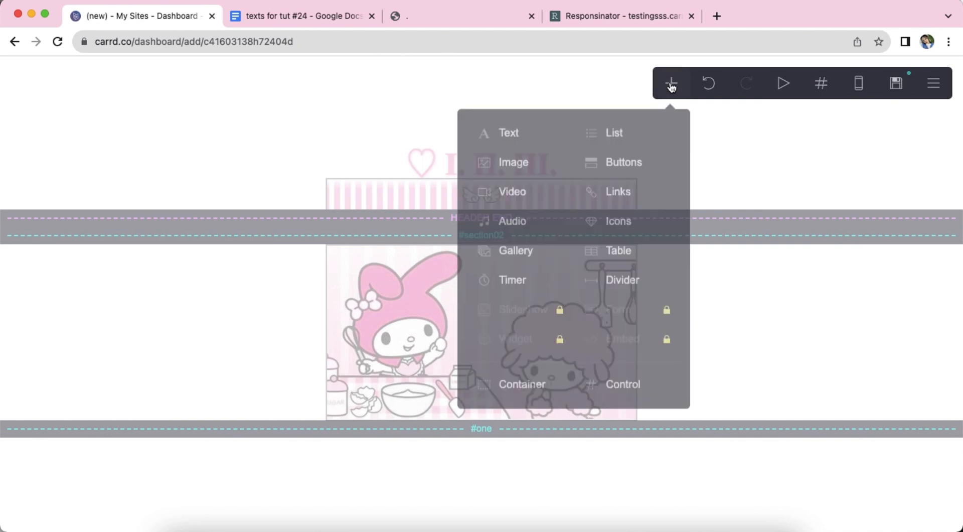
{"action": "left_click", "coordinate": [532, 162]}
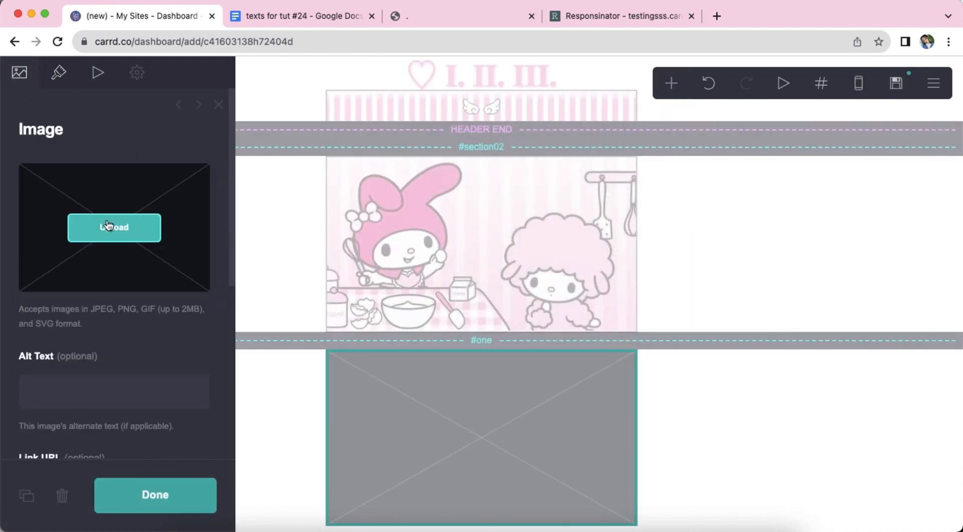
{"action": "left_click", "coordinate": [108, 225]}
{"action": "double_click", "coordinate": [554, 196]}
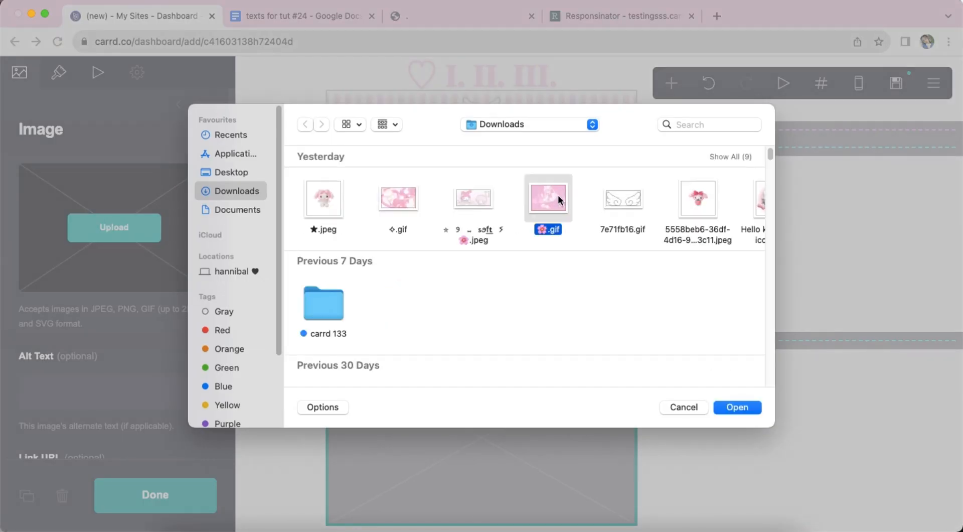
- Set the height of the image in section #one to 8
{"action": "left_click", "coordinate": [59, 72]}
{"action": "left_click", "coordinate": [177, 253]}
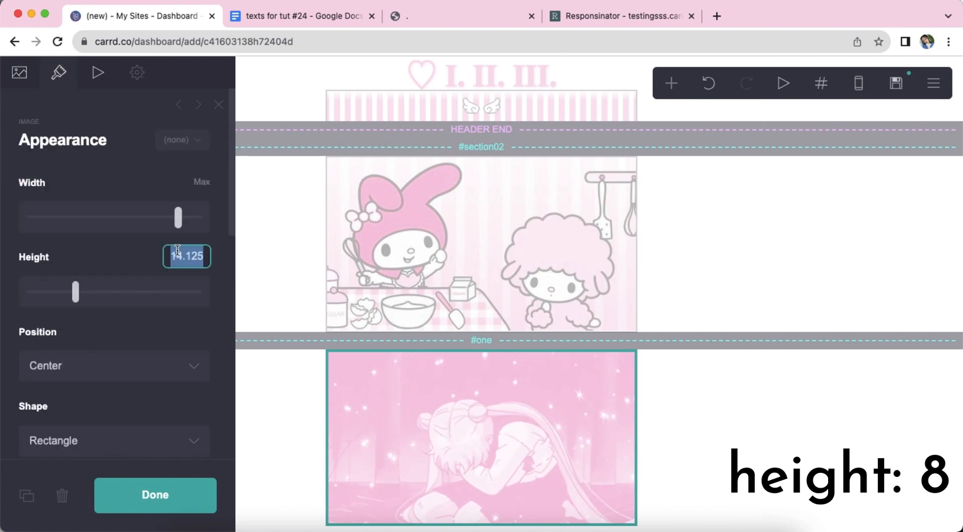
{"action": "type", "text": "8"}
{"action": "left_click", "coordinate": [708, 460]}
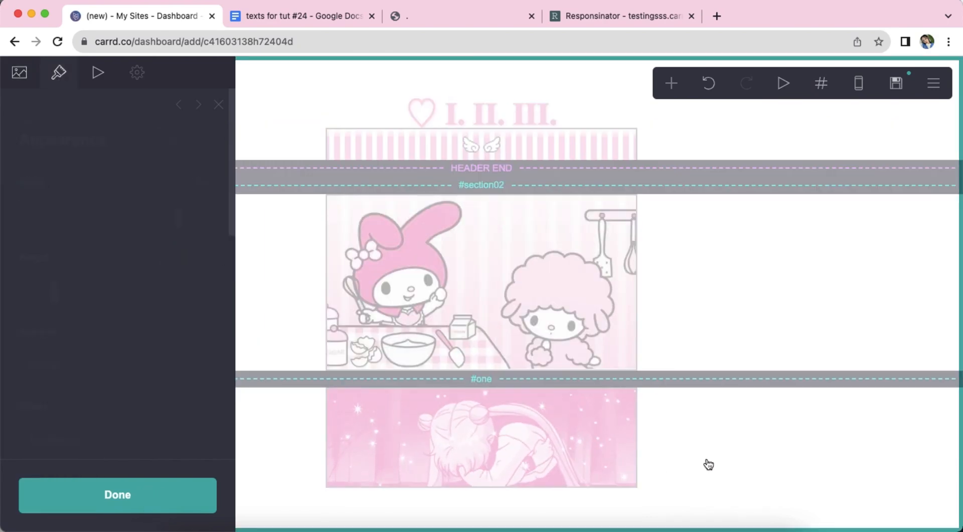
- Add a container below the image in section #one and divide it into three columns of 40%, 30% and 30%
{"action": "left_click", "coordinate": [672, 83]}
{"action": "left_click", "coordinate": [523, 385]}
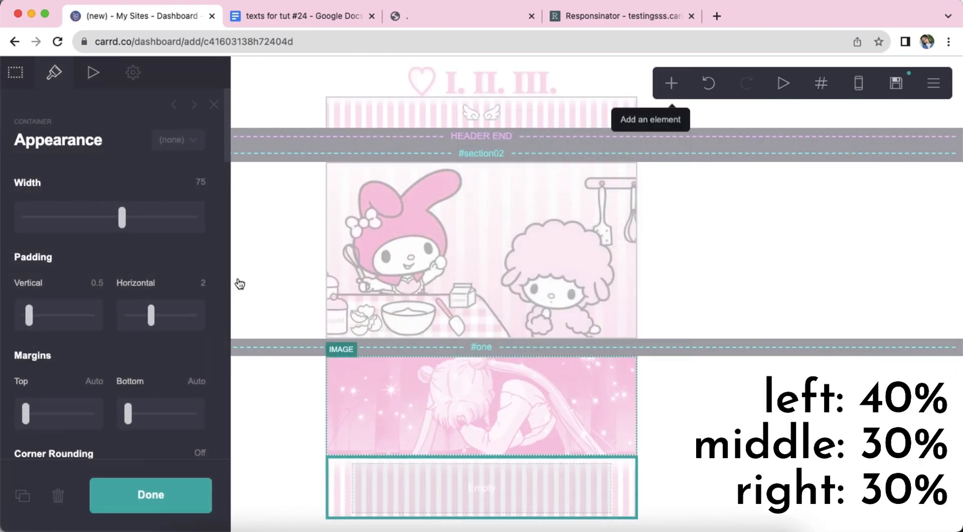
{"action": "left_click", "coordinate": [19, 75]}
{"action": "left_click", "coordinate": [114, 206]}
{"action": "left_click", "coordinate": [82, 223]}
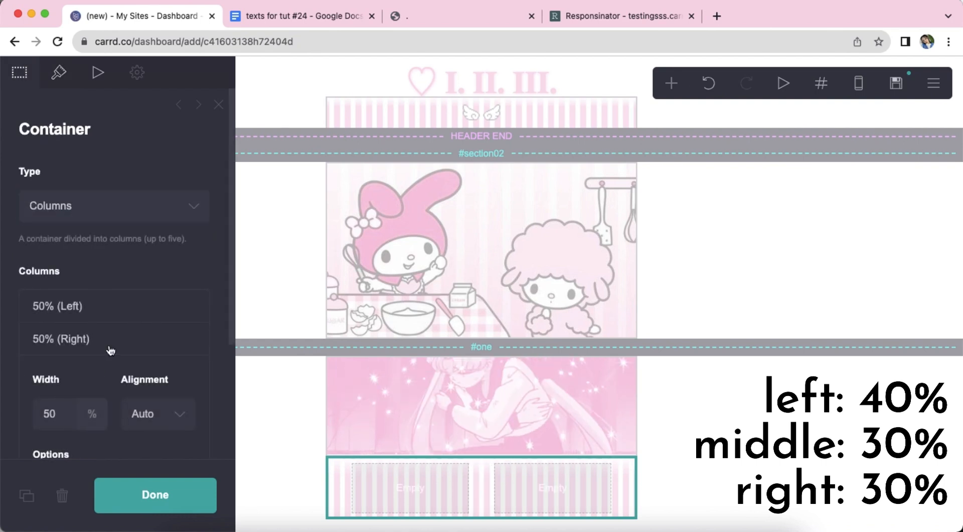
{"action": "left_click", "coordinate": [107, 349]}
{"action": "left_click", "coordinate": [103, 312]}
{"action": "type", "text": "40"}
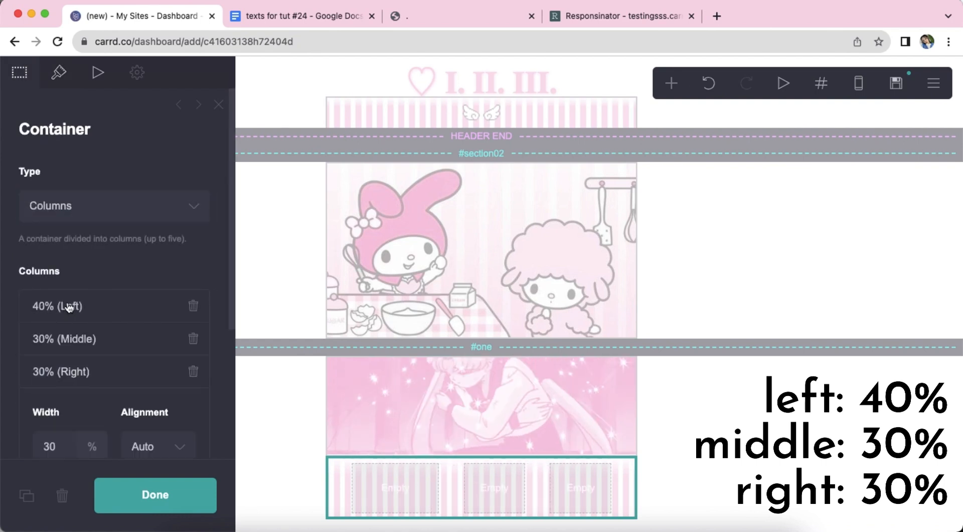
{"action": "left_click", "coordinate": [86, 374]}
- Set the column container's vertical padding to 0.375, horizontal padding to 0.25 and gutters to 0.375
{"action": "left_click", "coordinate": [58, 72]}
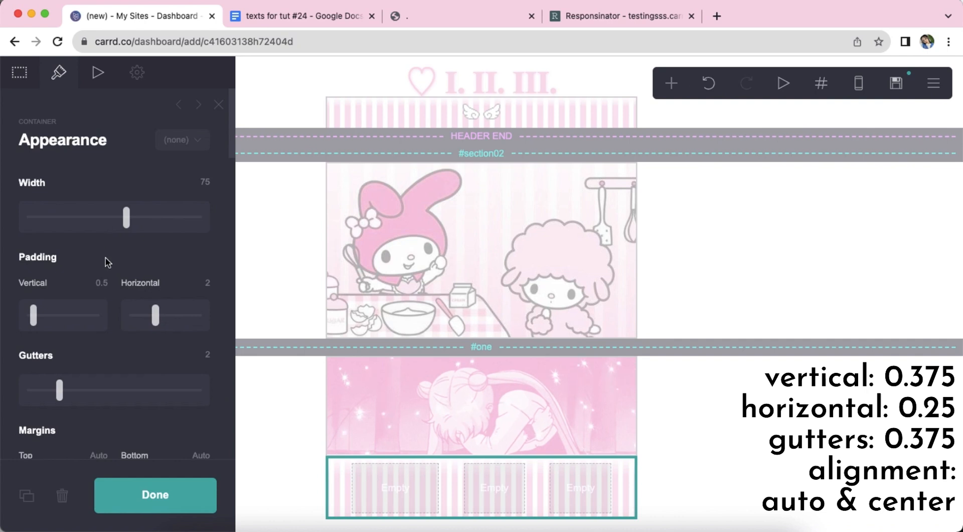
{"action": "type", "text": "0.375"}
{"action": "key", "text": "Return"}
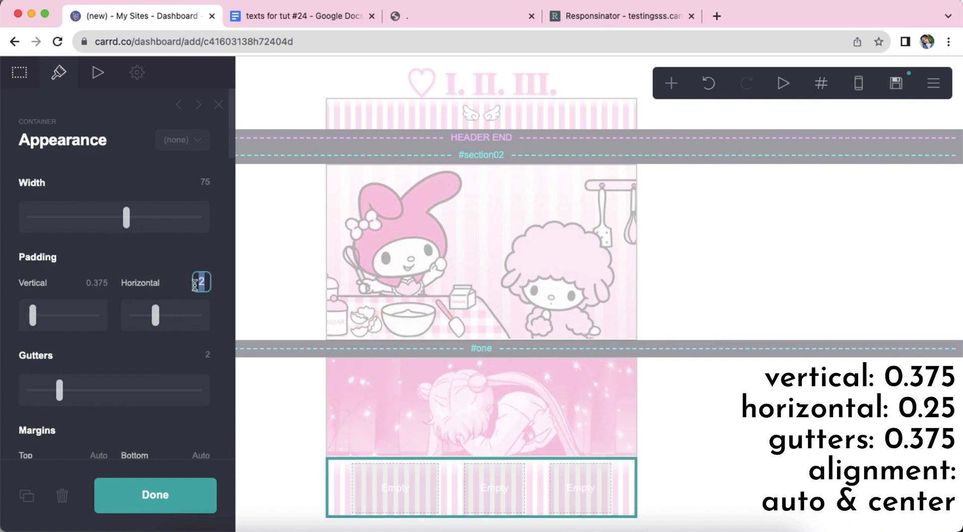
{"action": "type", "text": "0.25"}
{"action": "key", "text": "Return"}
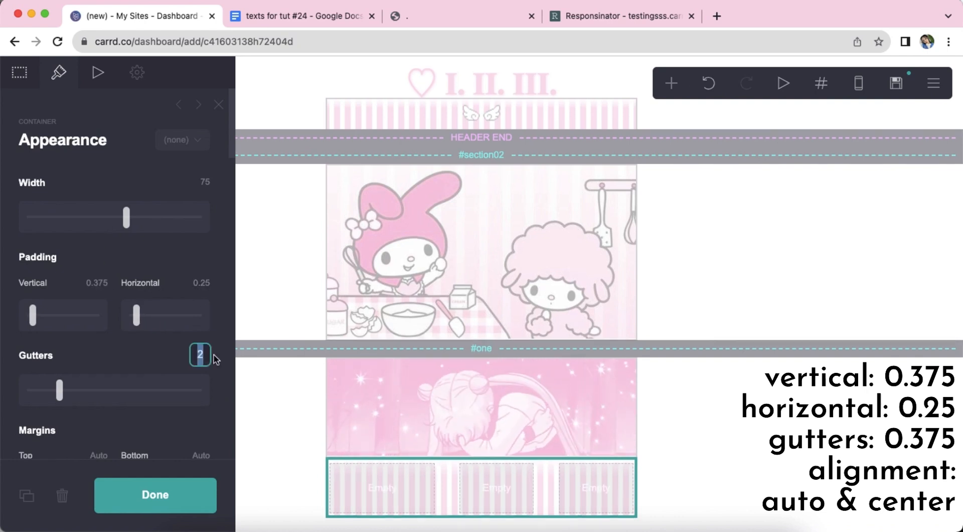
{"action": "type", "text": "0.375"}
{"action": "key", "text": "Return"}
- Align the column container's contents vertically to Center
{"action": "scroll", "coordinate": [96, 311], "scroll_direction": "down", "scroll_amount": 10}
{"action": "left_click", "coordinate": [162, 242]}
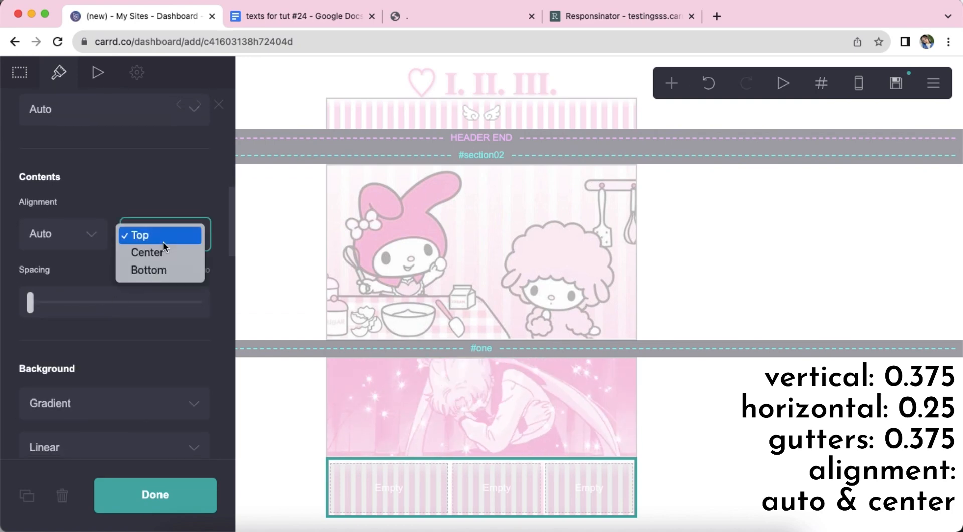
{"action": "left_click", "coordinate": [162, 251]}
- Change the column container's background from a gradient to plain white and set its pattern to None
{"action": "scroll", "coordinate": [140, 241], "scroll_direction": "down", "scroll_amount": 5}
{"action": "left_click", "coordinate": [112, 215]}
{"action": "left_click", "coordinate": [111, 211]}
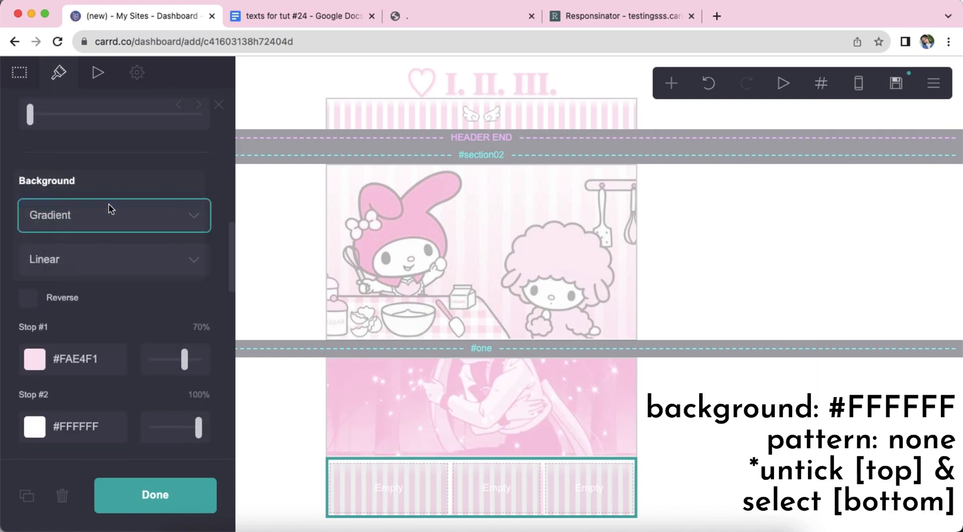
{"action": "scroll", "coordinate": [110, 287], "scroll_direction": "down", "scroll_amount": 5}
{"action": "left_click", "coordinate": [110, 254]}
{"action": "scroll", "coordinate": [111, 261], "scroll_direction": "up", "scroll_amount": 10}
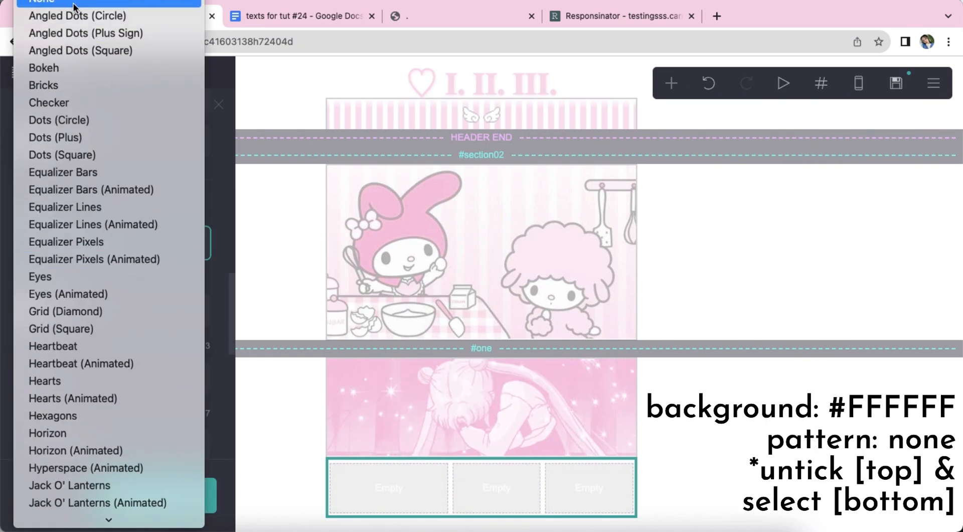
{"action": "left_click", "coordinate": [74, 4]}
- Turn off the top border of the column container and turn on its bottom border
{"action": "scroll", "coordinate": [76, 260], "scroll_direction": "down", "scroll_amount": 4}
{"action": "left_click", "coordinate": [48, 305]}
{"action": "left_click", "coordinate": [169, 308]}
{"action": "scroll", "coordinate": [143, 361], "scroll_direction": "down", "scroll_amount": 2}
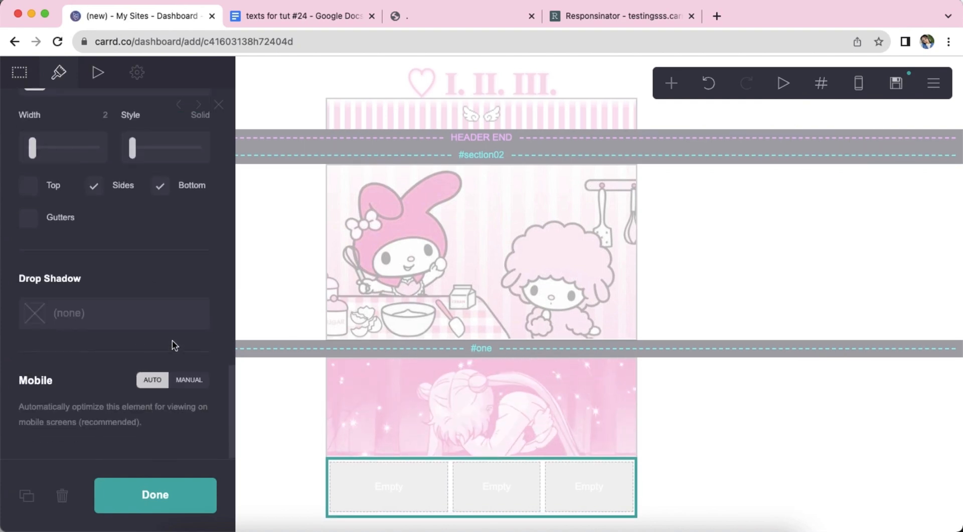
- In the mobile view, make the column container's mobile settings Manual with the Default layout, and return to the desktop view
{"action": "left_click", "coordinate": [859, 83]}
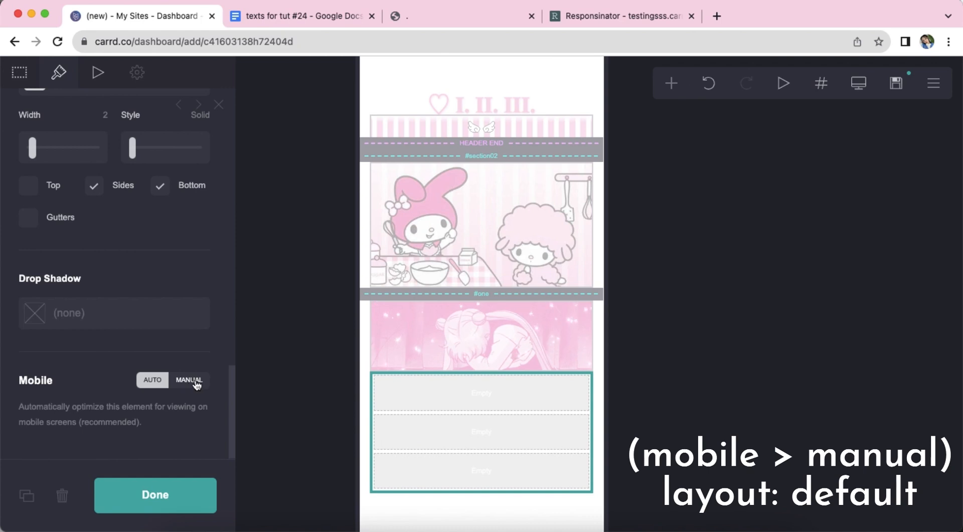
{"action": "left_click", "coordinate": [197, 384]}
{"action": "scroll", "coordinate": [196, 352], "scroll_direction": "down", "scroll_amount": 5}
{"action": "left_click", "coordinate": [110, 279]}
{"action": "left_click", "coordinate": [118, 269]}
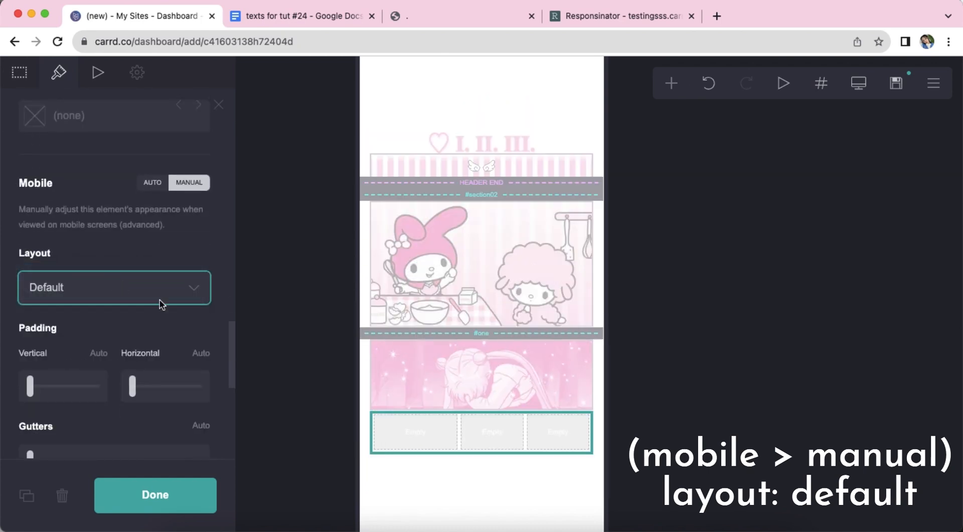
{"action": "left_click", "coordinate": [478, 501]}
{"action": "left_click", "coordinate": [858, 84]}
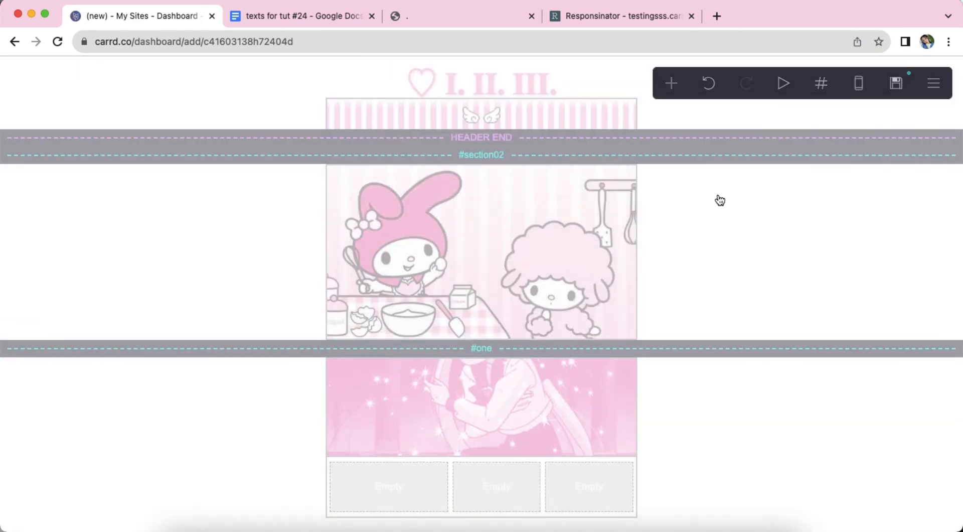
- Add a text element reading "name !" inside the container's left column
{"action": "left_click", "coordinate": [671, 85]}
{"action": "left_click", "coordinate": [516, 136]}
{"action": "left_click_drag", "start_coordinate": [401, 514], "coordinate": [377, 482]}
{"action": "left_click", "coordinate": [19, 75]}
{"action": "type", "text": "name !"}
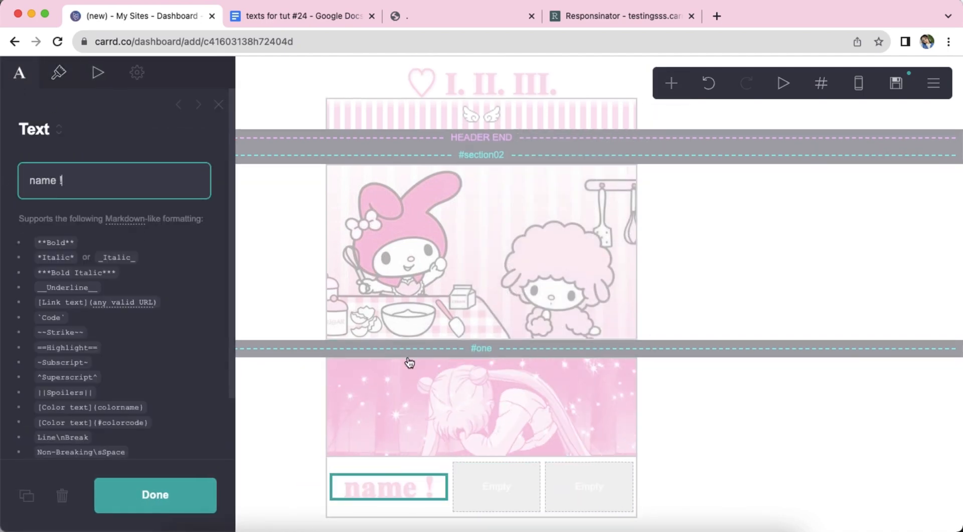
{"action": "left_click", "coordinate": [726, 433]}
- Add a second text element below "name !" in the left column and set its color to #676469
{"action": "left_click", "coordinate": [396, 486]}
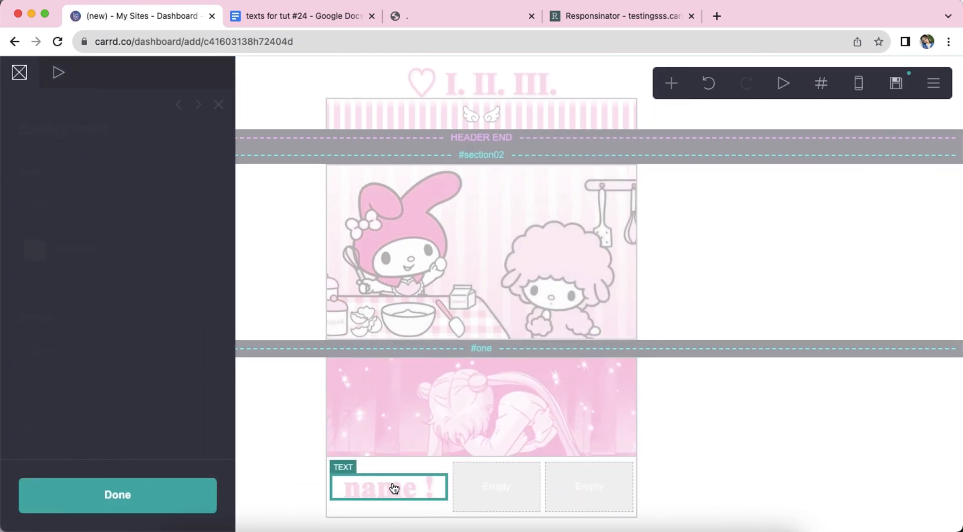
{"action": "left_click", "coordinate": [672, 84]}
{"action": "left_click", "coordinate": [538, 137]}
{"action": "left_click", "coordinate": [58, 72]}
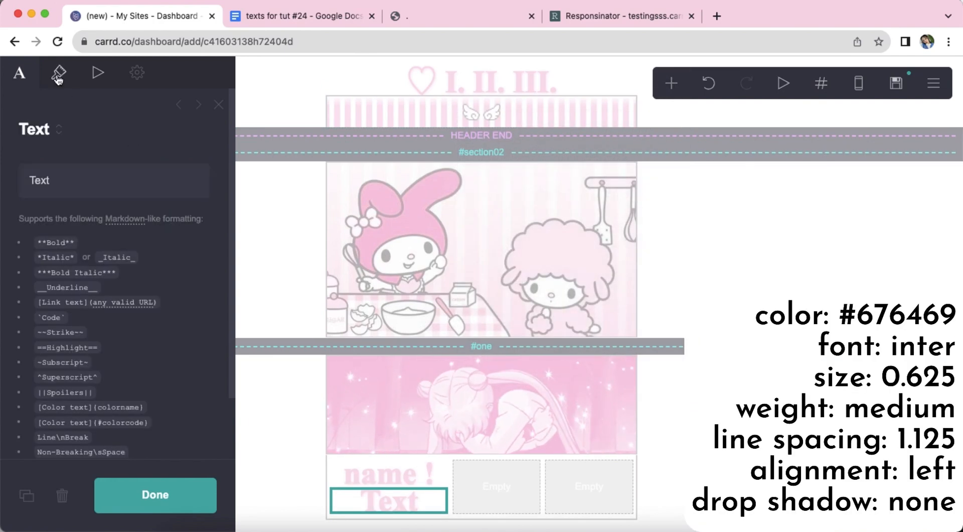
{"action": "left_click", "coordinate": [127, 217]}
{"action": "type", "text": "676469"}
{"action": "key", "text": "Return"}
- Set the second text element's font to Inter, its size to 0.625 and its weight to Medium
{"action": "left_click", "coordinate": [144, 301]}
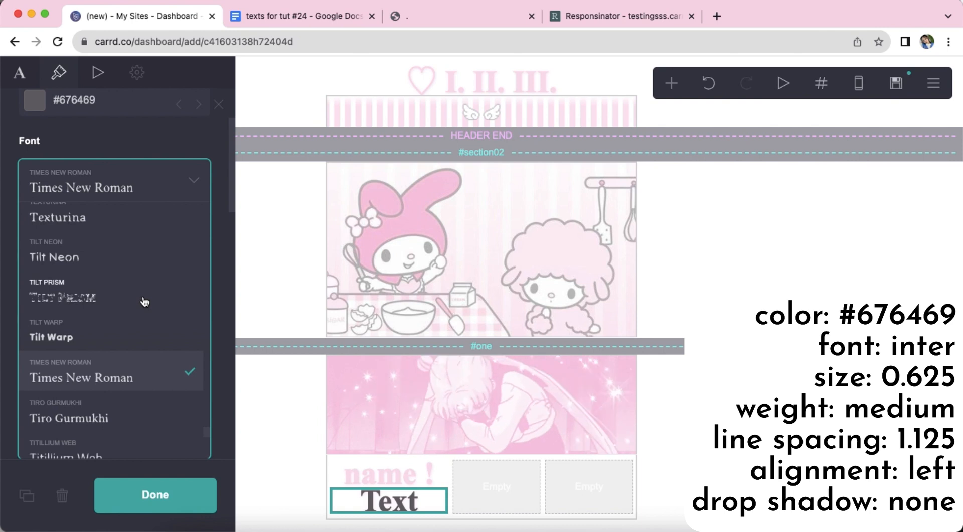
{"action": "type", "text": "inter"}
{"action": "key", "text": "Return"}
{"action": "left_click", "coordinate": [203, 225]}
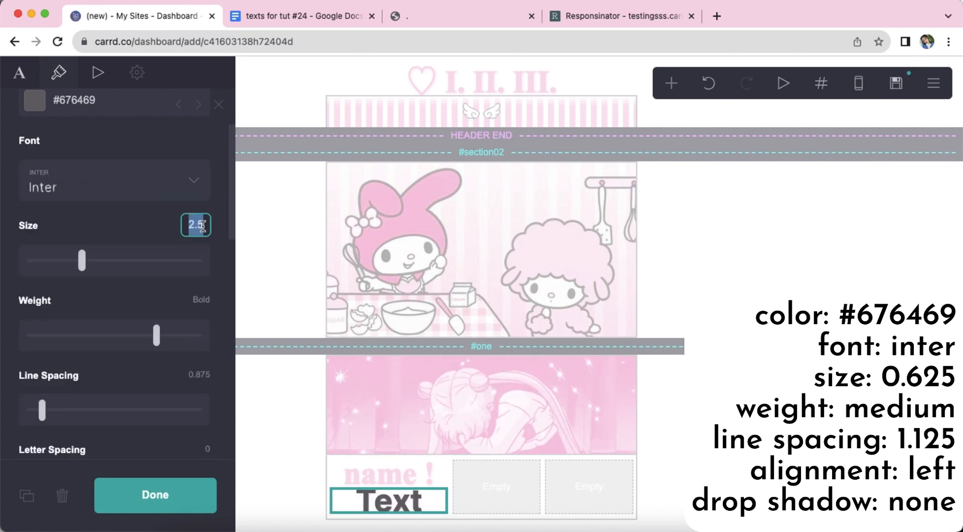
{"action": "type", "text": "0.625"}
{"action": "key", "text": "Return"}
{"action": "left_click", "coordinate": [115, 347]}
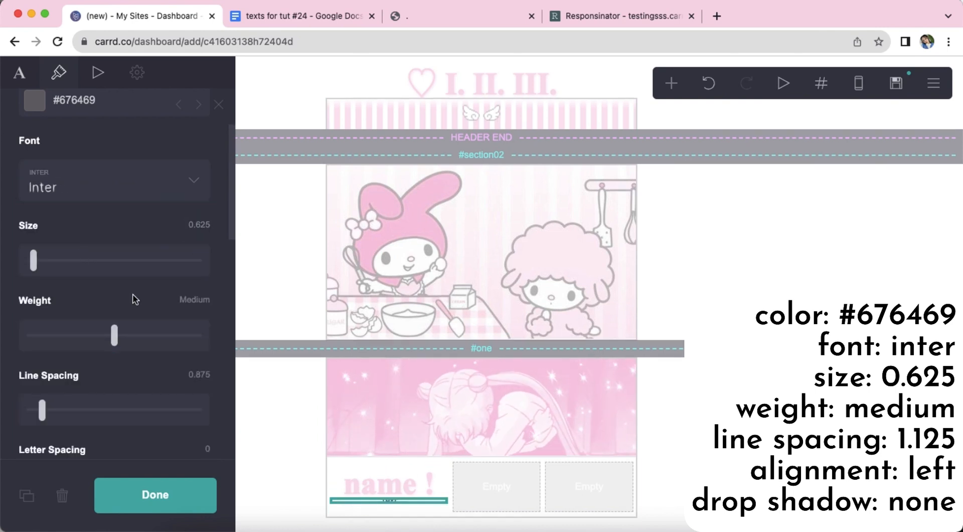
- Set the line spacing of the text element below "name !" to 1.125
{"action": "scroll", "coordinate": [134, 301], "scroll_direction": "down", "scroll_amount": 2}
{"action": "left_click", "coordinate": [199, 278]}
{"action": "type", "text": "1.125"}
{"action": "key", "text": "Return"}
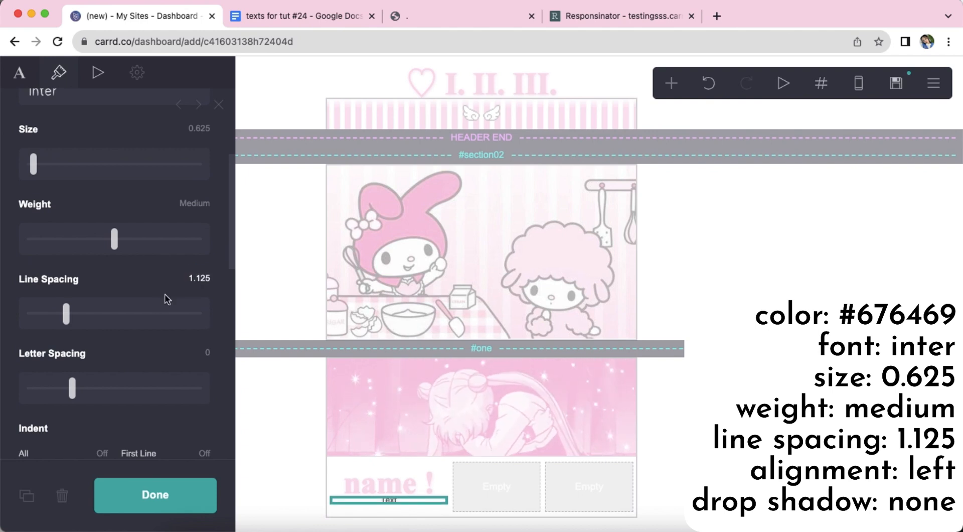
- Align the text element below "name !" to Left and remove its drop shadow
{"action": "scroll", "coordinate": [146, 303], "scroll_direction": "down", "scroll_amount": 8}
{"action": "left_click", "coordinate": [116, 285]}
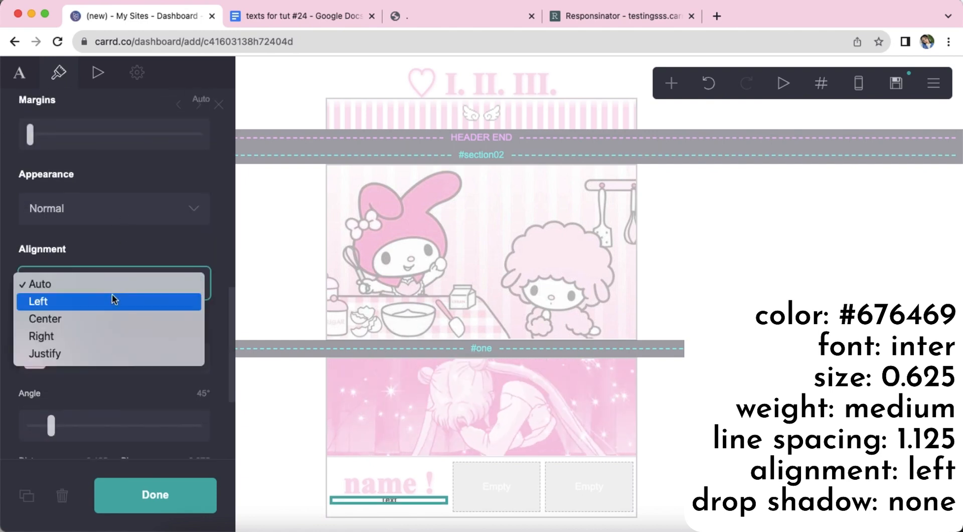
{"action": "left_click", "coordinate": [112, 299]}
{"action": "scroll", "coordinate": [112, 314], "scroll_direction": "down", "scroll_amount": 3}
{"action": "left_click", "coordinate": [125, 267]}
{"action": "key", "text": "BackSpace"}
{"action": "key", "text": "Return"}
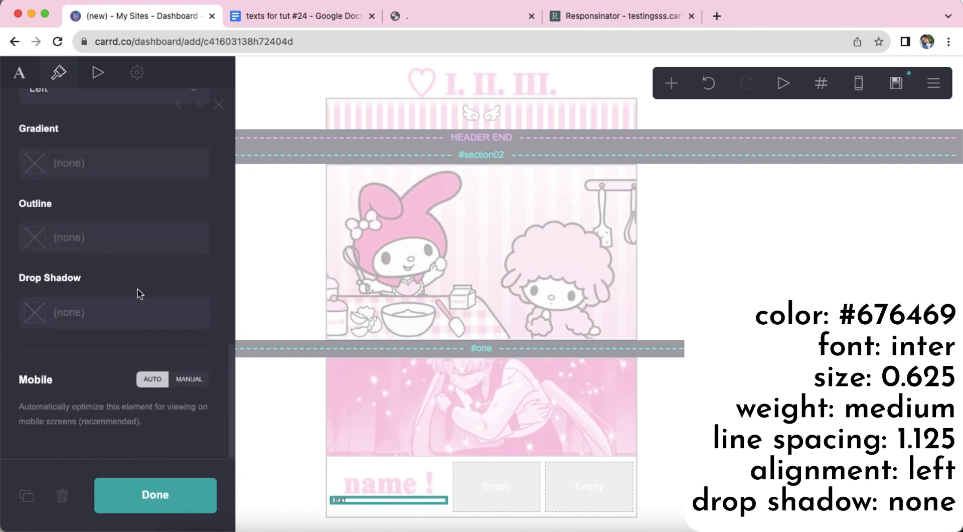
- Replace the placeholder text below "name !" with "hello! name age race pronouns other" followed by repeated "info" filler
{"action": "scroll", "coordinate": [140, 291], "scroll_direction": "up", "scroll_amount": 10}
{"action": "left_click", "coordinate": [19, 74]}
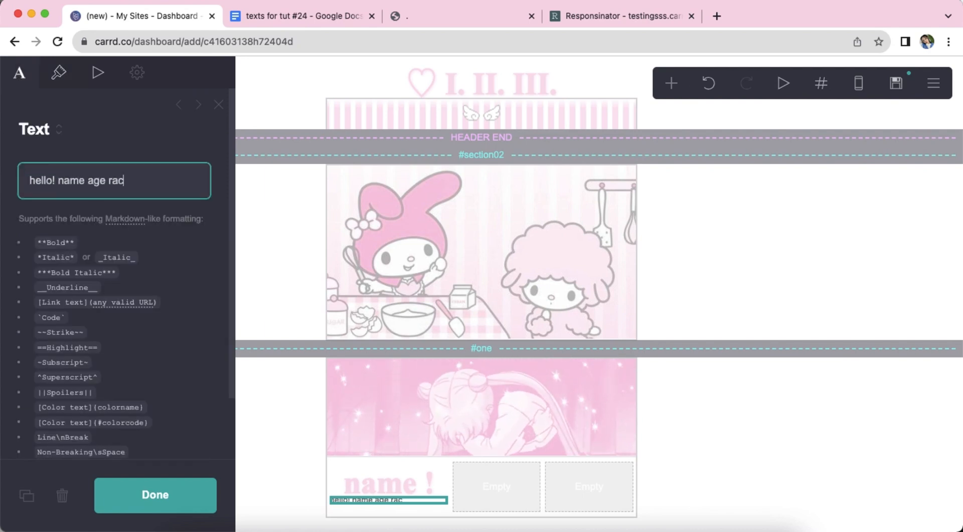
{"action": "key", "text": "Return"}
{"action": "type", "text": "other info info info info info info info info info info info info info info info"}
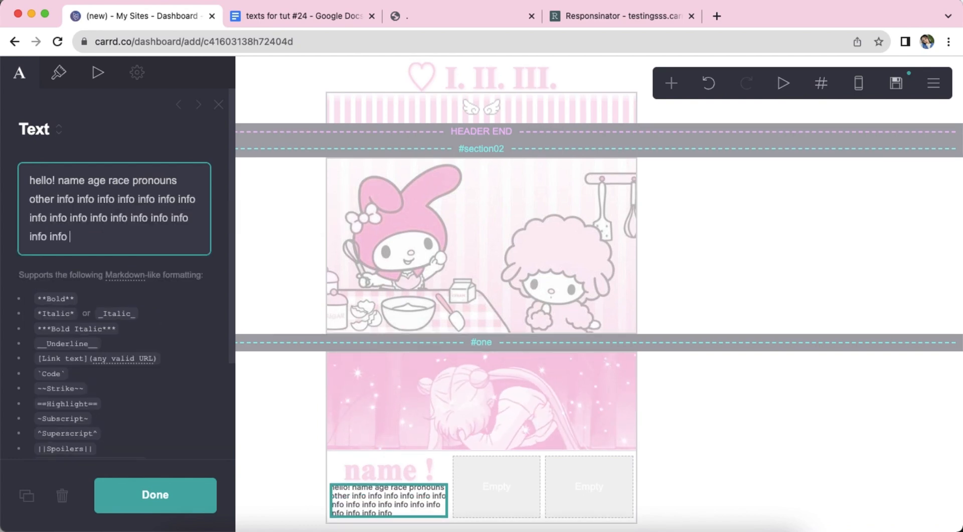
- Append bold-italic "ib iabiom" and a new paragraph with bold "notes:" followed by "info" filler, trimming the excess filler words
{"action": "type", "text": "***"}
{"action": "key", "text": "Return"}
{"action": "key", "text": "Return"}
{"action": "type", "text": "*"}
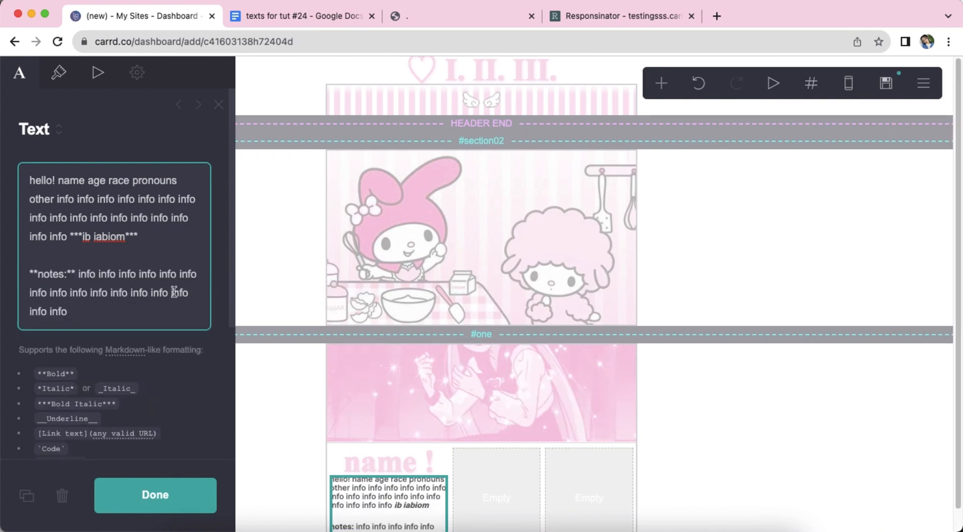
{"action": "left_click_drag", "start_coordinate": [173, 292], "coordinate": [68, 311]}
{"action": "key", "text": "BackSpace"}
{"action": "key", "text": "BackSpace"}
{"action": "key", "text": "BackSpace"}
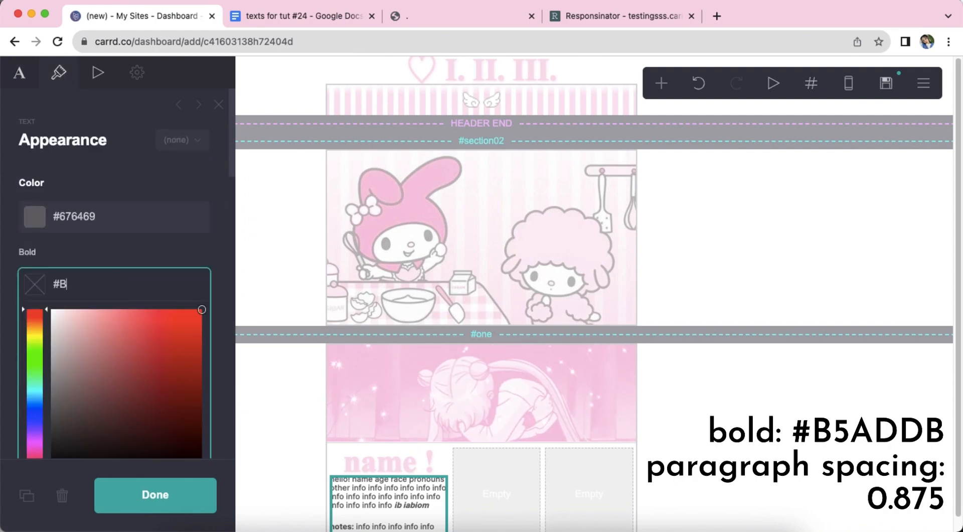
- Set the text element's bold color to #B5ADDB and its paragraph spacing to 0.875
{"action": "type", "text": "DB"}
{"action": "scroll", "coordinate": [199, 269], "scroll_direction": "down", "scroll_amount": 10}
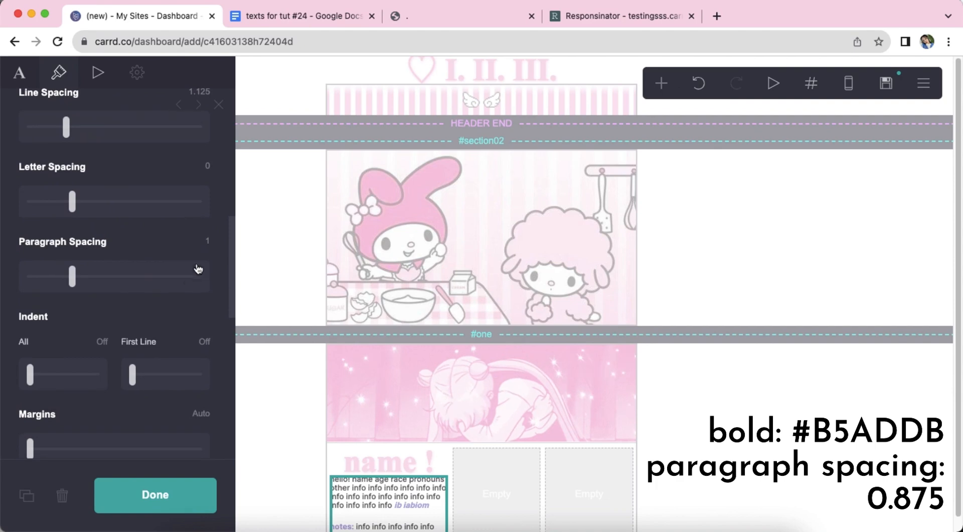
{"action": "type", "text": "0.875"}
{"action": "scroll", "coordinate": [151, 251], "scroll_direction": "up", "scroll_amount": 10}
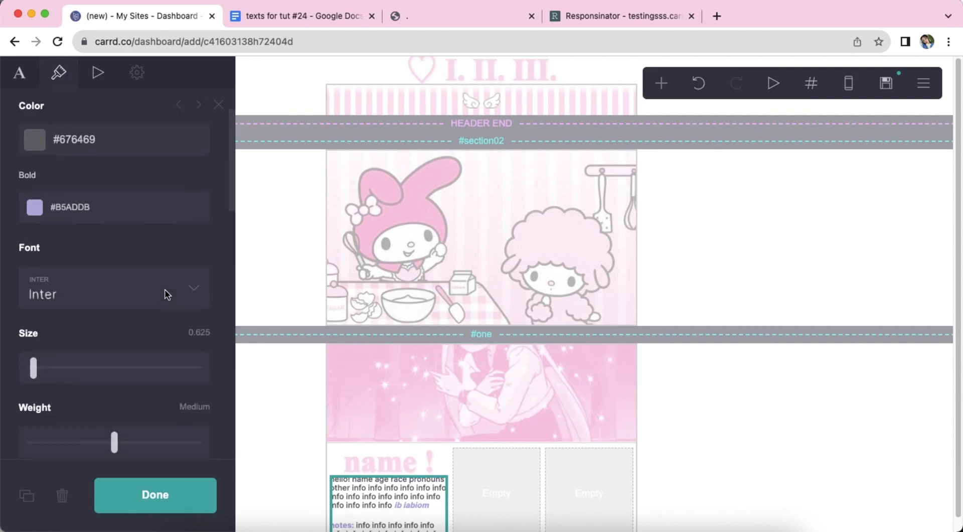
{"action": "left_click", "coordinate": [718, 417]}
- Add an image element in the middle column and load the "my melody png" JPEG from Downloads into it
{"action": "left_click", "coordinate": [662, 93]}
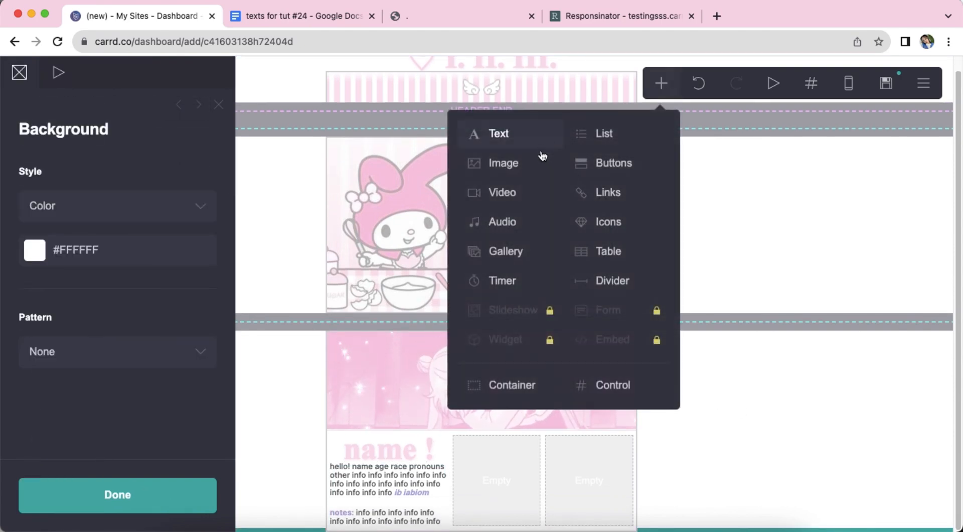
{"action": "left_click", "coordinate": [542, 158]}
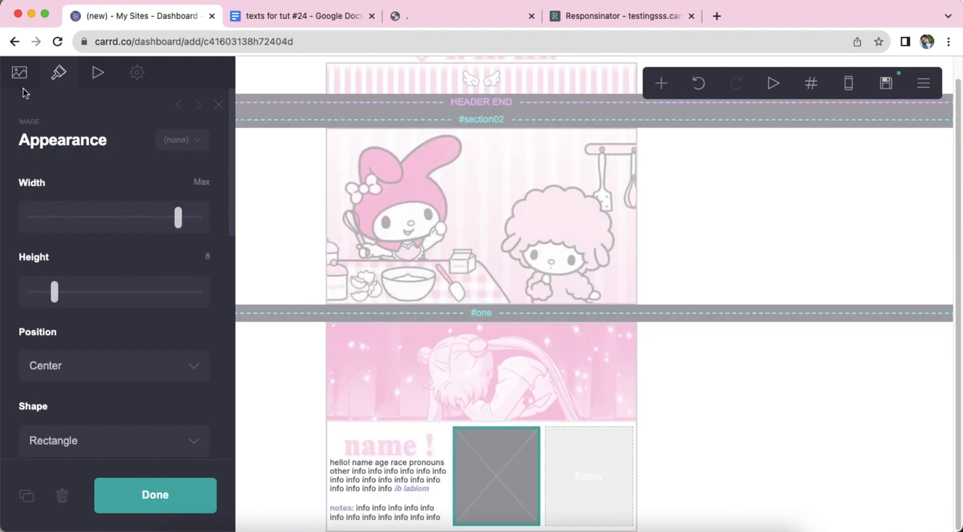
{"action": "left_click", "coordinate": [19, 72]}
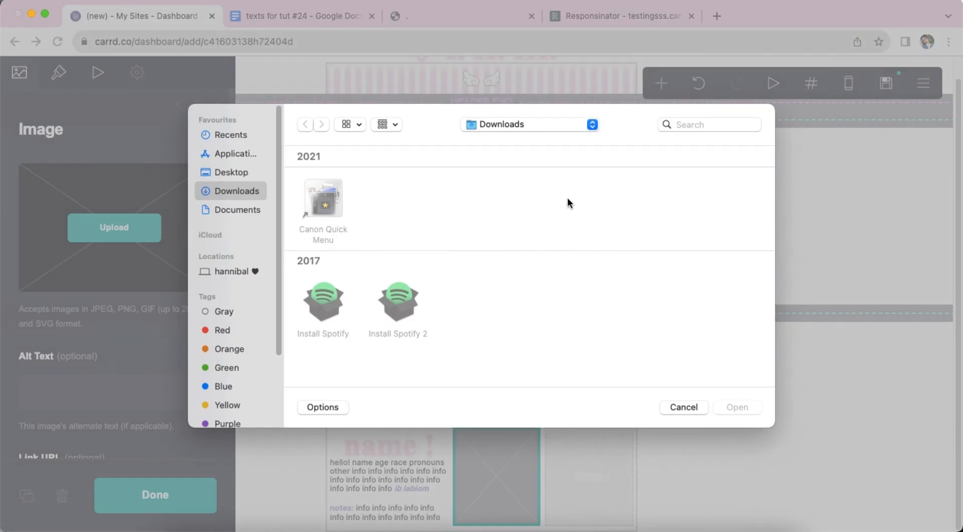
{"action": "left_click", "coordinate": [738, 157]}
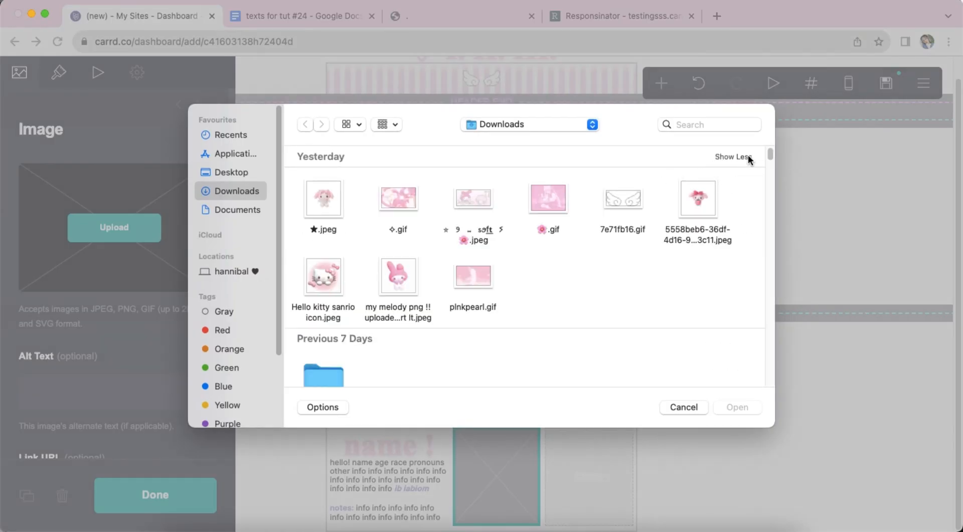
{"action": "double_click", "coordinate": [394, 284]}
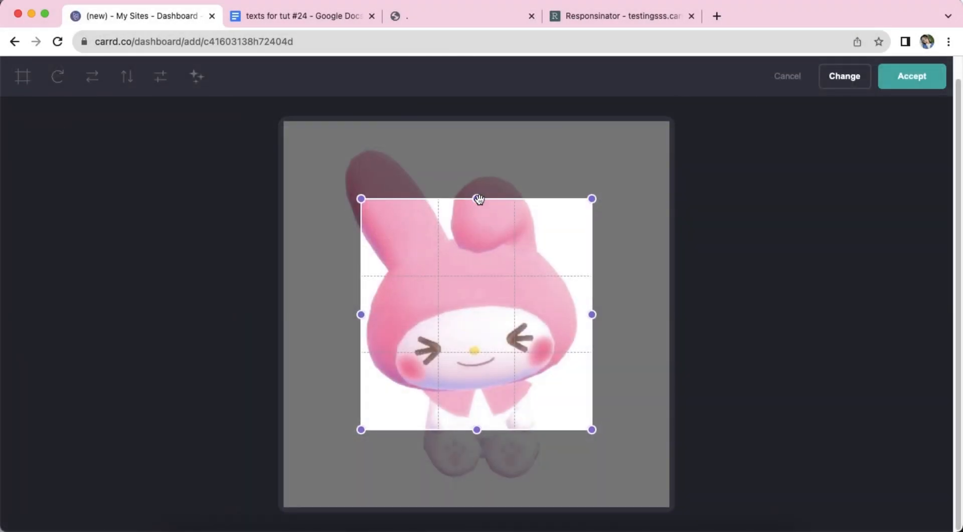
- Enlarge the crop area to a near-full square around the whole character and accept the crop
{"action": "left_click_drag", "start_coordinate": [479, 198], "coordinate": [482, 134]}
{"action": "left_click_drag", "start_coordinate": [344, 286], "coordinate": [329, 284]}
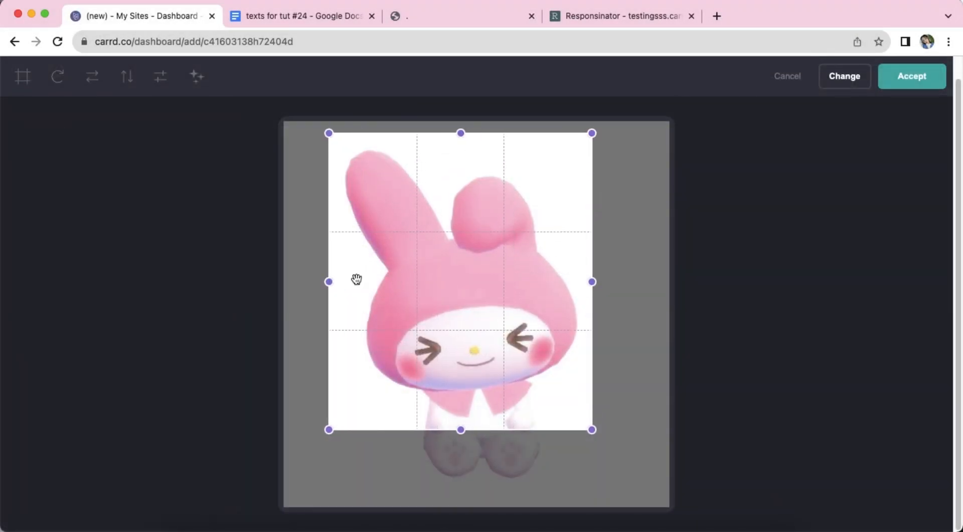
{"action": "left_click", "coordinate": [23, 77]}
{"action": "left_click_drag", "start_coordinate": [575, 364], "coordinate": [550, 344]}
{"action": "left_click_drag", "start_coordinate": [565, 393], "coordinate": [667, 497]}
{"action": "left_click_drag", "start_coordinate": [589, 420], "coordinate": [577, 413]}
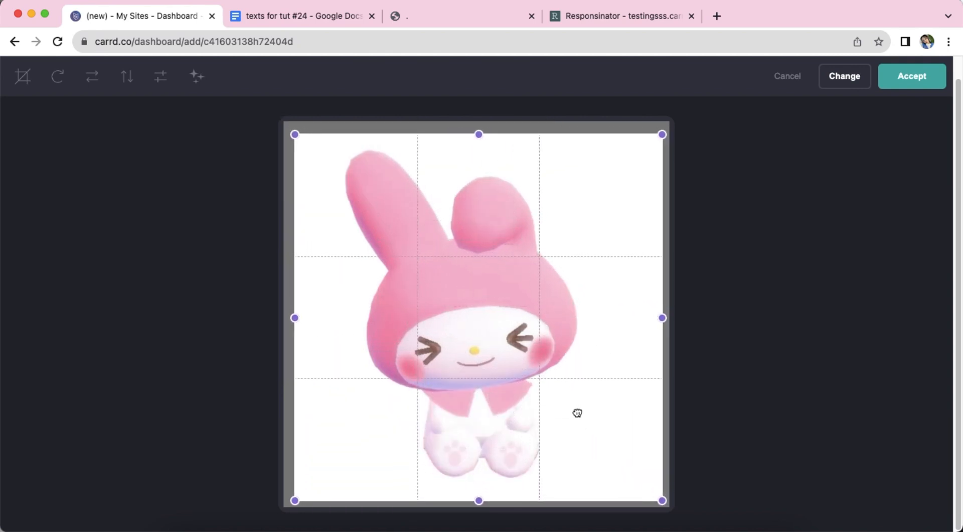
{"action": "left_click", "coordinate": [912, 80]}
- Set the My Melody image's height to Auto and remove its border
{"action": "left_click", "coordinate": [66, 74]}
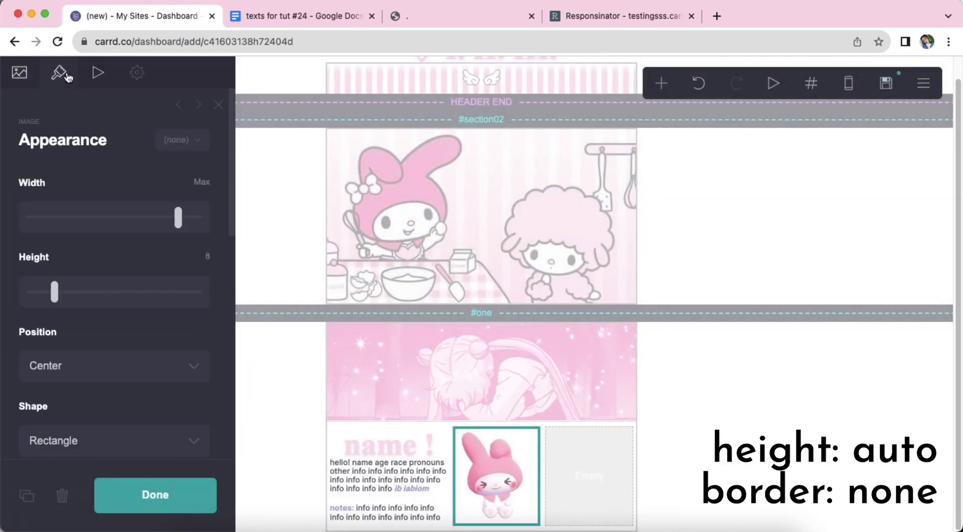
{"action": "left_click", "coordinate": [30, 295]}
{"action": "scroll", "coordinate": [123, 325], "scroll_direction": "down", "scroll_amount": 4}
{"action": "left_click", "coordinate": [132, 288]}
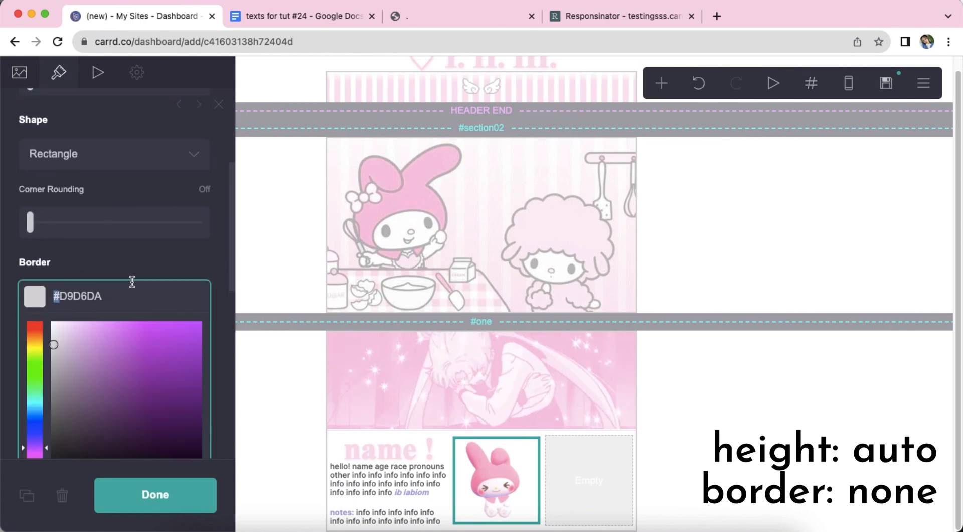
{"action": "key", "text": "super+a"}
{"action": "key", "text": "BackSpace"}
{"action": "key", "text": "Return"}
{"action": "scroll", "coordinate": [133, 284], "scroll_direction": "down", "scroll_amount": 1}
{"action": "scroll", "coordinate": [133, 284], "scroll_direction": "up", "scroll_amount": 5}
{"action": "double_click", "coordinate": [750, 407]}
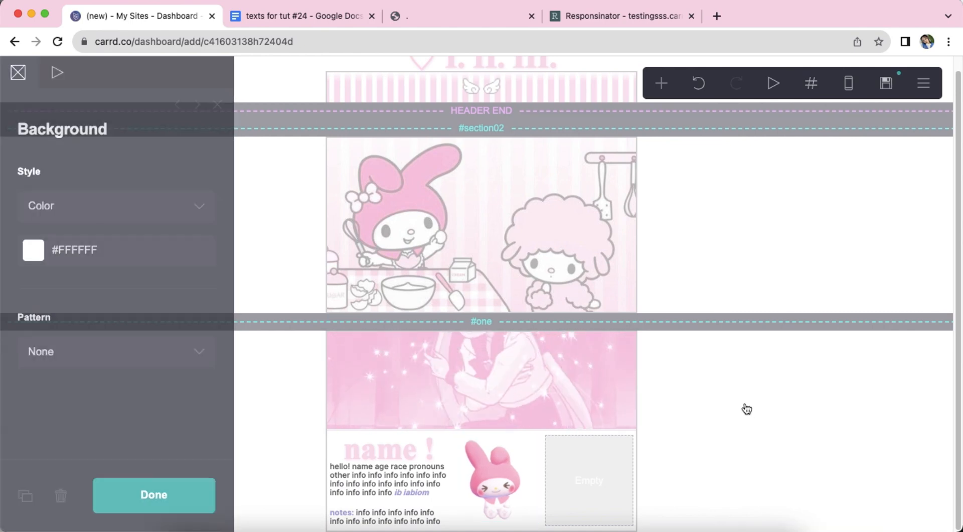
- Add a table in the right column without headings, holding one cell of bold "yay!" followed by "info" filler
{"action": "left_click", "coordinate": [664, 84]}
{"action": "left_click", "coordinate": [613, 252]}
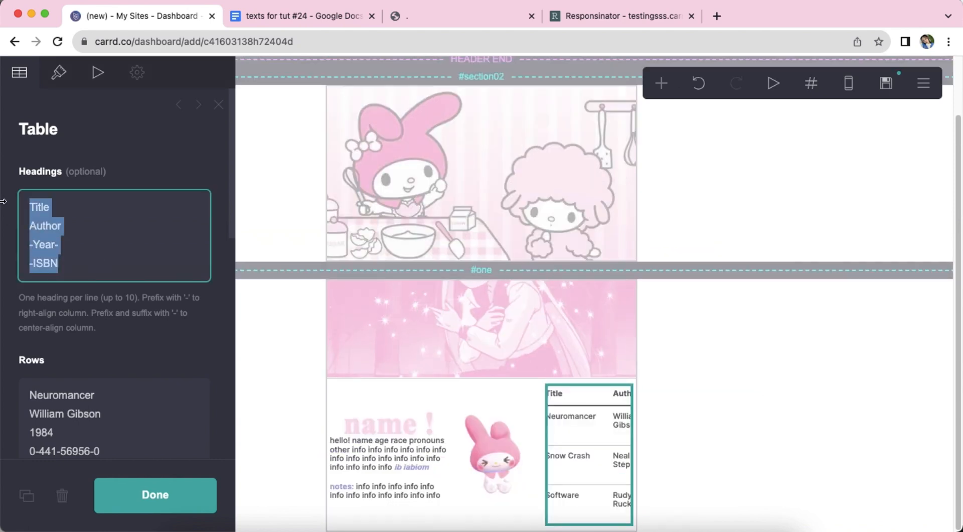
{"action": "key", "text": "BackSpace"}
{"action": "right_click", "coordinate": [78, 337]}
{"action": "left_click", "coordinate": [108, 370]}
{"action": "type", "text": "**"}
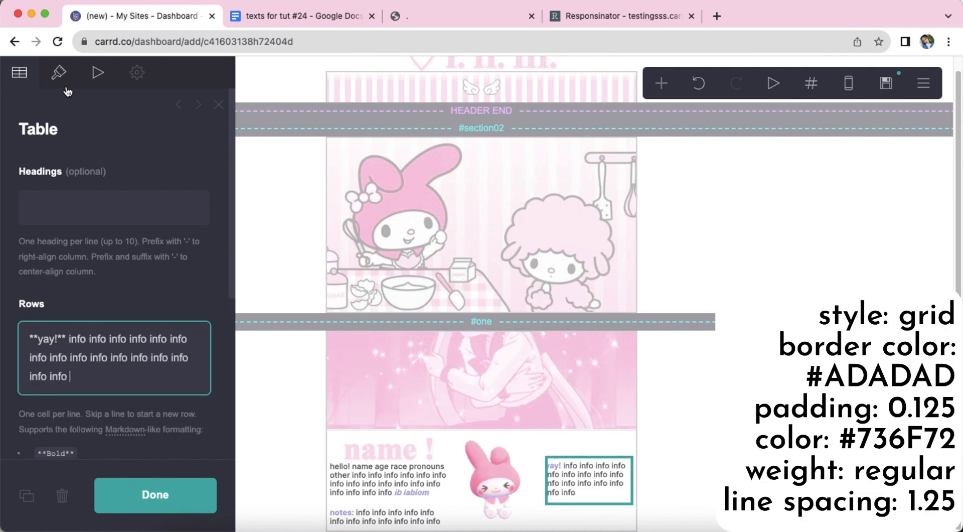
- Set the table's style to Grid, its border color to #ADADAD and its padding to 0.125
{"action": "left_click", "coordinate": [63, 82]}
{"action": "left_click", "coordinate": [88, 275]}
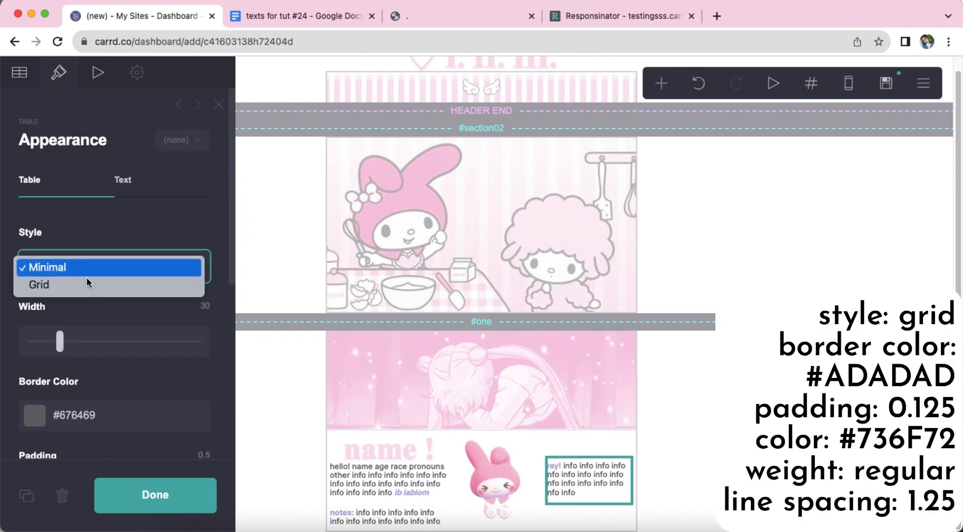
{"action": "left_click", "coordinate": [86, 284]}
{"action": "scroll", "coordinate": [129, 241], "scroll_direction": "down", "scroll_amount": 4}
{"action": "left_click", "coordinate": [136, 220]}
{"action": "type", "text": "ADAD"}
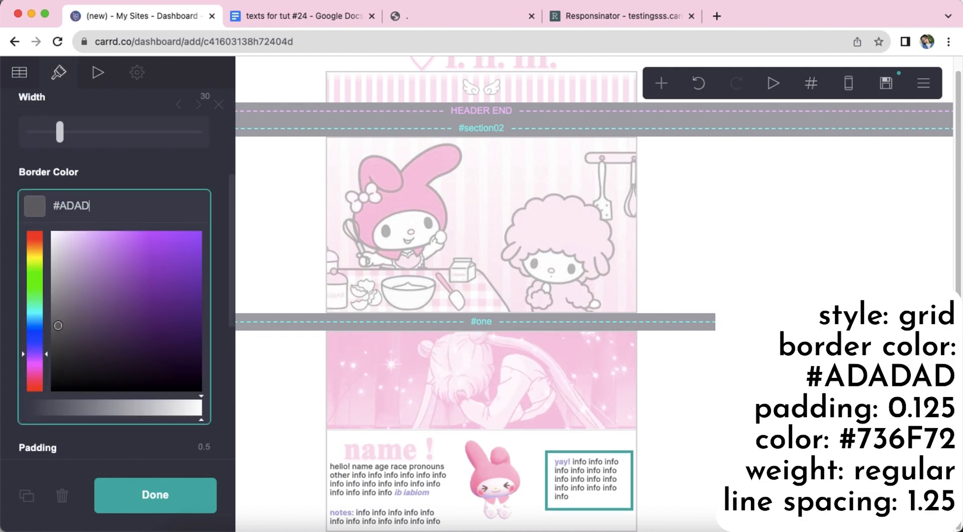
{"action": "type", "text": "AD"}
{"action": "key", "text": "Return"}
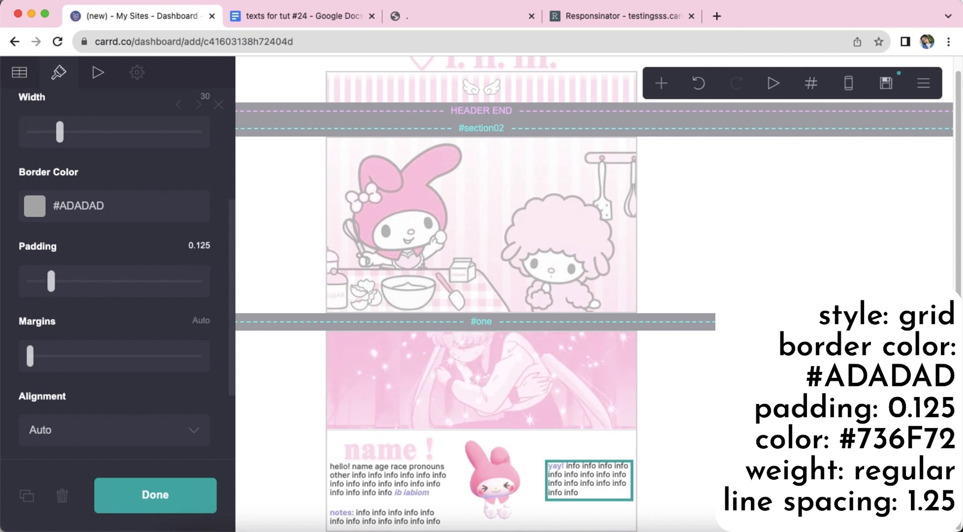
- Set the table's text color to #736F72
{"action": "scroll", "coordinate": [153, 282], "scroll_direction": "down", "scroll_amount": 1}
{"action": "scroll", "coordinate": [153, 279], "scroll_direction": "up", "scroll_amount": 5}
{"action": "left_click", "coordinate": [135, 182]}
{"action": "left_click", "coordinate": [145, 267]}
{"action": "type", "text": "736F72"}
{"action": "key", "text": "Return"}
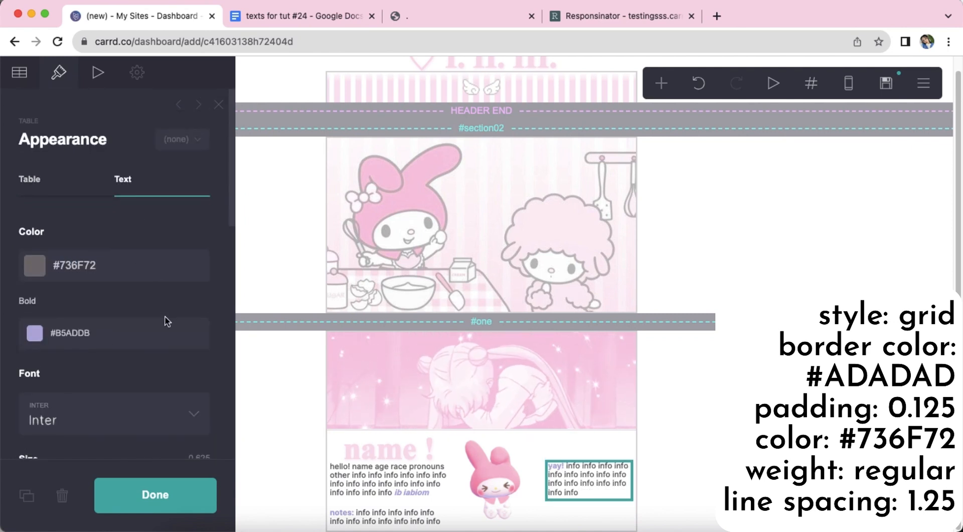
- Set the table text's weight to Regular and its line spacing to 1.25
{"action": "scroll", "coordinate": [167, 321], "scroll_direction": "down", "scroll_amount": 4}
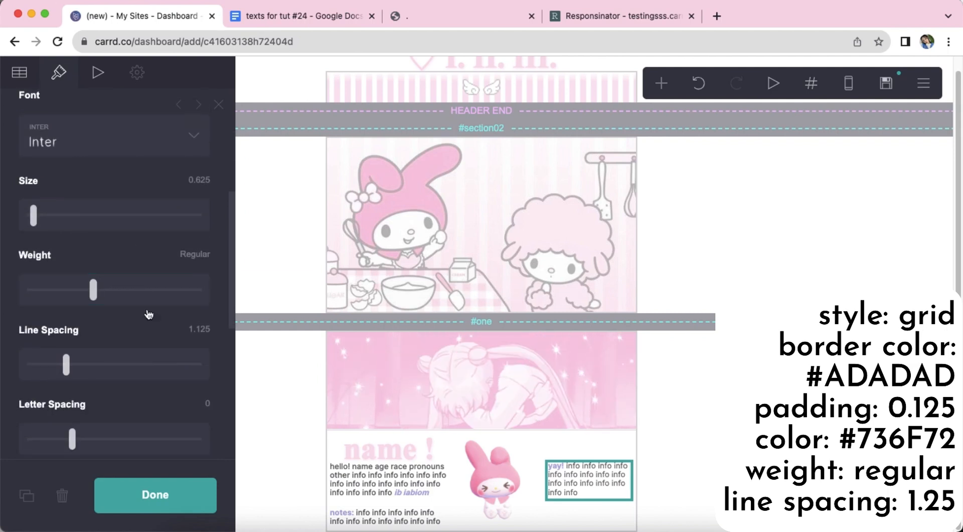
{"action": "type", "text": "1.25"}
{"action": "scroll", "coordinate": [170, 316], "scroll_direction": "down", "scroll_amount": 5}
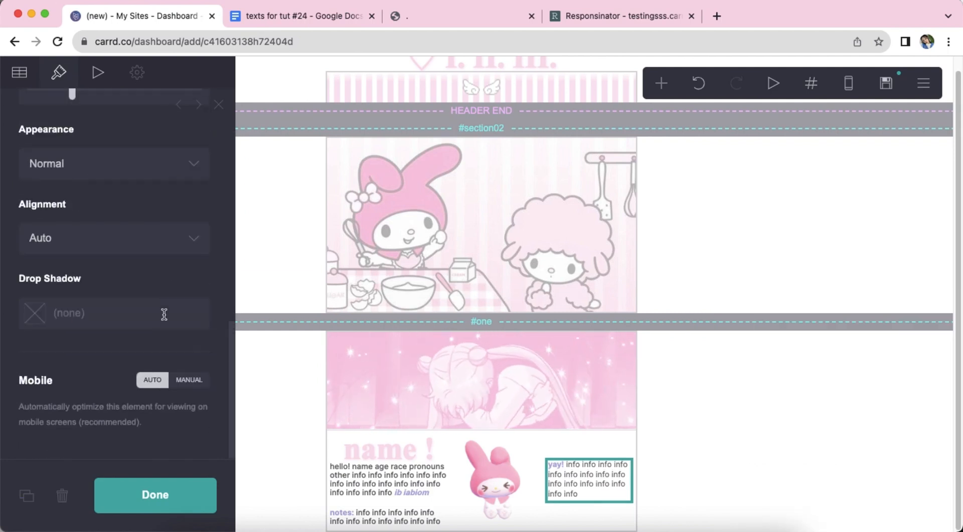
{"action": "scroll", "coordinate": [171, 316], "scroll_direction": "up", "scroll_amount": 10}
{"action": "left_click", "coordinate": [805, 440]}
- Add a second table below the "yay!" table and clear its headings
{"action": "left_click", "coordinate": [613, 472]}
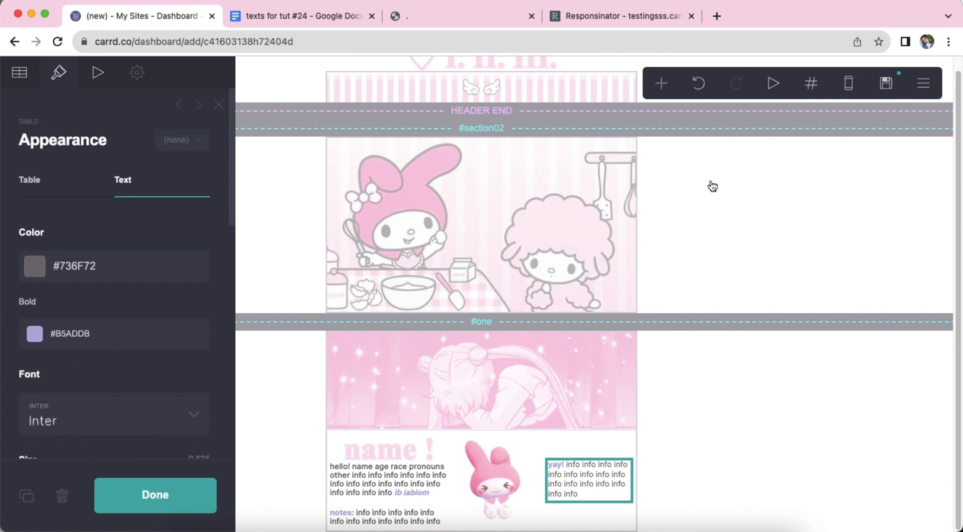
{"action": "left_click", "coordinate": [662, 85]}
{"action": "left_click", "coordinate": [629, 254]}
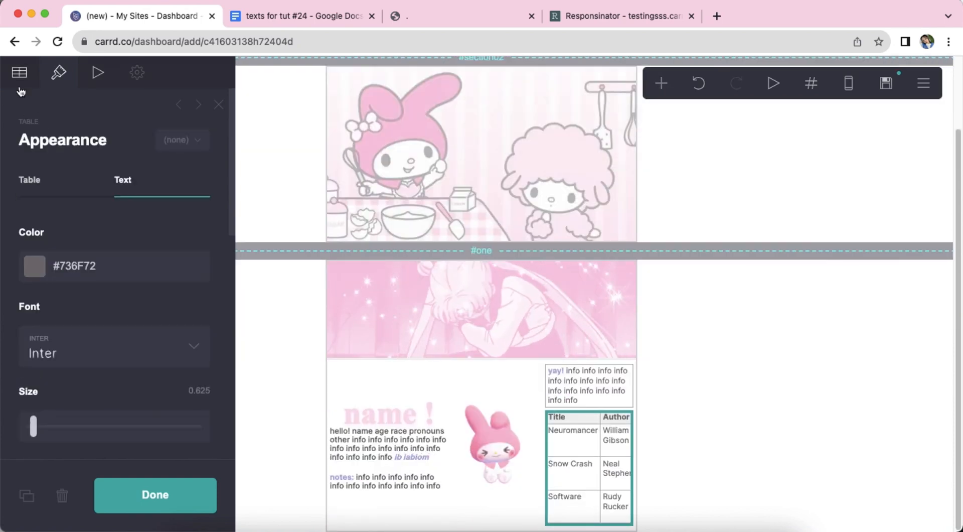
{"action": "left_click", "coordinate": [19, 71]}
{"action": "left_click_drag", "start_coordinate": [80, 271], "coordinate": [30, 198]}
{"action": "key", "text": "super+x"}
- Replace the second table's rows with bold "nope." followed by "info" filler, trimming the last filler words
{"action": "right_click", "coordinate": [145, 371]}
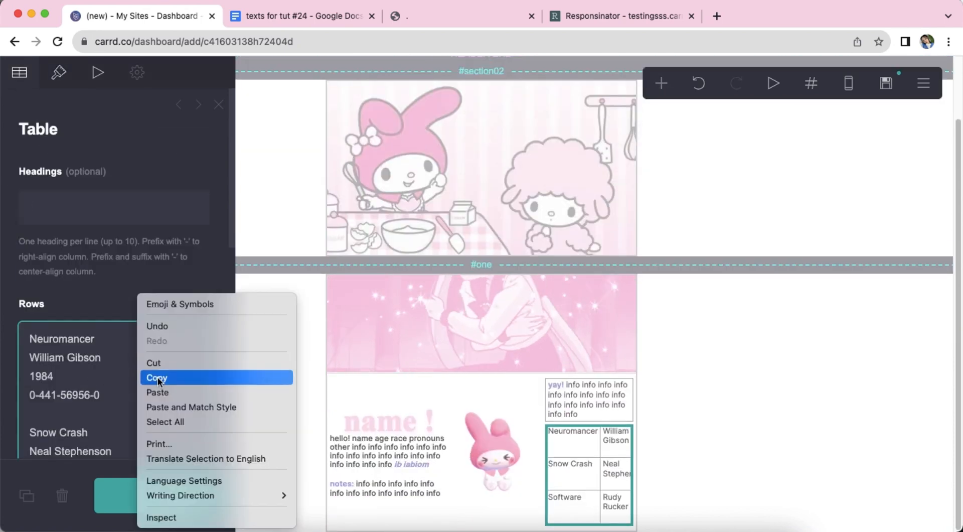
{"action": "left_click", "coordinate": [174, 421]}
{"action": "type", "text": "**nope.*"}
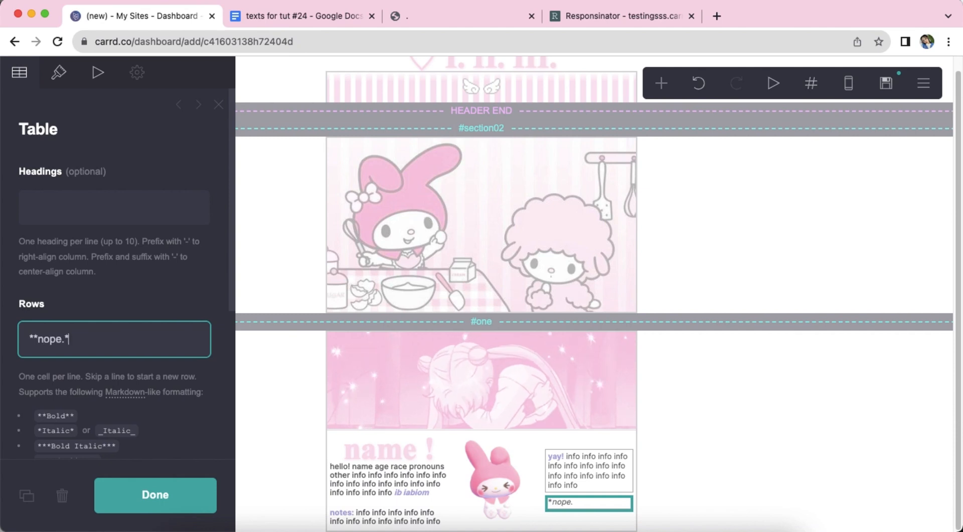
{"action": "type", "text": "* x"}
{"action": "key", "text": "BackSpace"}
{"action": "key", "text": "super+v"}
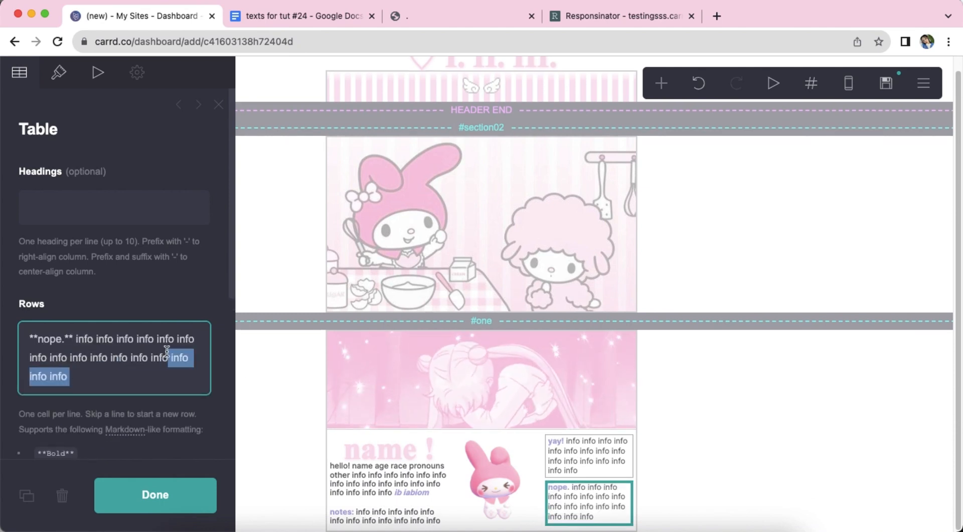
{"action": "key", "text": "BackSpace"}
- Set the "nope." table's margins to 0.75
{"action": "left_click", "coordinate": [59, 73]}
{"action": "left_click", "coordinate": [31, 180]}
{"action": "scroll", "coordinate": [96, 273], "scroll_direction": "down", "scroll_amount": 5}
{"action": "left_click", "coordinate": [205, 203]}
{"action": "type", "text": ".7"}
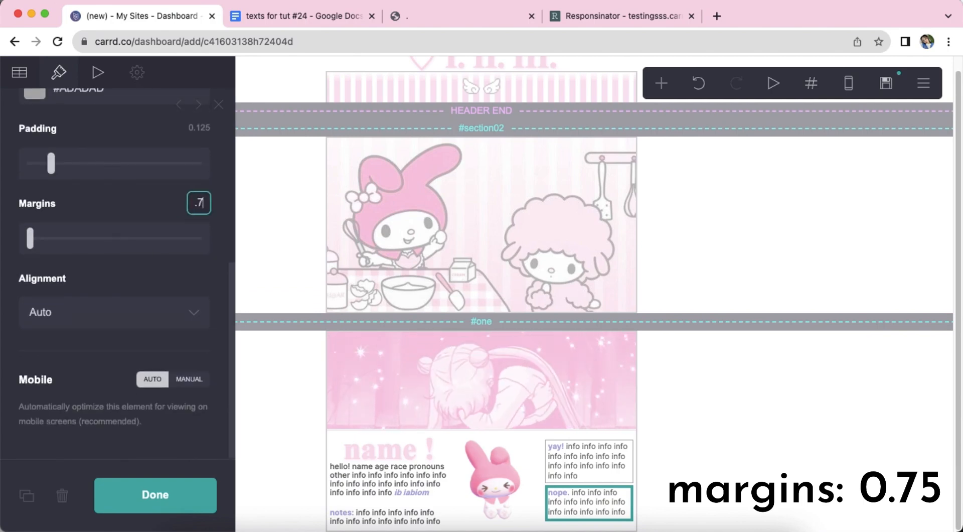
{"action": "type", "text": "5"}
{"action": "key", "text": "Return"}
{"action": "left_click", "coordinate": [773, 395]}
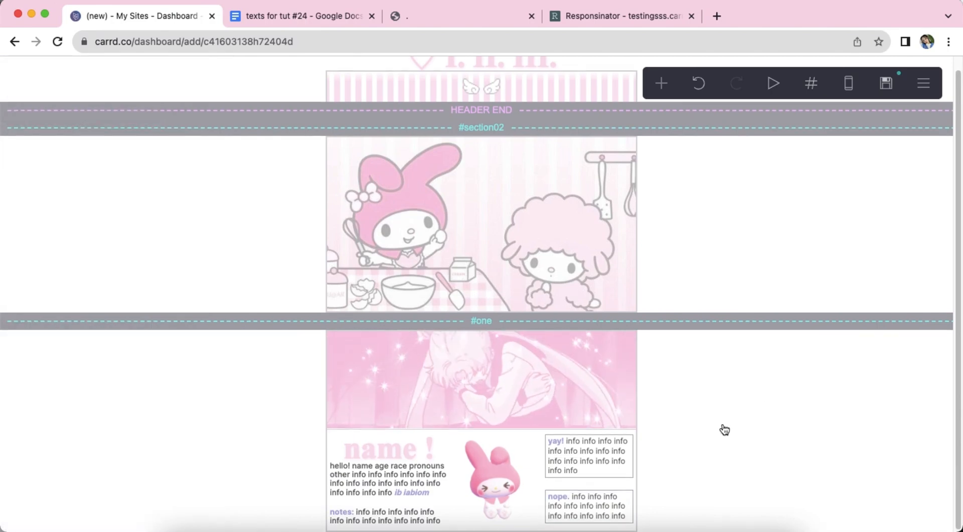
- Check the page in the mobile view and return to the desktop view
{"action": "left_click", "coordinate": [848, 85]}
{"action": "left_click", "coordinate": [850, 85]}
{"action": "scroll", "coordinate": [724, 337], "scroll_direction": "down", "scroll_amount": 1}
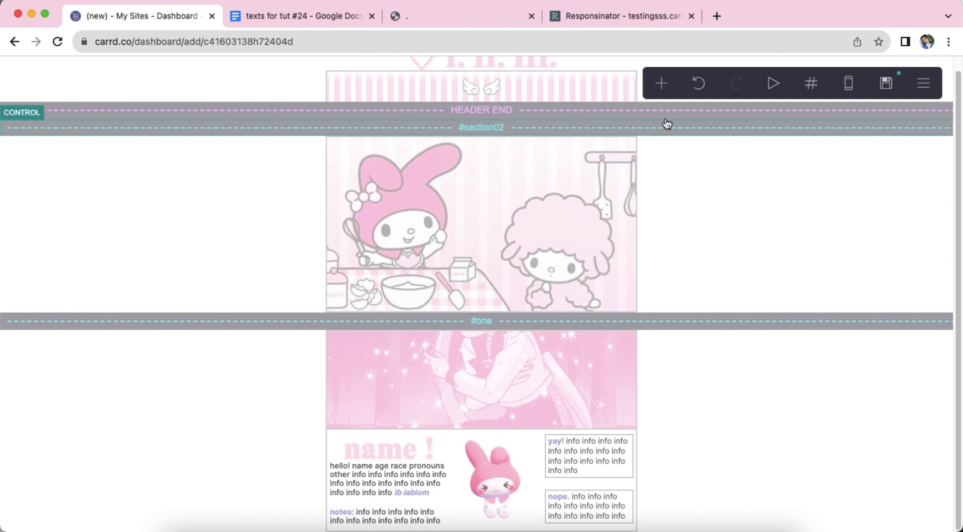
- Add a section break control at the end of the page and name the section "two"
{"action": "left_click", "coordinate": [661, 85]}
{"action": "left_click", "coordinate": [602, 384]}
{"action": "scroll", "coordinate": [86, 281], "scroll_direction": "down", "scroll_amount": 3}
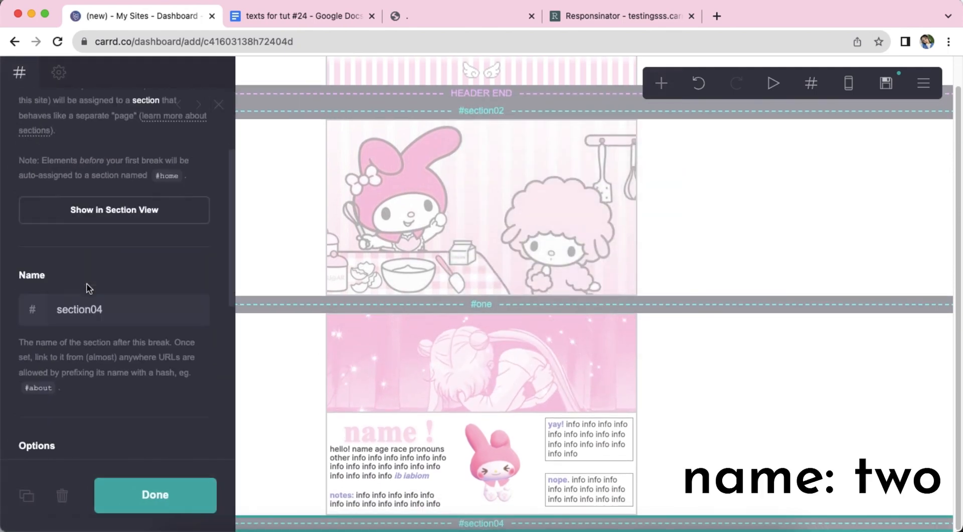
{"action": "double_click", "coordinate": [134, 284]}
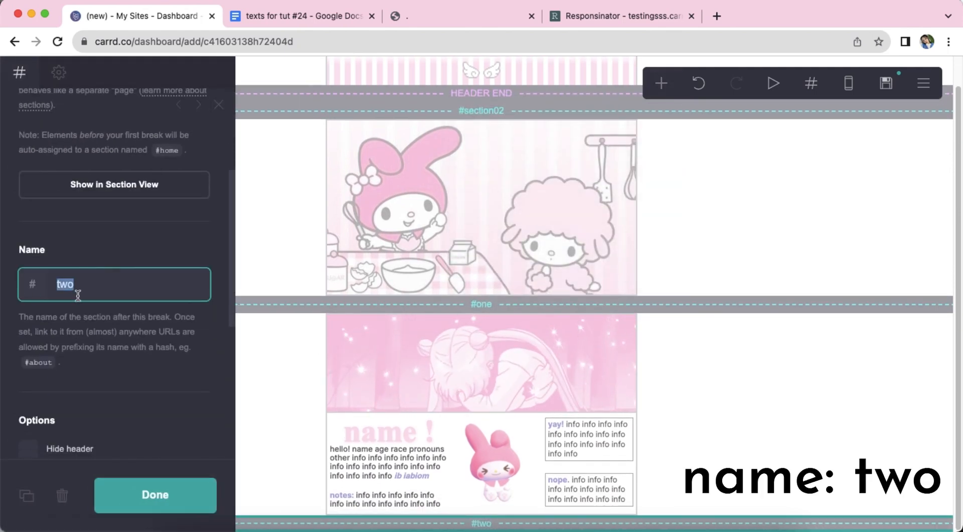
{"action": "left_click", "coordinate": [781, 430]}
- Add an image element under the #two section break and upload ✧.gif from Downloads into it
{"action": "left_click", "coordinate": [662, 86]}
{"action": "left_click", "coordinate": [510, 164]}
{"action": "left_click", "coordinate": [20, 73]}
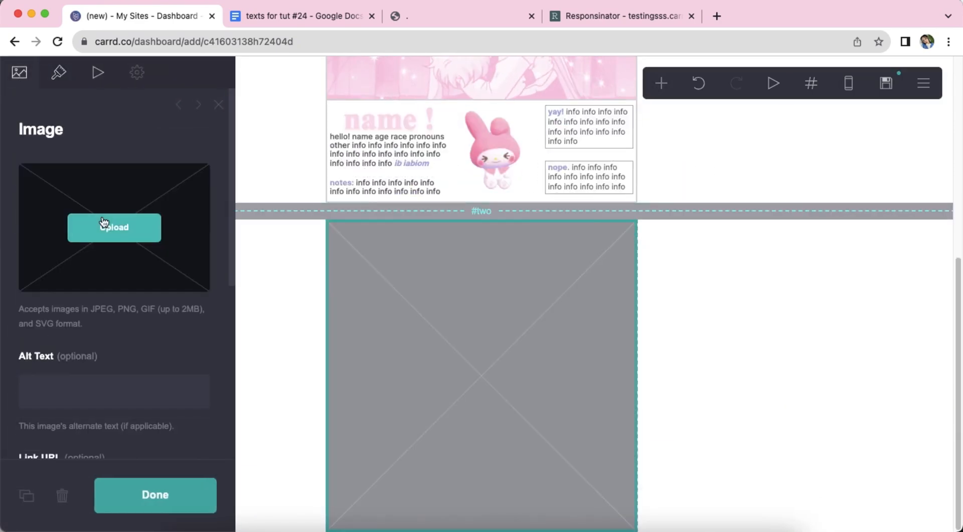
{"action": "left_click", "coordinate": [104, 223]}
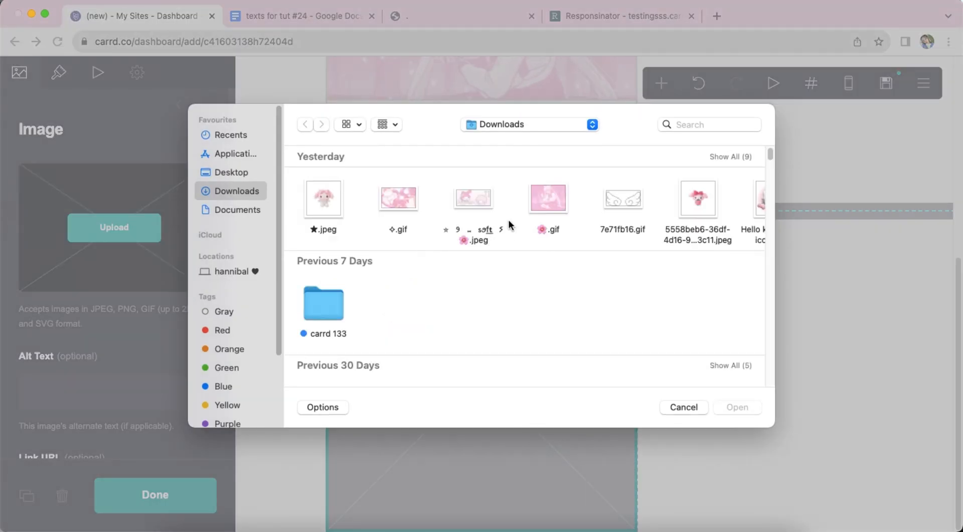
{"action": "double_click", "coordinate": [413, 196]}
- Set the height of the #two section's image to 10
{"action": "left_click", "coordinate": [58, 73]}
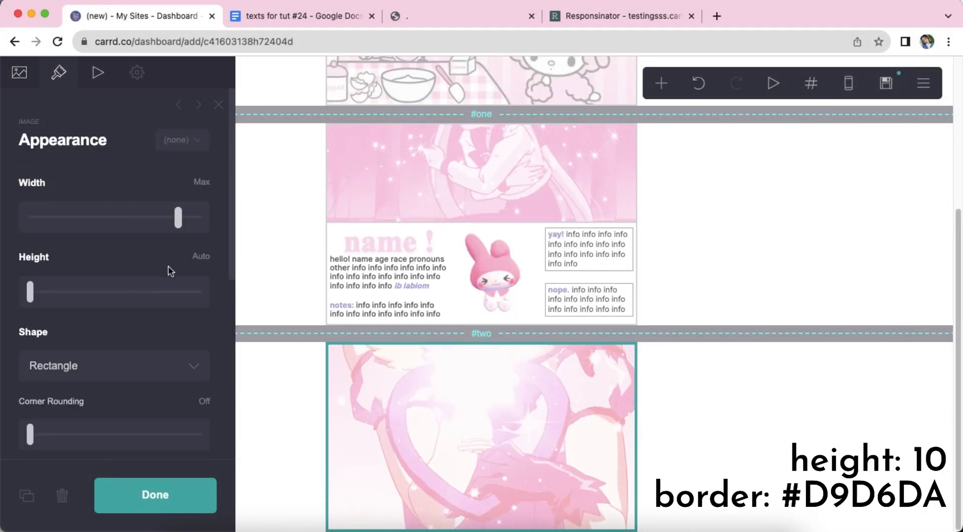
{"action": "left_click", "coordinate": [199, 254]}
{"action": "type", "text": "10"}
{"action": "key", "text": "Return"}
- Give the #two section's image a border in color #D9D6DA
{"action": "scroll", "coordinate": [133, 307], "scroll_direction": "down", "scroll_amount": 5}
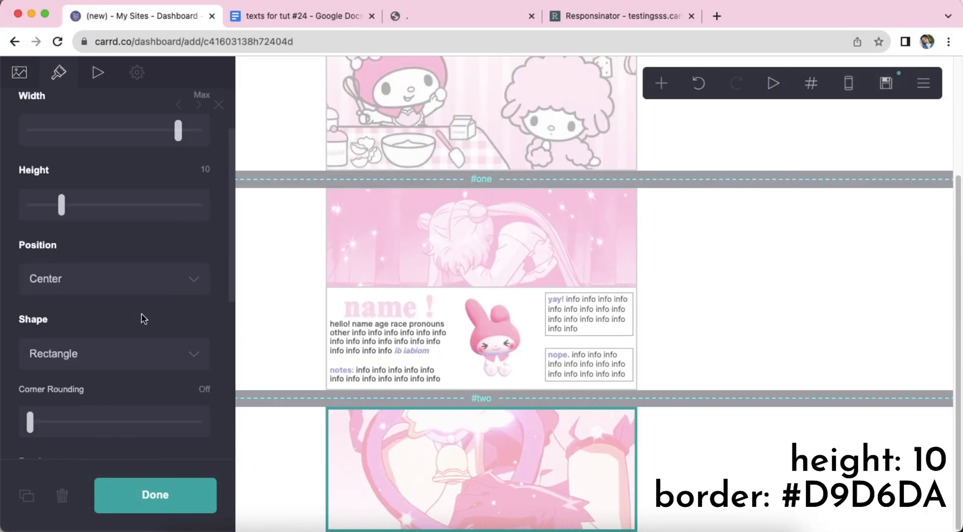
{"action": "scroll", "coordinate": [133, 307], "scroll_direction": "down", "scroll_amount": 2}
{"action": "left_click", "coordinate": [132, 275]}
{"action": "type", "text": "#D9D"}
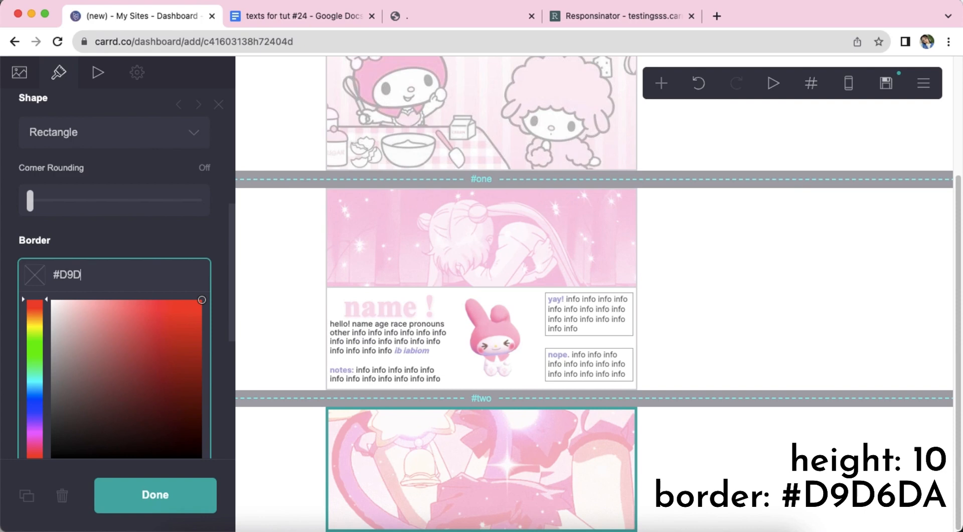
{"action": "type", "text": "6DA"}
{"action": "key", "text": "Return"}
{"action": "scroll", "coordinate": [154, 311], "scroll_direction": "down", "scroll_amount": 3}
{"action": "scroll", "coordinate": [155, 310], "scroll_direction": "up", "scroll_amount": 10}
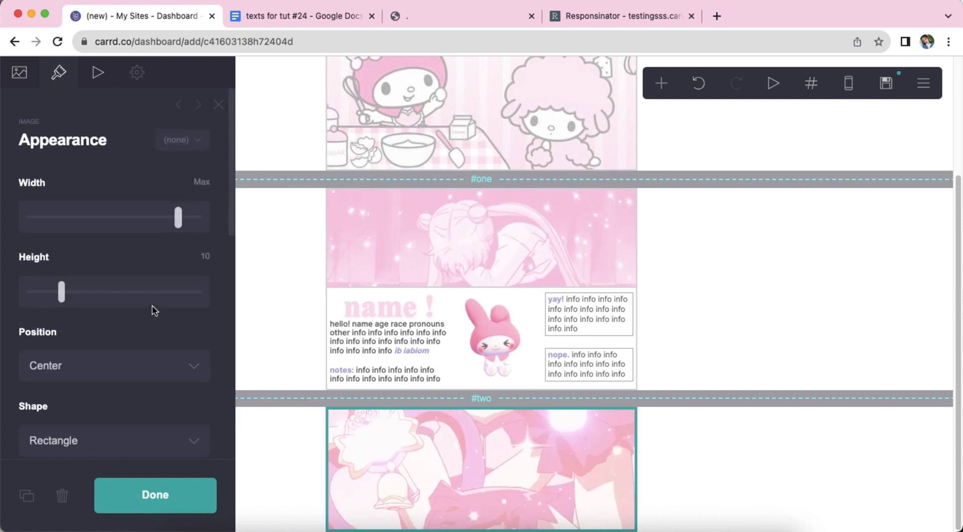
{"action": "left_click", "coordinate": [812, 471]}
- Add a two-column container below the #two section's image and set its left column width to 55%
{"action": "left_click", "coordinate": [662, 83]}
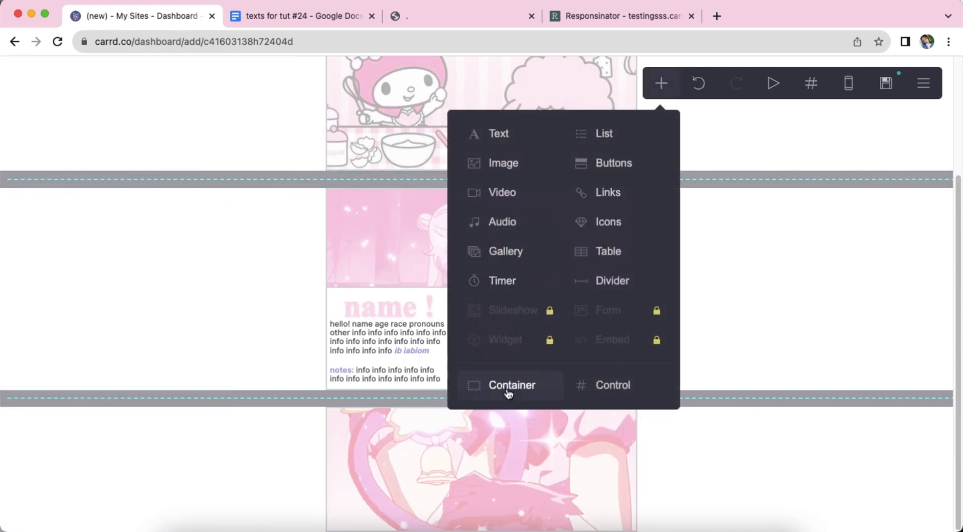
{"action": "left_click", "coordinate": [507, 386]}
{"action": "left_click", "coordinate": [82, 203]}
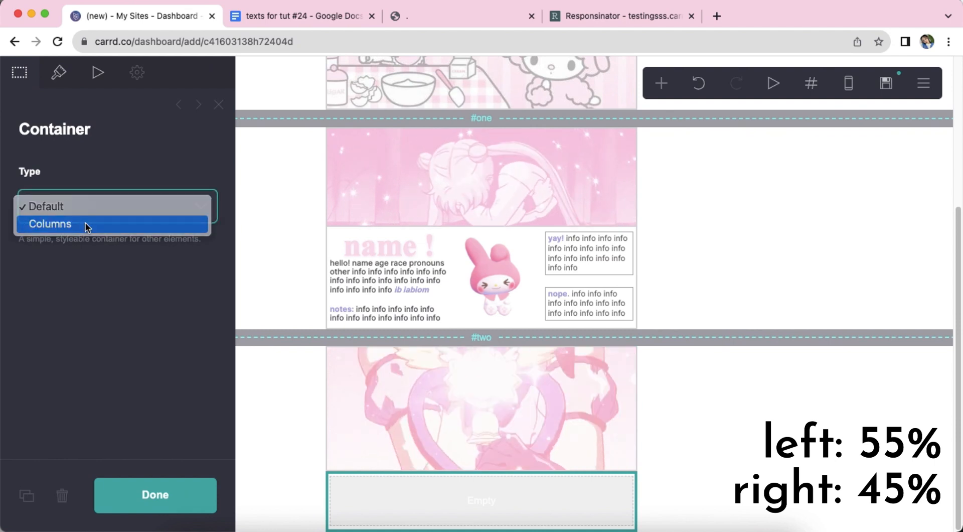
{"action": "left_click", "coordinate": [86, 222]}
{"action": "left_click", "coordinate": [106, 308]}
{"action": "double_click", "coordinate": [50, 381]}
{"action": "type", "text": "55"}
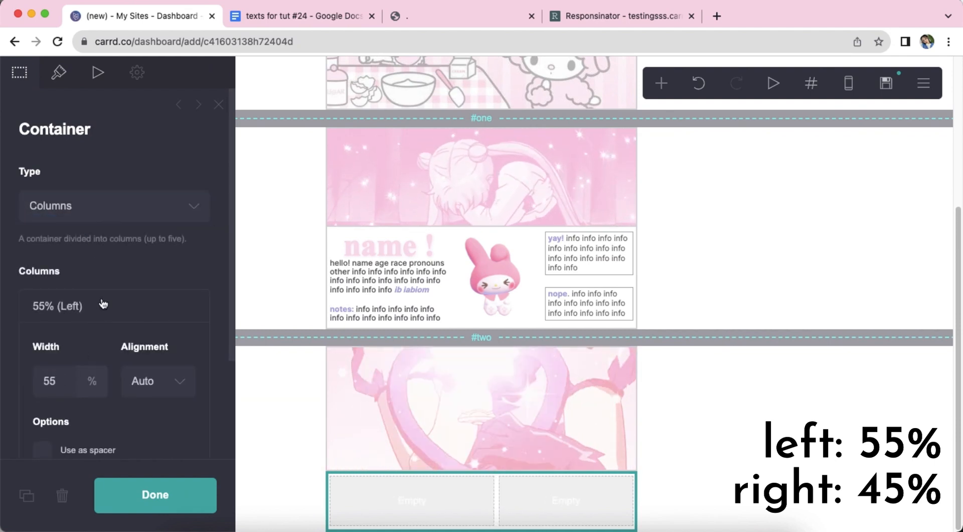
{"action": "left_click", "coordinate": [102, 304]}
{"action": "left_click", "coordinate": [59, 71]}
{"action": "left_click", "coordinate": [764, 480]}
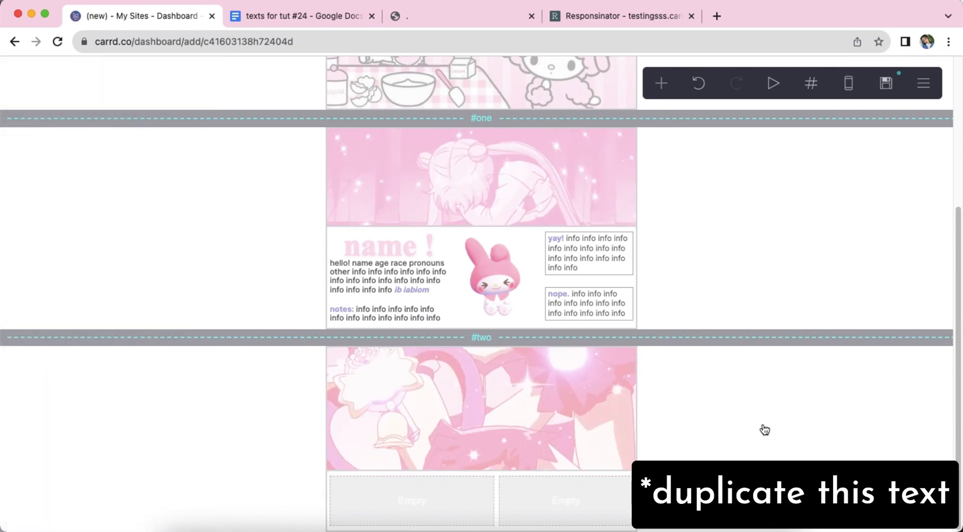
- Duplicate the "name !" heading into the new container's left column and change its text to "dni if. . ."
{"action": "left_click", "coordinate": [393, 246]}
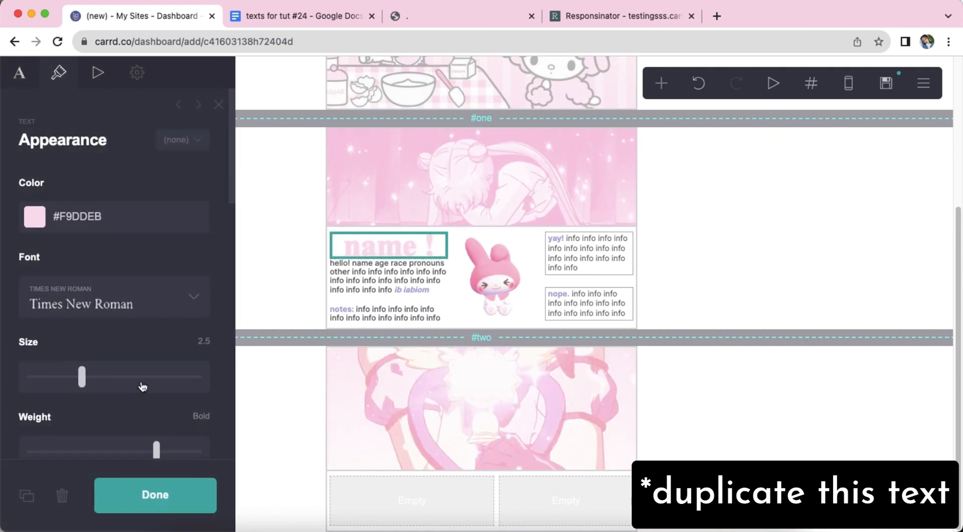
{"action": "left_click", "coordinate": [21, 496]}
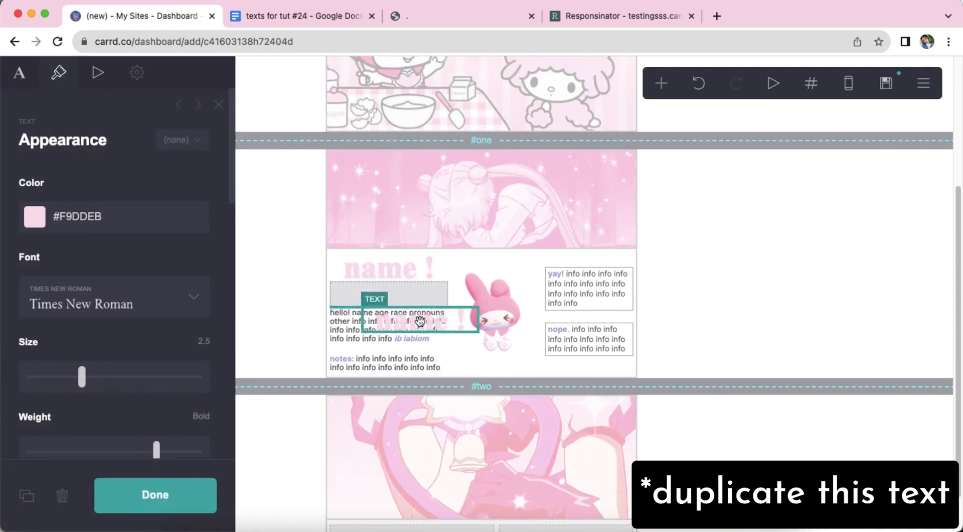
{"action": "left_click_drag", "start_coordinate": [420, 321], "coordinate": [404, 430]}
{"action": "left_click_drag", "start_coordinate": [385, 524], "coordinate": [387, 522]}
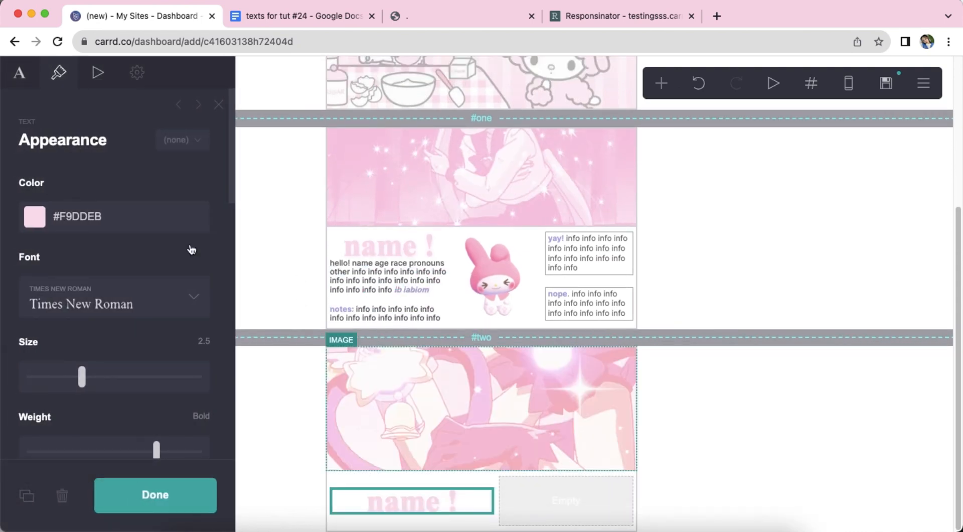
{"action": "left_click", "coordinate": [30, 81]}
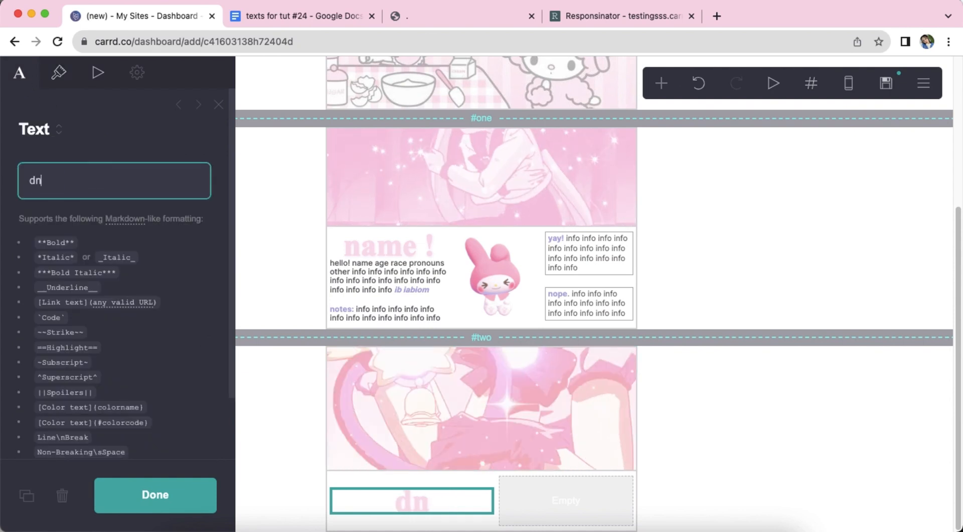
- Set the "dni if. . ." heading's size to 1.875 and align it left
{"action": "left_click", "coordinate": [57, 74]}
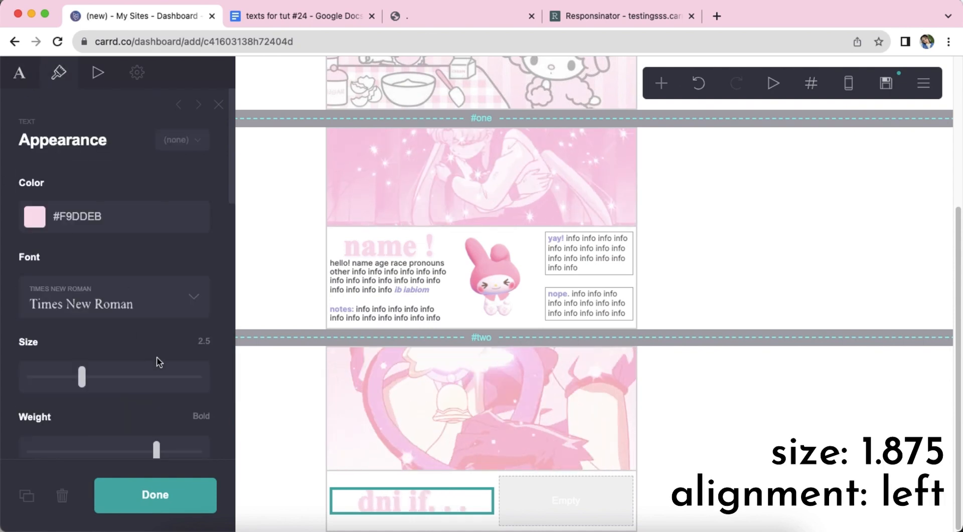
{"action": "scroll", "coordinate": [118, 338], "scroll_direction": "down", "scroll_amount": 5}
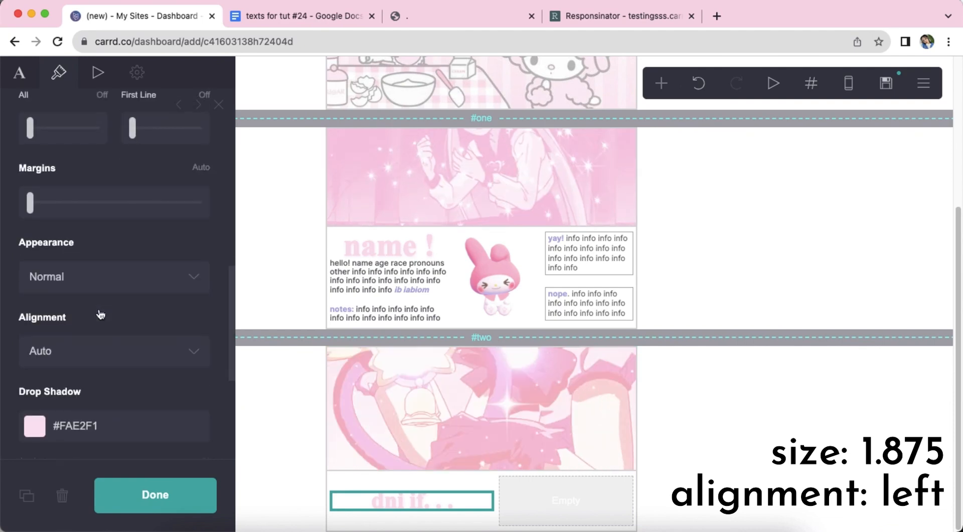
{"action": "left_click", "coordinate": [95, 331]}
{"action": "left_click", "coordinate": [95, 346]}
{"action": "scroll", "coordinate": [125, 301], "scroll_direction": "down", "scroll_amount": 4}
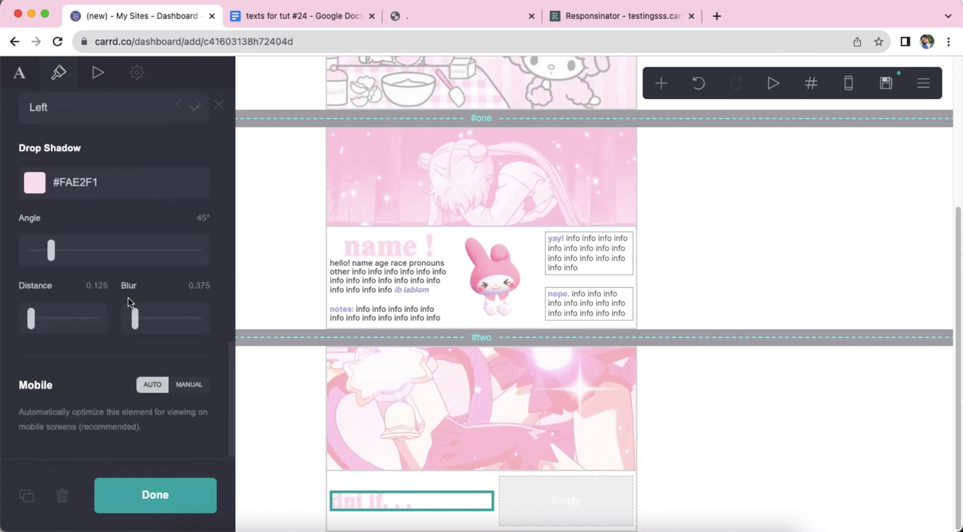
{"action": "scroll", "coordinate": [130, 298], "scroll_direction": "up", "scroll_amount": 15}
{"action": "left_click", "coordinate": [719, 435]}
- Duplicate the "hello! name age race pronouns" paragraph and place the copy under the "dni if. . ." heading
{"action": "left_click", "coordinate": [386, 292]}
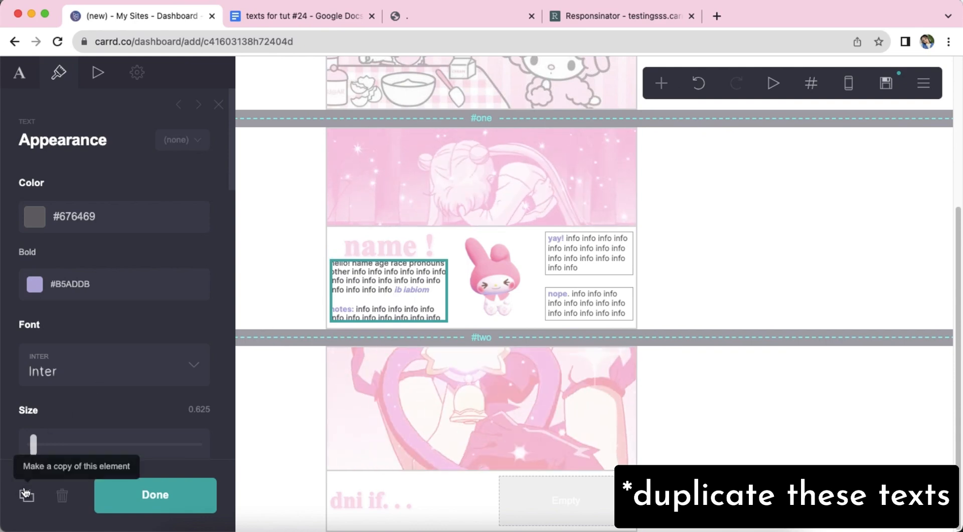
{"action": "left_click", "coordinate": [27, 491]}
{"action": "left_click_drag", "start_coordinate": [401, 306], "coordinate": [381, 517]}
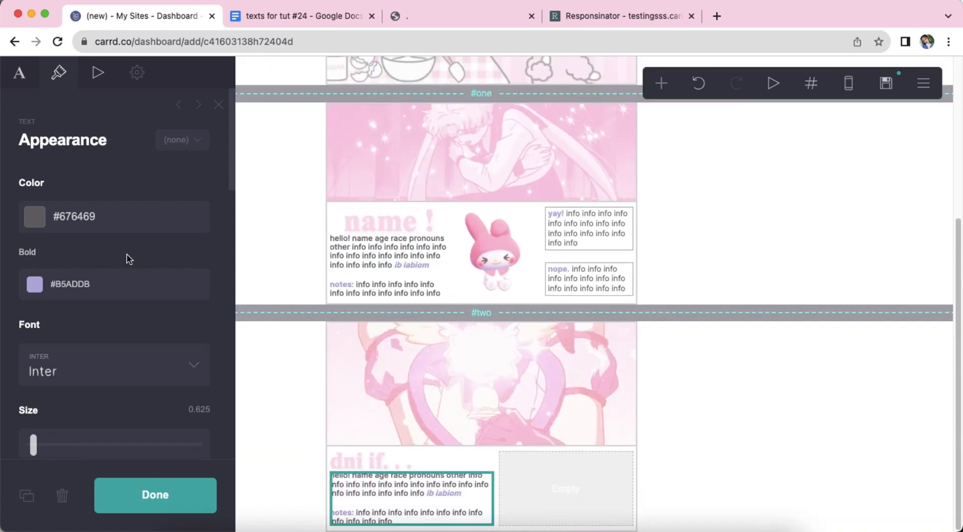
- Replace the copied paragraph's text with repeated "info" filler words
{"action": "left_click", "coordinate": [27, 76]}
{"action": "left_click_drag", "start_coordinate": [184, 300], "coordinate": [25, 175]}
{"action": "type", "text": "info info info info info info info info info info info info info info info info"}
{"action": "type", "text": "info info info info info info info info info info info info info info info info"}
{"action": "type", "text": "info"}
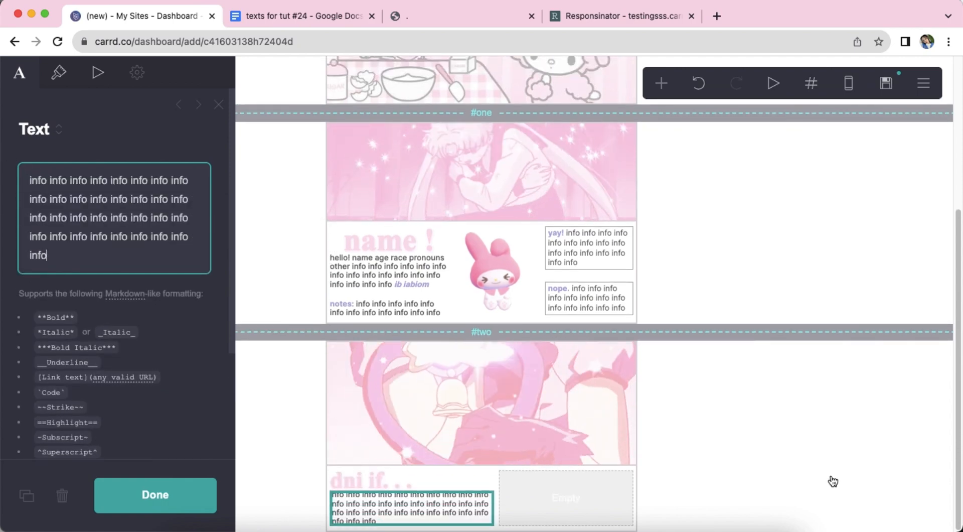
{"action": "left_click", "coordinate": [833, 481]}
- Add a divider below the "info" filler paragraph and make it transparent with color #ADADAD00
{"action": "left_click", "coordinate": [444, 501]}
{"action": "left_click", "coordinate": [661, 84]}
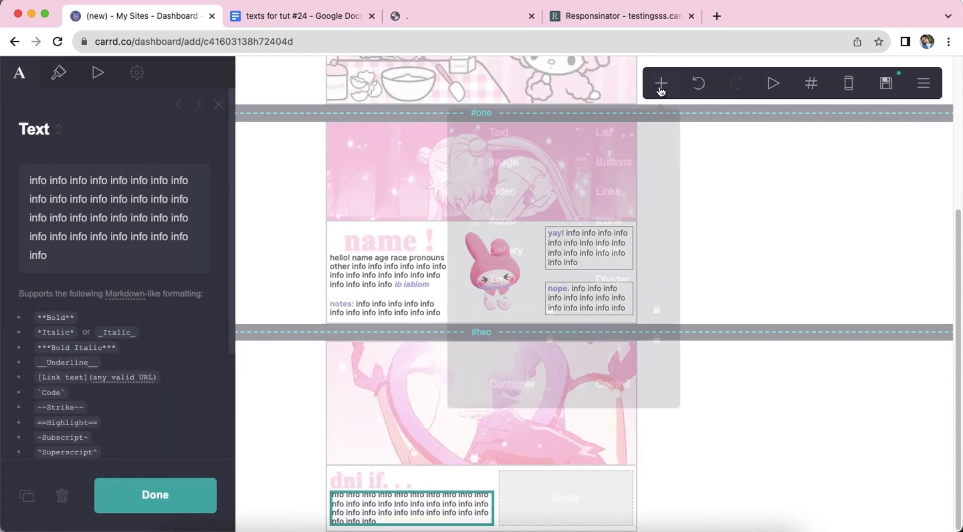
{"action": "left_click", "coordinate": [633, 281]}
{"action": "scroll", "coordinate": [141, 271], "scroll_direction": "down", "scroll_amount": 3}
{"action": "left_click", "coordinate": [101, 243]}
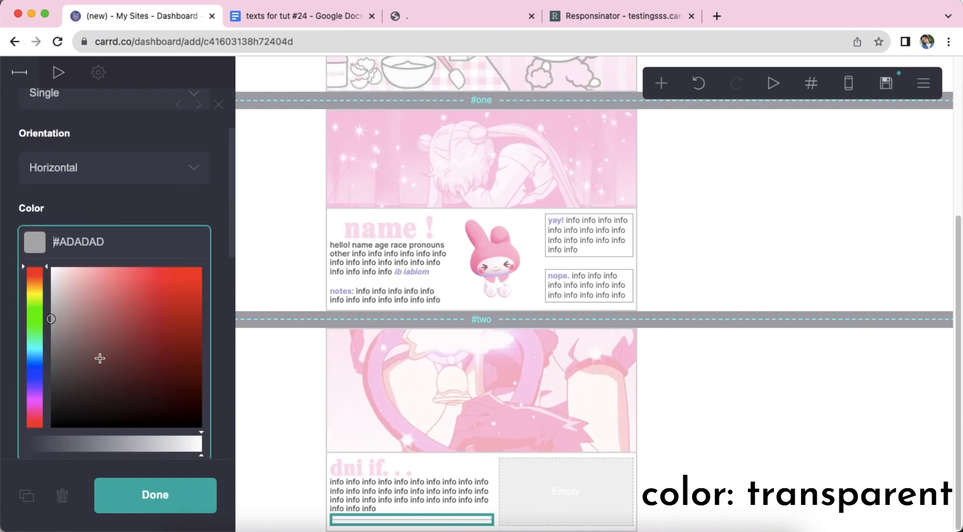
{"action": "scroll", "coordinate": [95, 361], "scroll_direction": "down", "scroll_amount": 2}
{"action": "type", "text": "00"}
{"action": "key", "text": "Return"}
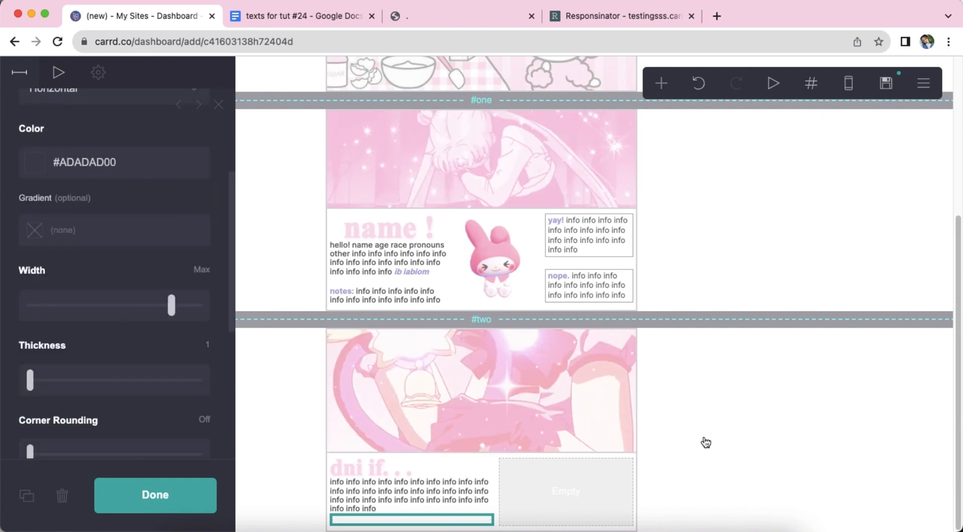
- Duplicate the "dni if. . ." heading, move the copy below the divider, and change its text to "byf !"
{"action": "left_click", "coordinate": [372, 472]}
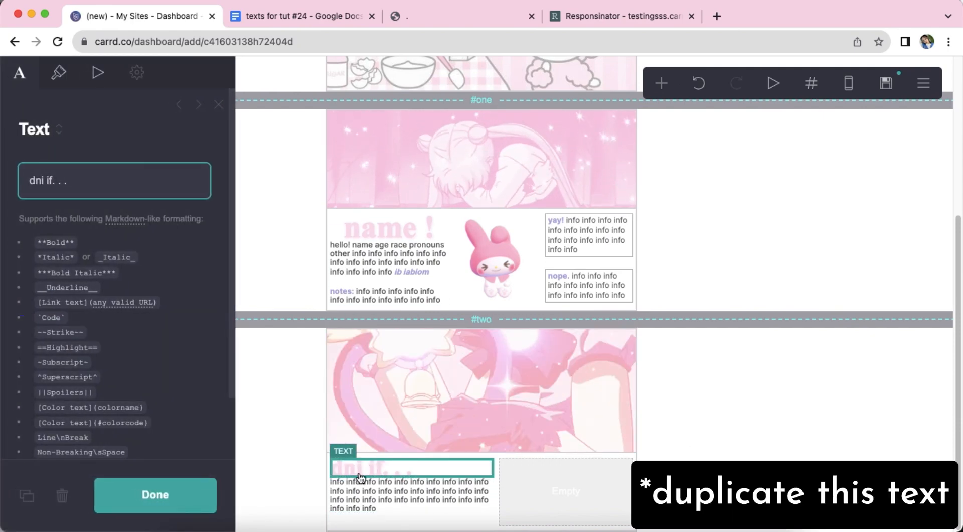
{"action": "left_click", "coordinate": [22, 498]}
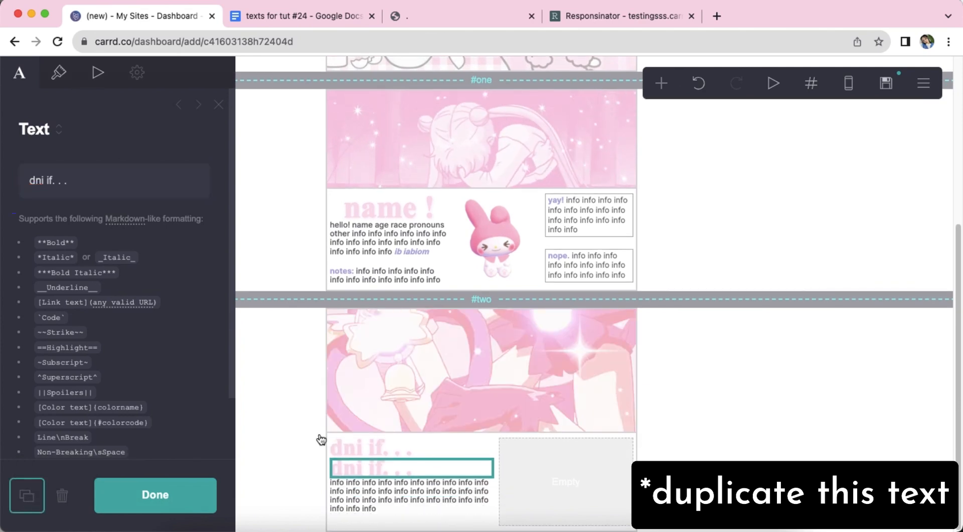
{"action": "left_click_drag", "start_coordinate": [391, 520], "coordinate": [393, 521]}
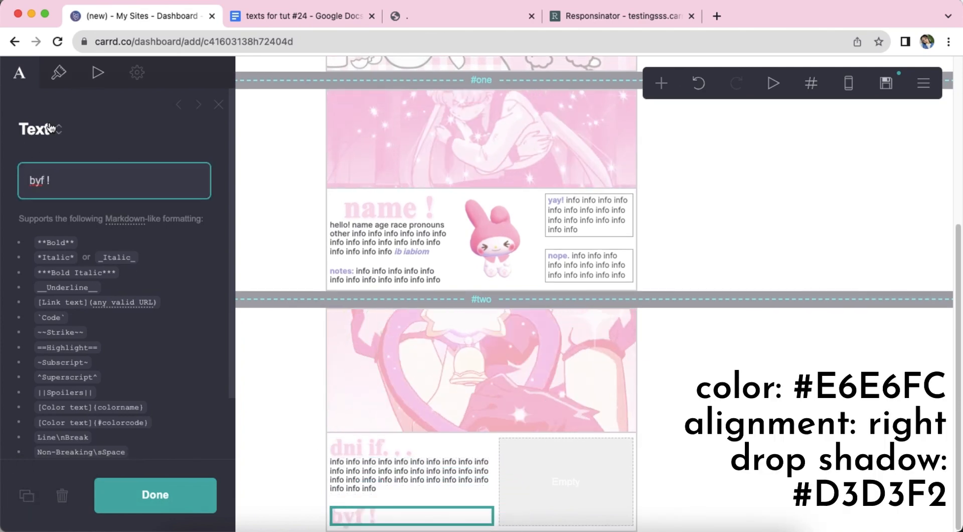
- Set the "byf !" heading's color to #E6E6FC and its alignment to right
{"action": "left_click", "coordinate": [59, 72]}
{"action": "left_click", "coordinate": [142, 215]}
{"action": "type", "text": "#E6E6"}
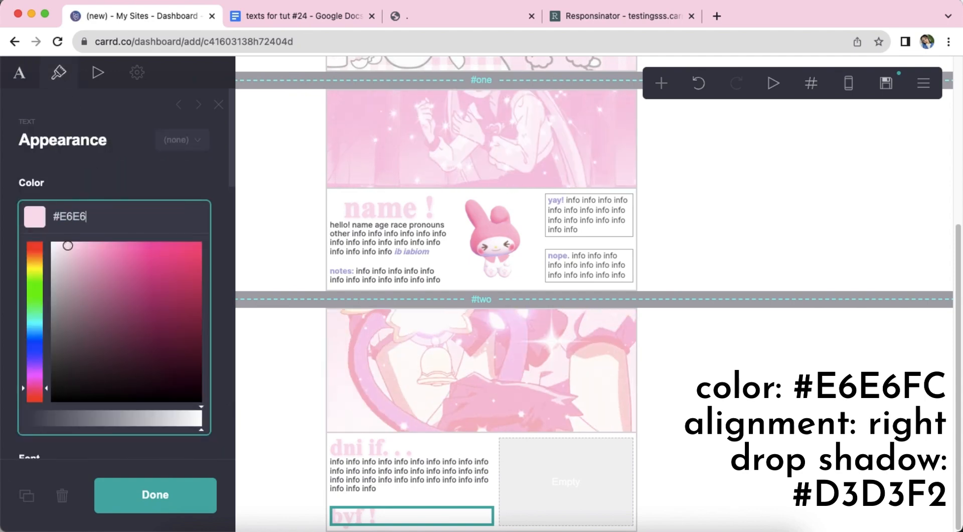
{"action": "type", "text": "FC"}
{"action": "key", "text": "Return"}
{"action": "scroll", "coordinate": [105, 251], "scroll_direction": "down", "scroll_amount": 10}
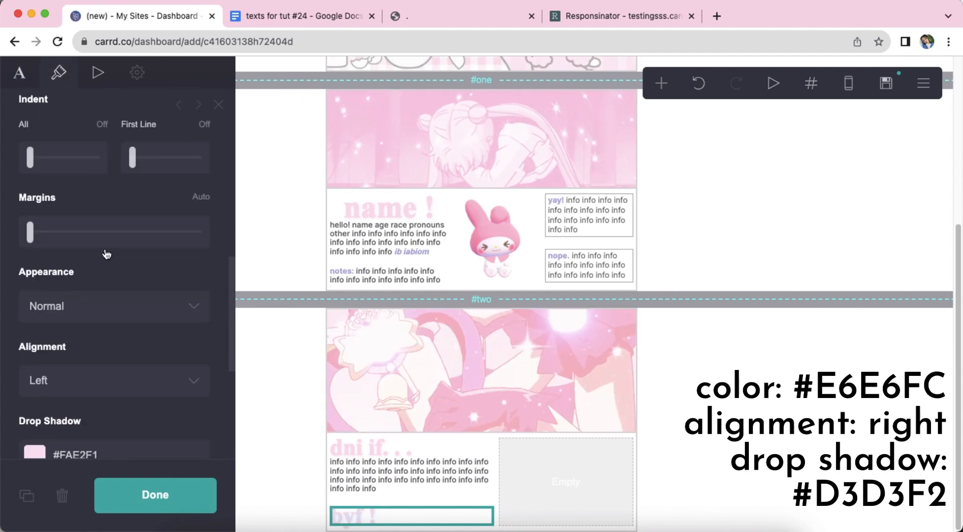
{"action": "scroll", "coordinate": [106, 253], "scroll_direction": "down", "scroll_amount": 3}
{"action": "left_click", "coordinate": [91, 296]}
{"action": "left_click", "coordinate": [93, 324]}
- Set the "byf !" heading's drop shadow color to #D3D3F2
{"action": "scroll", "coordinate": [145, 301], "scroll_direction": "down", "scroll_amount": 2}
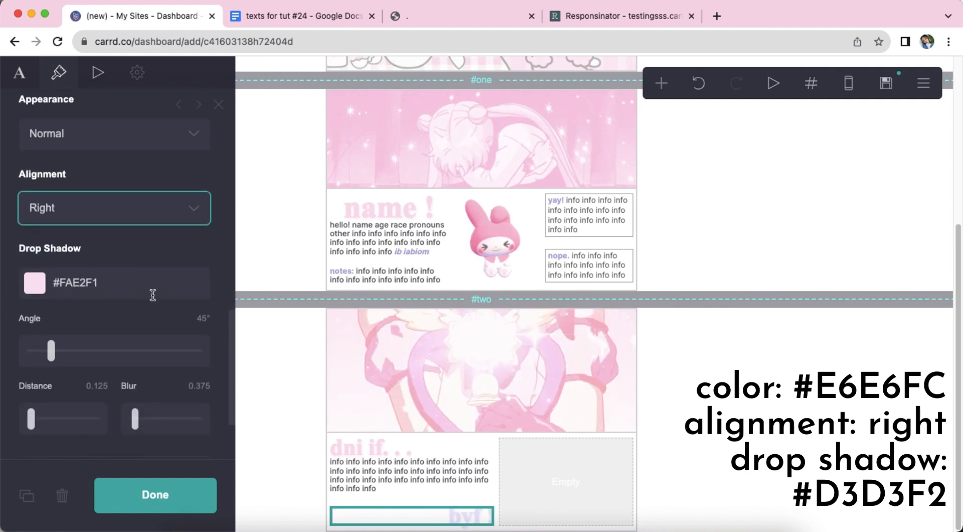
{"action": "double_click", "coordinate": [153, 295]}
{"action": "type", "text": "#D3D3F2"}
{"action": "key", "text": "Return"}
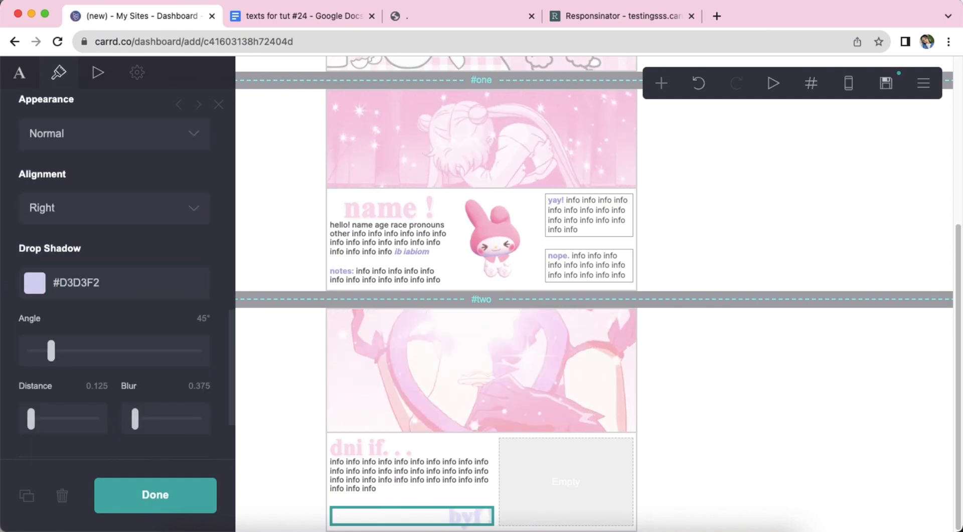
{"action": "scroll", "coordinate": [144, 295], "scroll_direction": "down", "scroll_amount": 2}
{"action": "scroll", "coordinate": [149, 298], "scroll_direction": "up", "scroll_amount": 10}
{"action": "left_click", "coordinate": [754, 453]}
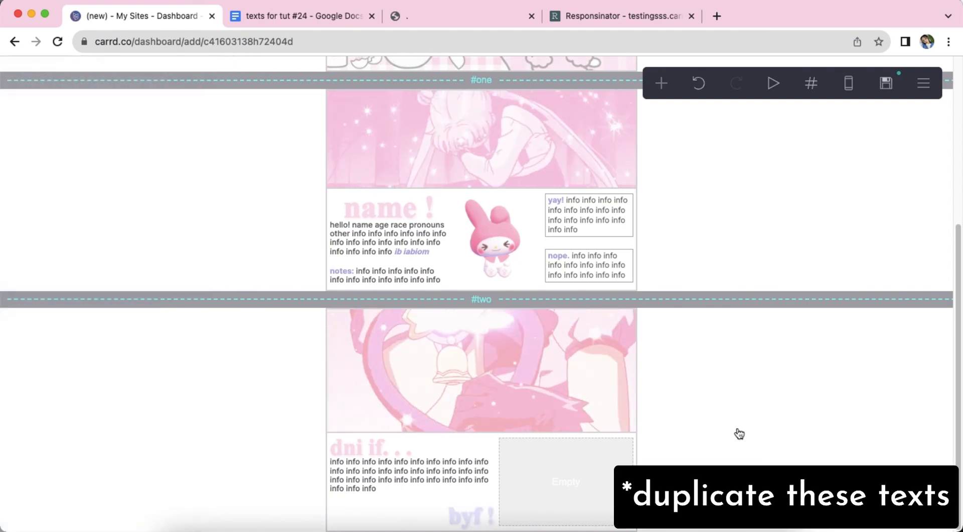
- Place a duplicate of the "info" filler paragraph below the "byf !" heading and extend it with more repeated "info" words
{"action": "left_click", "coordinate": [451, 467]}
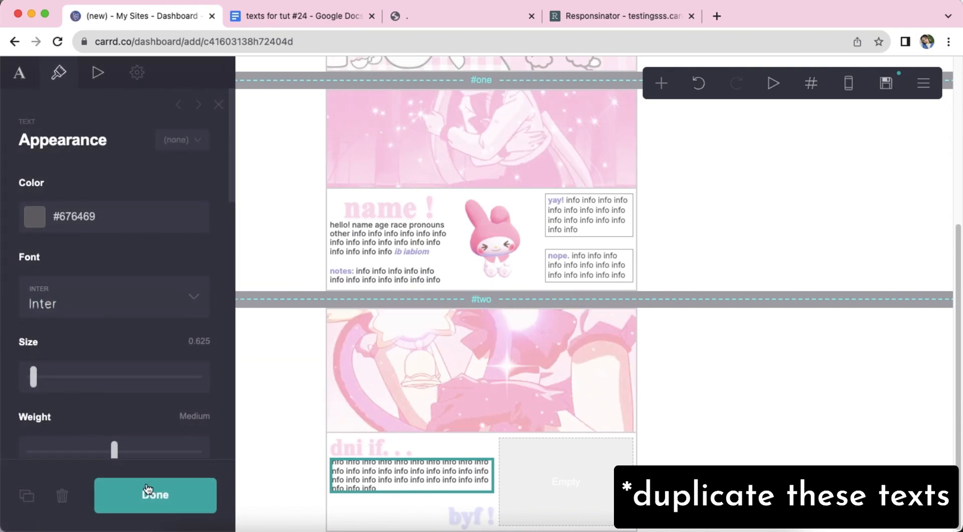
{"action": "left_click", "coordinate": [25, 495]}
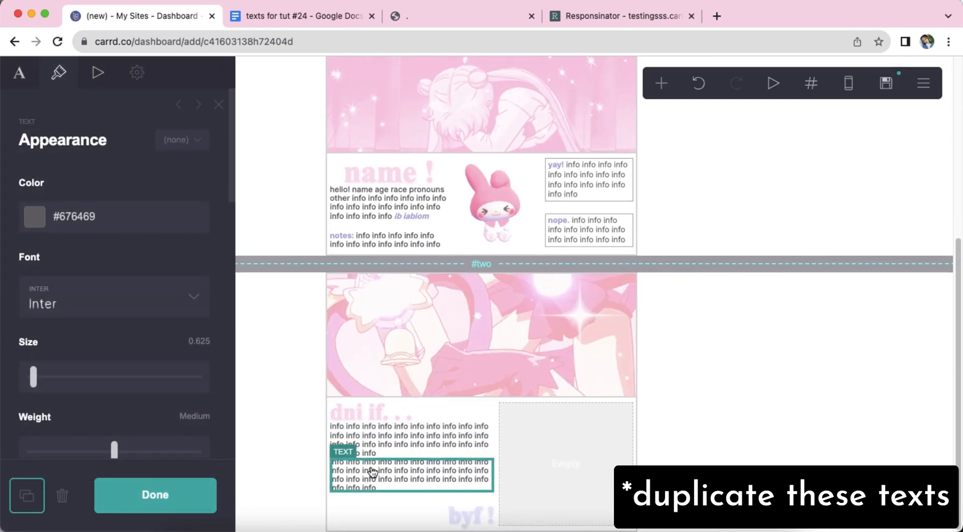
{"action": "left_click", "coordinate": [21, 73]}
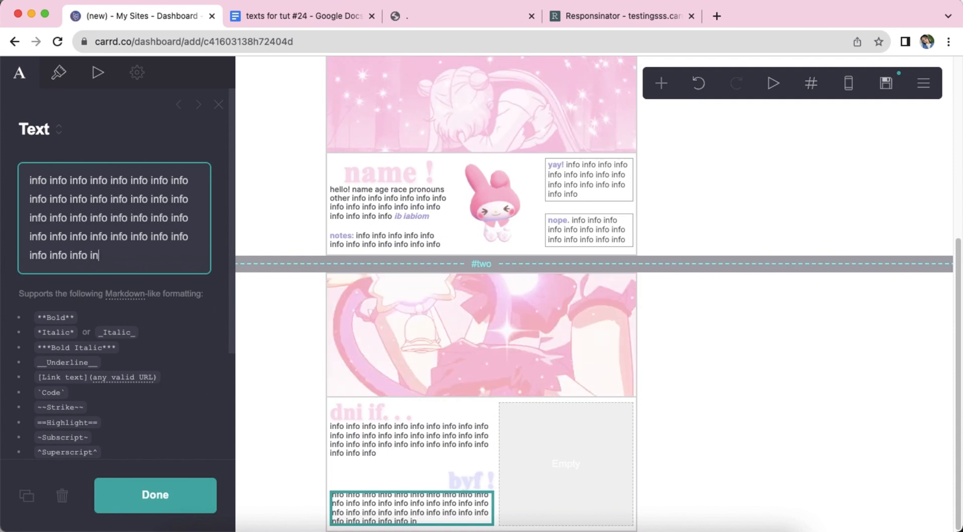
{"action": "left_click", "coordinate": [718, 420]}
- Add an image in the empty column of section two, uploading "Hello kitty sanrio icon.jpeg" with the crop expanded to the full picture
{"action": "left_click", "coordinate": [661, 83]}
{"action": "left_click", "coordinate": [515, 164]}
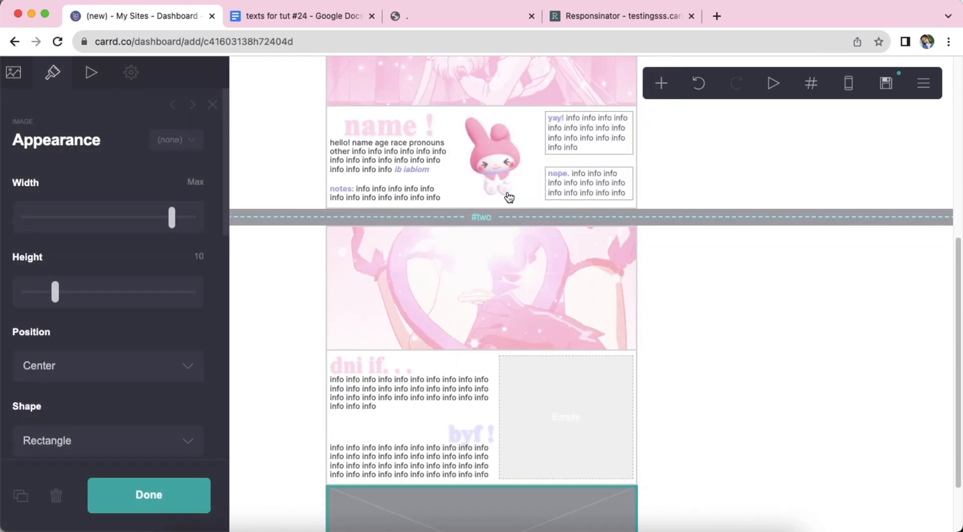
{"action": "scroll", "coordinate": [532, 381], "scroll_direction": "up", "scroll_amount": 2}
{"action": "left_click", "coordinate": [19, 73]}
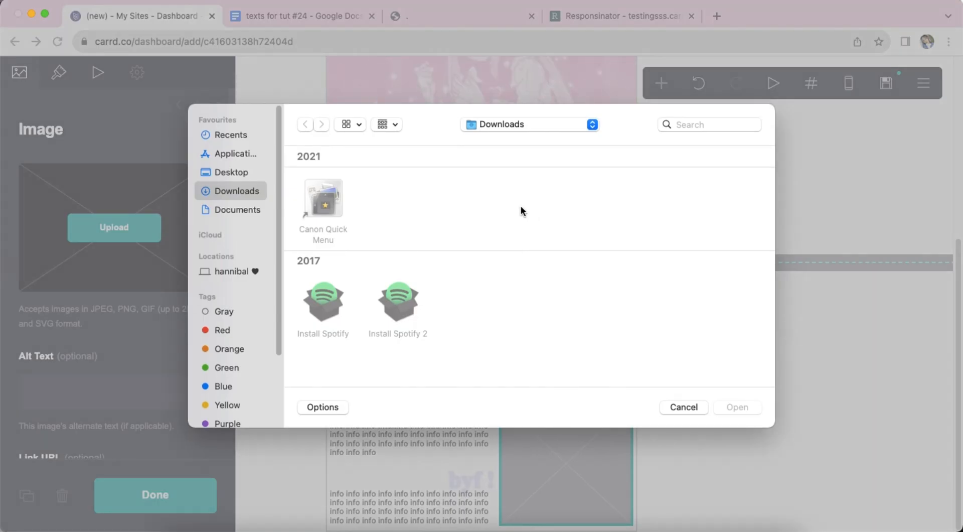
{"action": "left_click", "coordinate": [726, 158]}
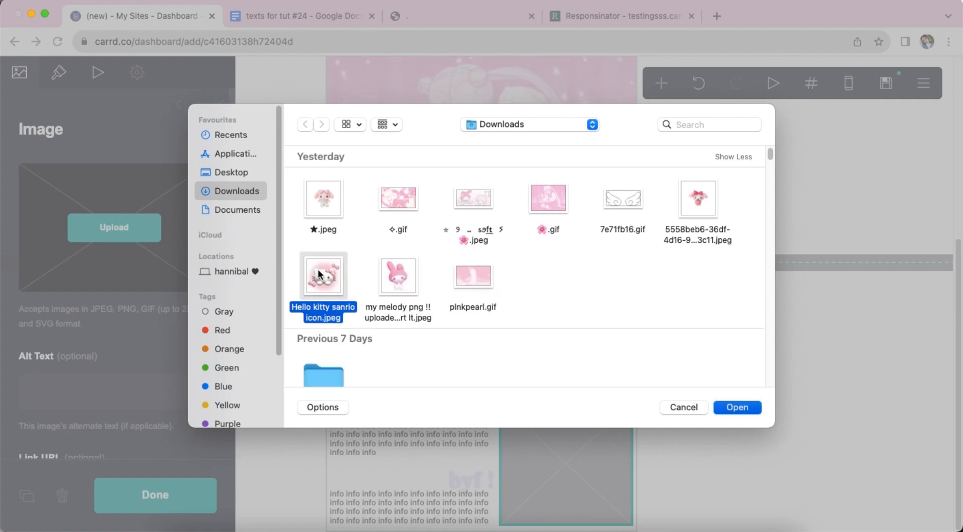
{"action": "double_click", "coordinate": [319, 274]}
{"action": "left_click_drag", "start_coordinate": [462, 259], "coordinate": [395, 184]}
{"action": "left_click_drag", "start_coordinate": [517, 354], "coordinate": [670, 507]}
{"action": "left_click", "coordinate": [912, 76]}
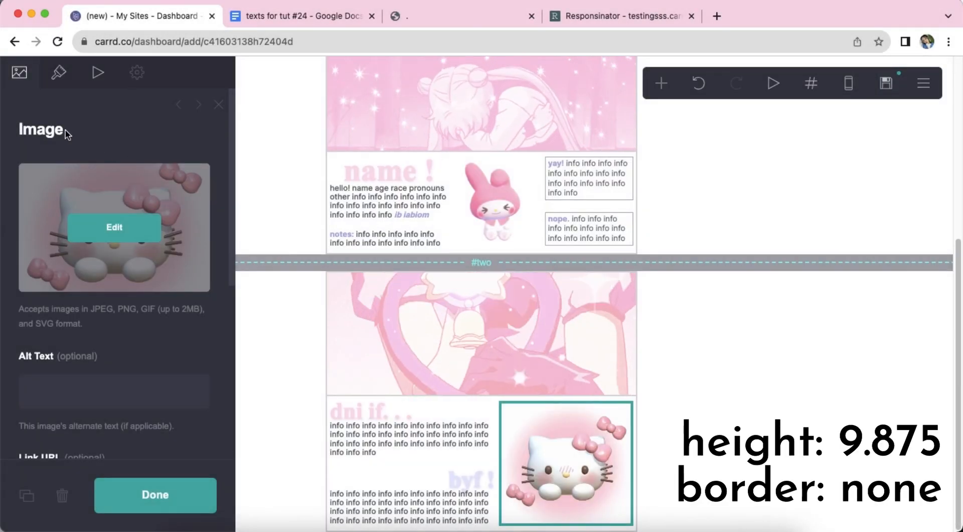
- Set the Hello Kitty image's height to 9.875 and remove its border color
{"action": "left_click", "coordinate": [53, 81]}
{"action": "type", "text": "9"}
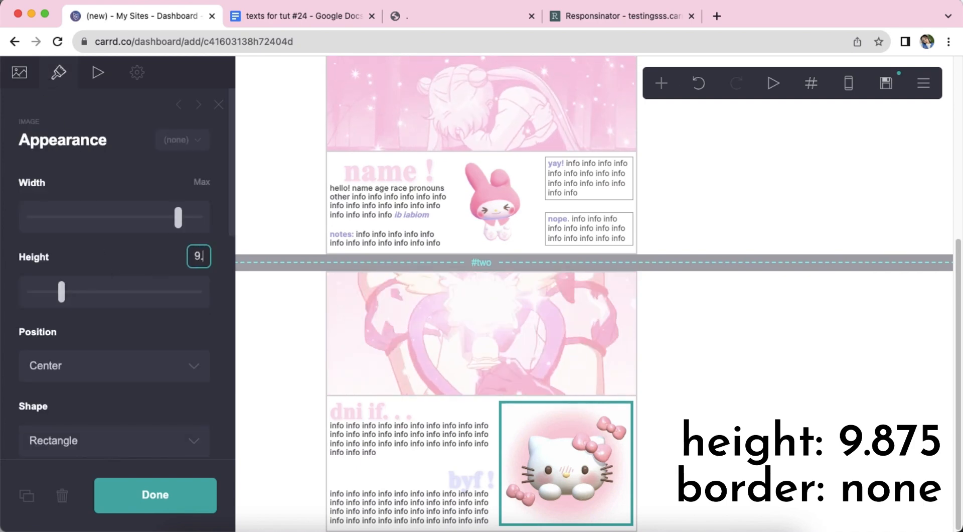
{"action": "type", "text": ".875"}
{"action": "key", "text": "Return"}
{"action": "scroll", "coordinate": [123, 276], "scroll_direction": "down", "scroll_amount": 5}
{"action": "left_click", "coordinate": [138, 301]}
{"action": "key", "text": "BackSpace"}
{"action": "key", "text": "Return"}
{"action": "scroll", "coordinate": [139, 300], "scroll_direction": "up", "scroll_amount": 6}
{"action": "left_click", "coordinate": [789, 424]}
{"action": "left_click", "coordinate": [788, 424]}
{"action": "left_click", "coordinate": [849, 84]}
{"action": "left_click", "coordinate": [849, 84]}
- Add a section break control at the end of the page and name it "three"
{"action": "scroll", "coordinate": [740, 408], "scroll_direction": "down", "scroll_amount": 5}
{"action": "left_click", "coordinate": [662, 83]}
{"action": "left_click", "coordinate": [636, 397]}
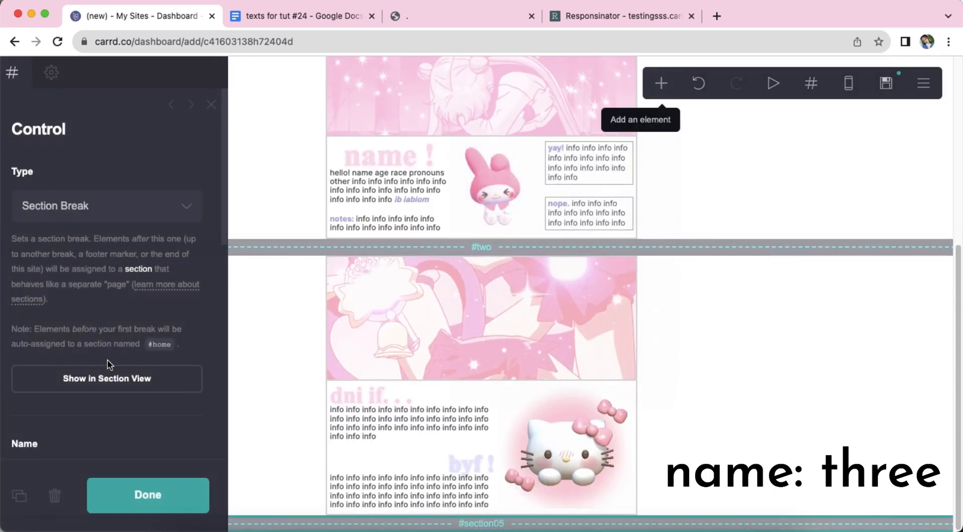
{"action": "scroll", "coordinate": [140, 355], "scroll_direction": "down", "scroll_amount": 4}
{"action": "double_click", "coordinate": [134, 269]}
{"action": "type", "text": "thr"}
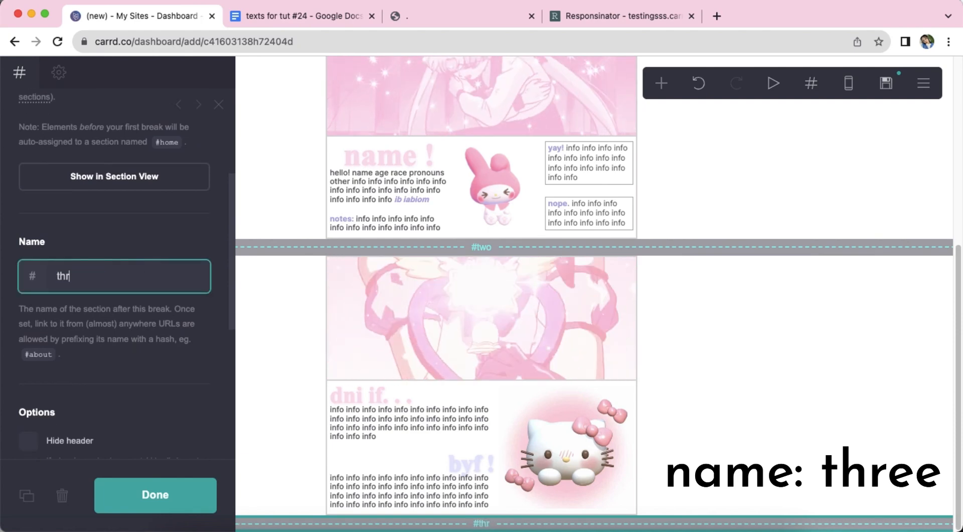
{"action": "type", "text": "ee"}
{"action": "key", "text": "Return"}
{"action": "double_click", "coordinate": [114, 280]}
{"action": "key", "text": "Return"}
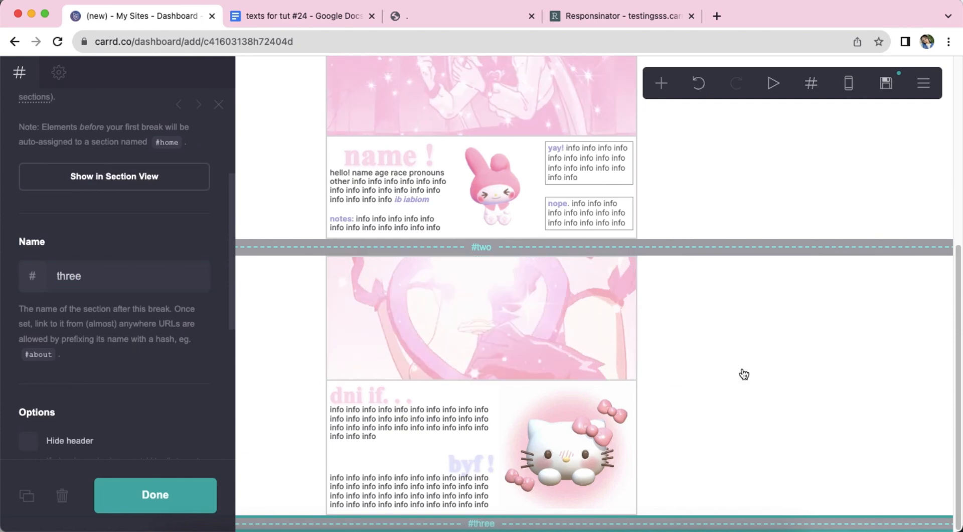
{"action": "left_click", "coordinate": [744, 375]}
- Add an image under the #three section break and upload "pinkpearl.gif" to it
{"action": "left_click", "coordinate": [661, 83]}
{"action": "left_click", "coordinate": [531, 166]}
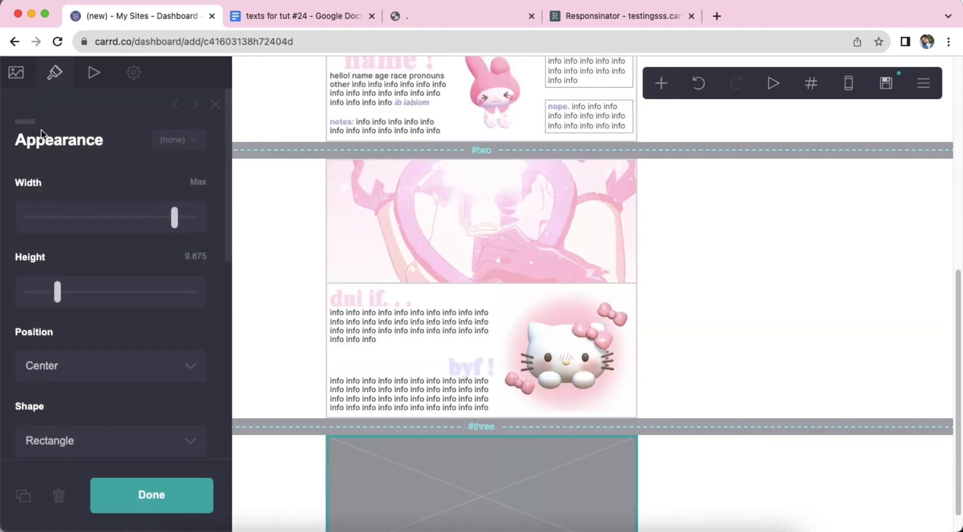
{"action": "left_click", "coordinate": [16, 72]}
{"action": "left_click", "coordinate": [107, 226]}
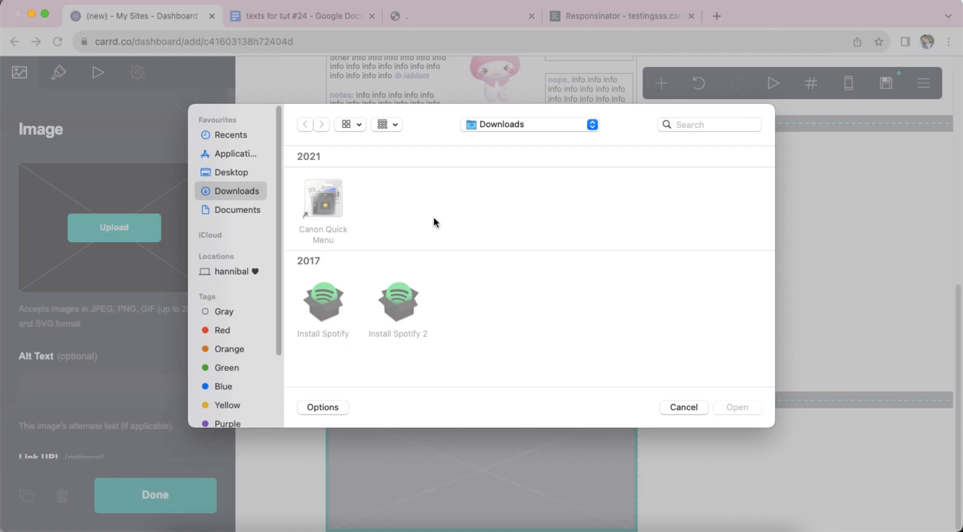
{"action": "left_click", "coordinate": [730, 157]}
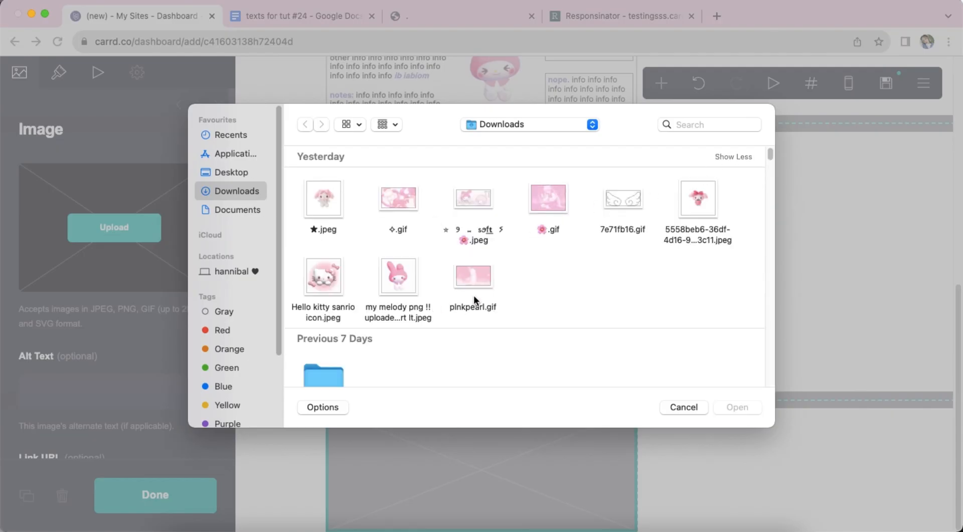
{"action": "double_click", "coordinate": [474, 296]}
- Set the #three banner image's height to 10 and its border color to #D9D6DA
{"action": "left_click", "coordinate": [58, 73]}
{"action": "left_click", "coordinate": [210, 255]}
{"action": "type", "text": "10"}
{"action": "key", "text": "Return"}
{"action": "scroll", "coordinate": [140, 276], "scroll_direction": "down", "scroll_amount": 5}
{"action": "scroll", "coordinate": [140, 277], "scroll_direction": "down", "scroll_amount": 1}
{"action": "left_click", "coordinate": [142, 285]}
{"action": "type", "text": "#D9D6"}
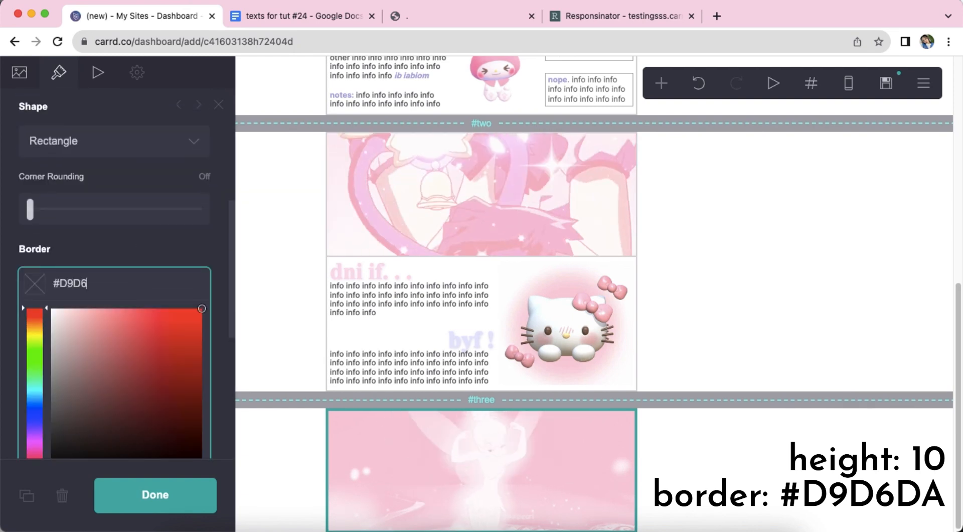
{"action": "type", "text": "DA"}
{"action": "key", "text": "Return"}
{"action": "scroll", "coordinate": [146, 299], "scroll_direction": "up", "scroll_amount": 6}
{"action": "left_click", "coordinate": [758, 467]}
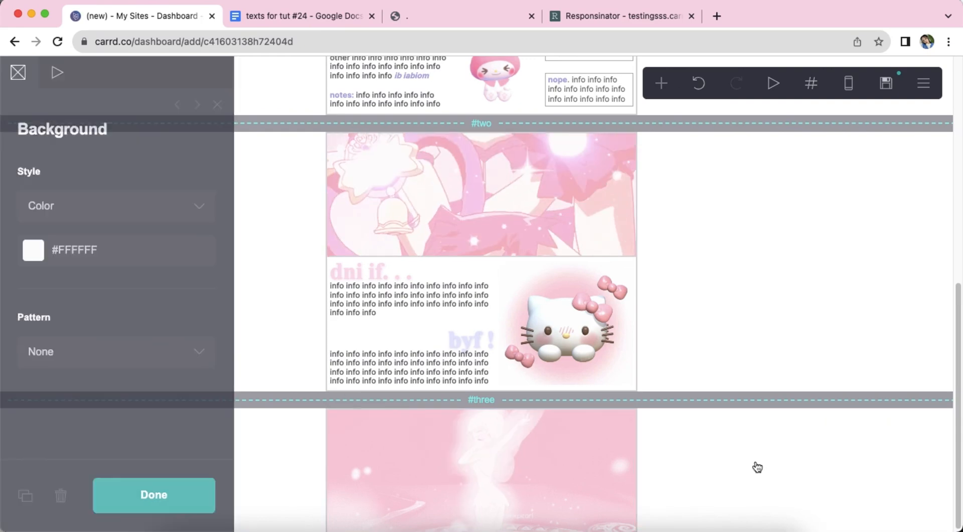
- Add a container below the #three banner image and divide it into three columns
{"action": "left_click", "coordinate": [661, 83]}
{"action": "left_click", "coordinate": [517, 384]}
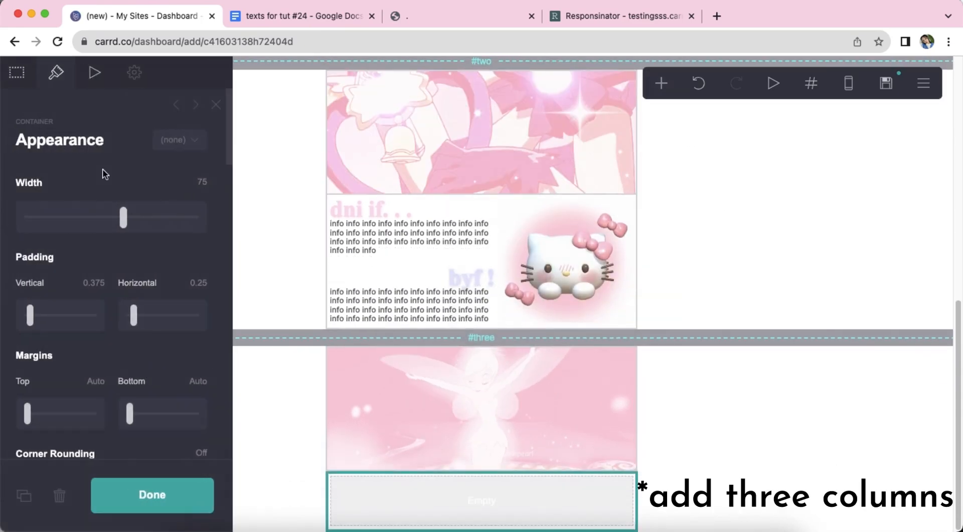
{"action": "left_click", "coordinate": [17, 72]}
{"action": "left_click", "coordinate": [88, 208]}
{"action": "left_click", "coordinate": [86, 221]}
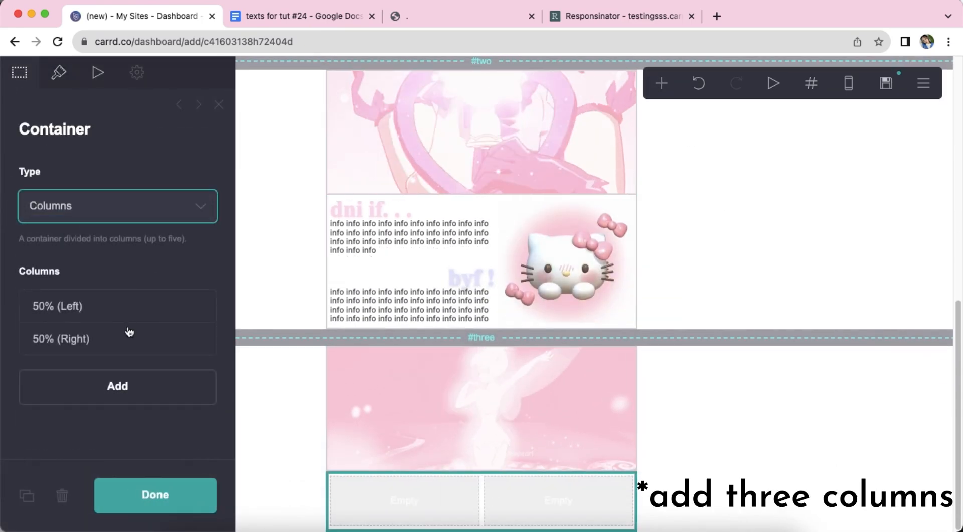
{"action": "left_click", "coordinate": [117, 386]}
- Set the three-column container's vertical padding to 0.25
{"action": "left_click", "coordinate": [58, 72]}
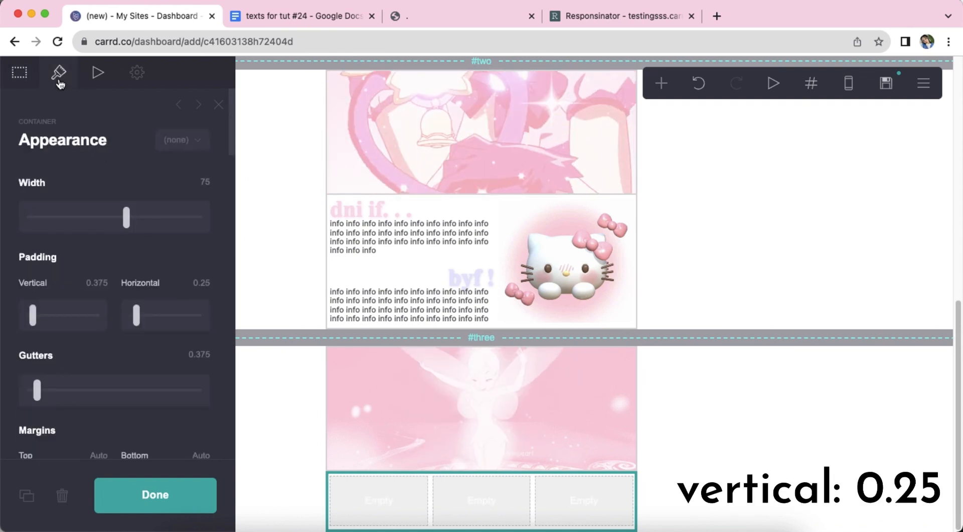
{"action": "left_click", "coordinate": [97, 282]}
{"action": "type", "text": "0.25"}
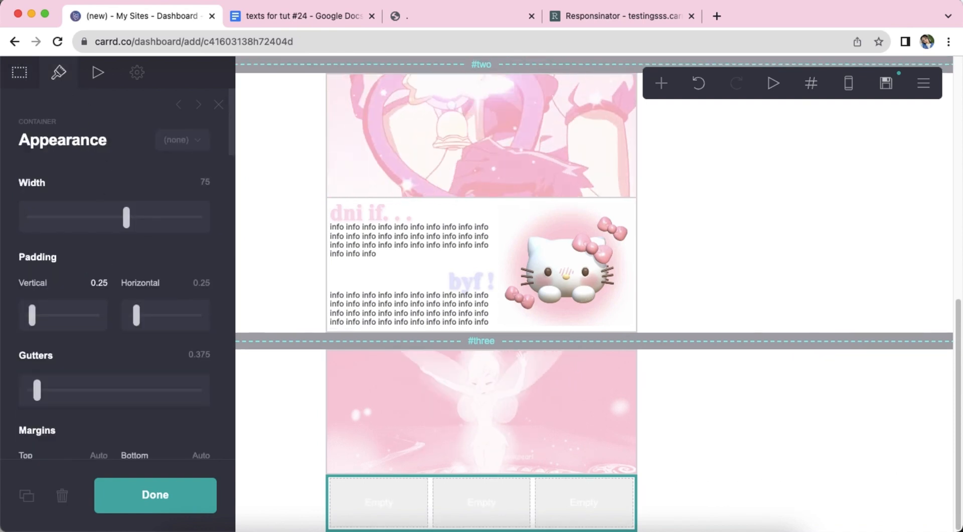
{"action": "left_click", "coordinate": [794, 430]}
- Add an image in the first column of the three-column container and upload "★.jpeg", accepting the default crop
{"action": "left_click", "coordinate": [661, 83]}
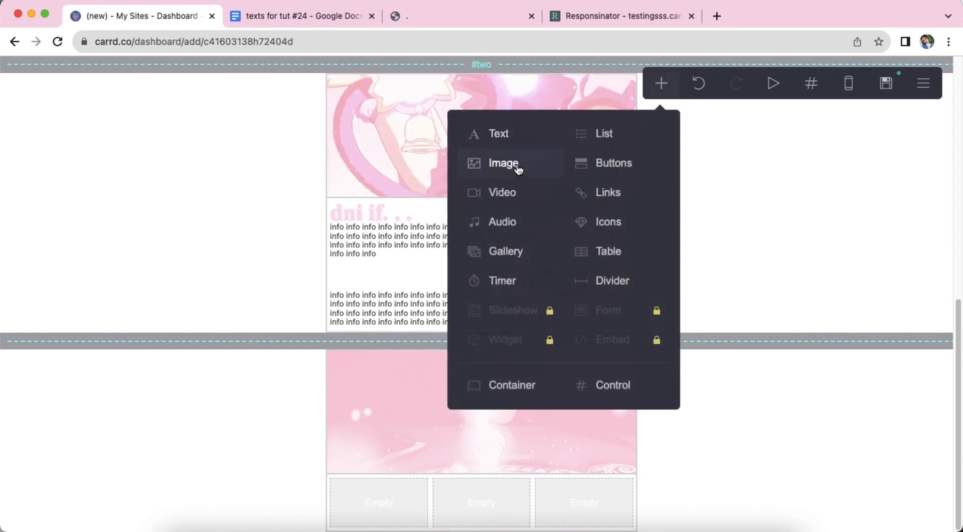
{"action": "left_click", "coordinate": [518, 169]}
{"action": "left_click_drag", "start_coordinate": [433, 432], "coordinate": [385, 376]}
{"action": "left_click", "coordinate": [20, 73]}
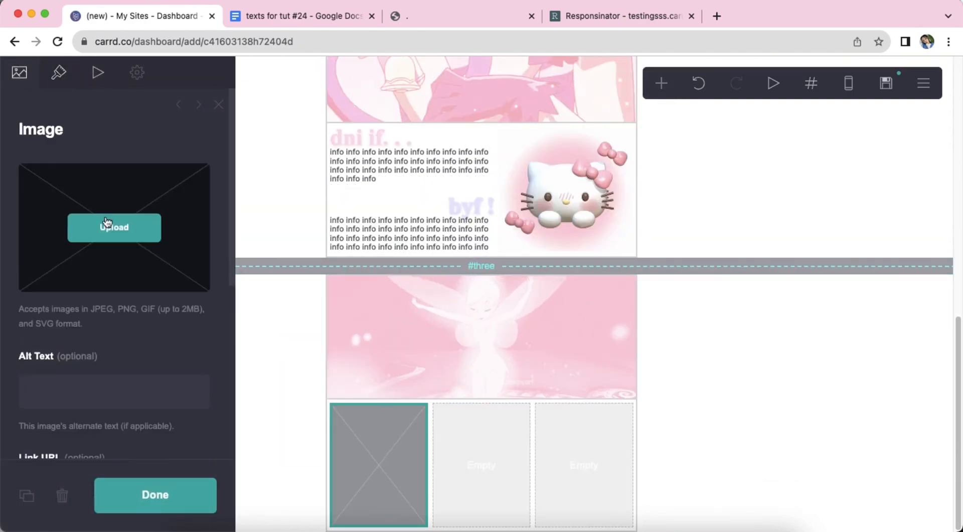
{"action": "left_click", "coordinate": [108, 225]}
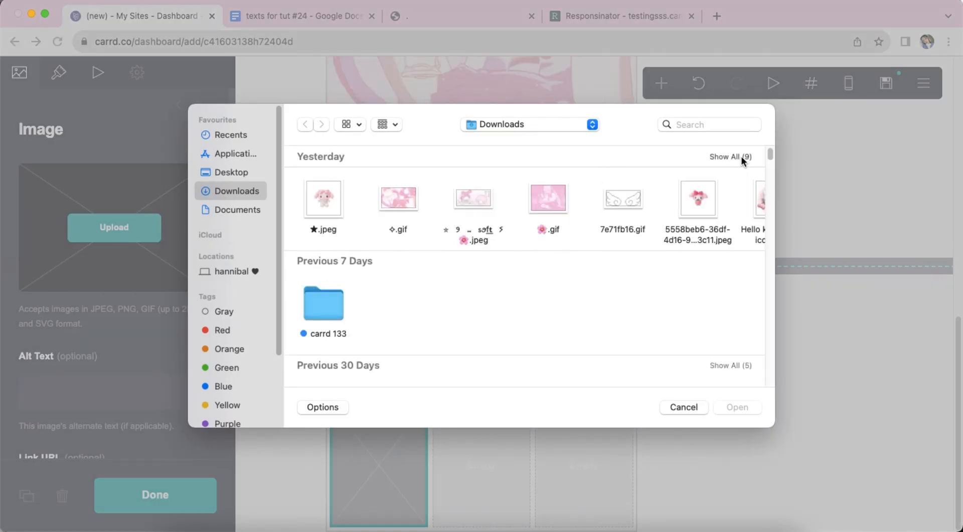
{"action": "left_click", "coordinate": [742, 157]}
{"action": "double_click", "coordinate": [331, 200]}
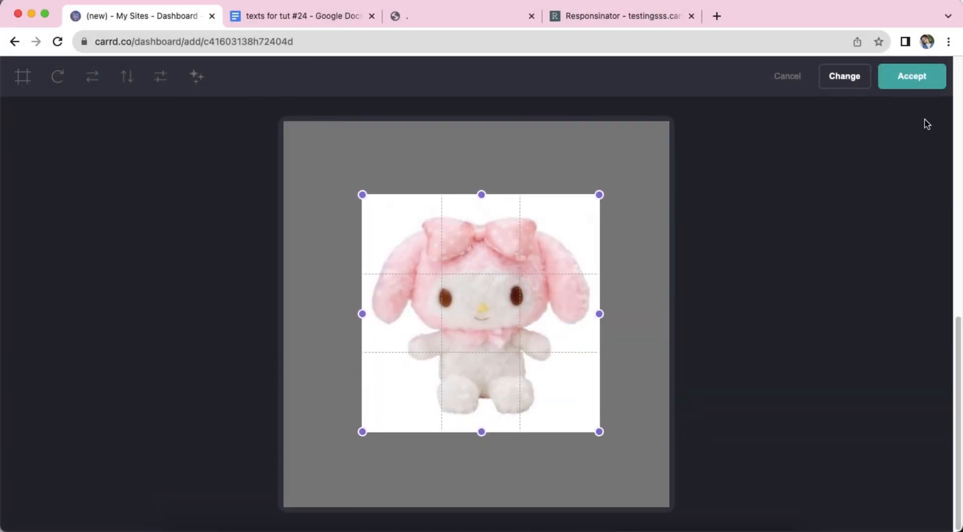
{"action": "left_click", "coordinate": [924, 85]}
- Set the plush image's width to Auto and its scale to 26%, and remove its border color
{"action": "left_click", "coordinate": [59, 80]}
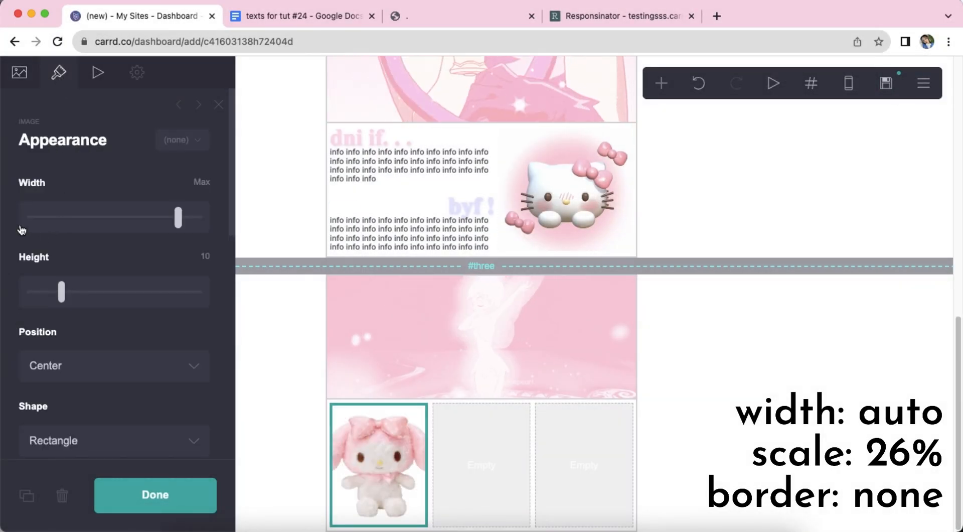
{"action": "left_click_drag", "start_coordinate": [176, 217], "coordinate": [25, 228]}
{"action": "left_click_drag", "start_coordinate": [198, 292], "coordinate": [70, 302]}
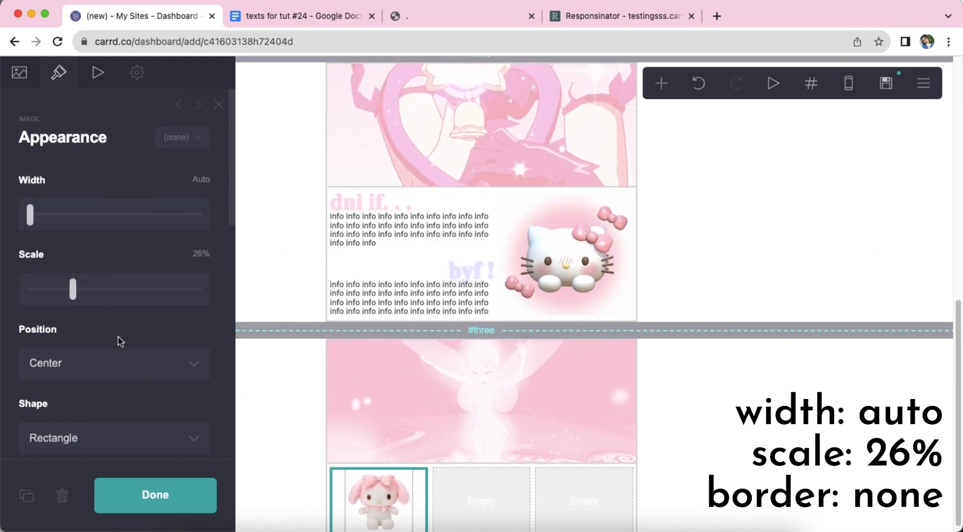
{"action": "scroll", "coordinate": [128, 306], "scroll_direction": "down", "scroll_amount": 6}
{"action": "left_click", "coordinate": [152, 262]}
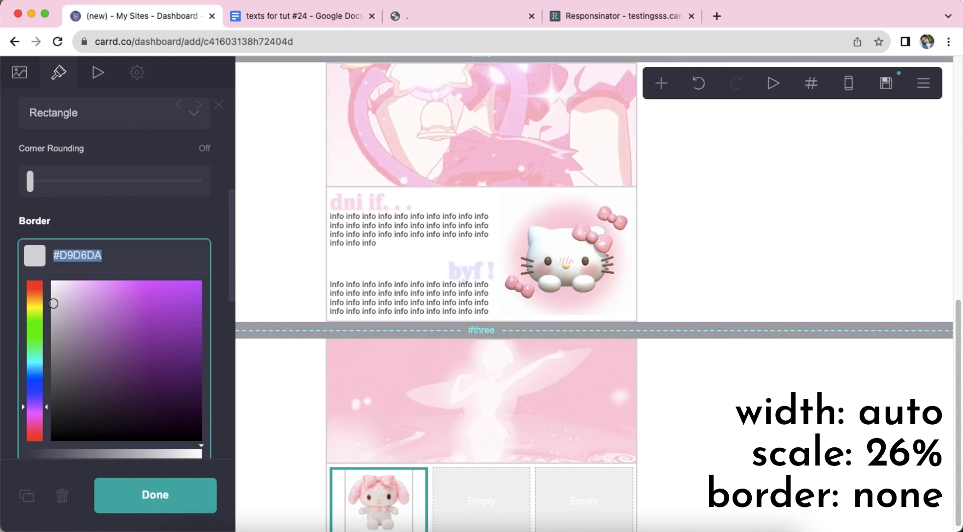
{"action": "key", "text": "BackSpace"}
{"action": "scroll", "coordinate": [155, 260], "scroll_direction": "down", "scroll_amount": 5}
- Switch the plush image's mobile appearance to manual and set its mobile width to 5
{"action": "left_click", "coordinate": [849, 83]}
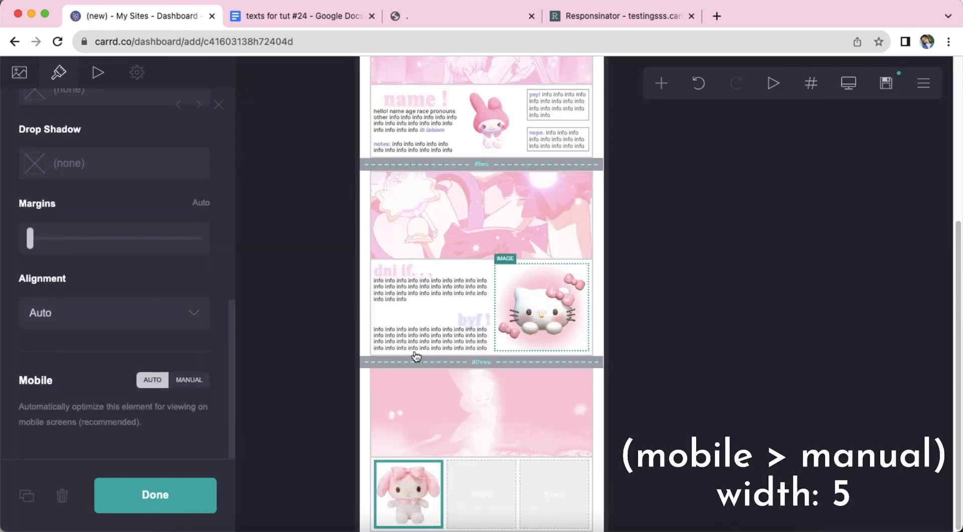
{"action": "left_click", "coordinate": [190, 379]}
{"action": "scroll", "coordinate": [194, 383], "scroll_direction": "down", "scroll_amount": 4}
{"action": "left_click", "coordinate": [208, 255]}
{"action": "type", "text": "5"}
{"action": "key", "text": "Return"}
{"action": "left_click", "coordinate": [849, 83]}
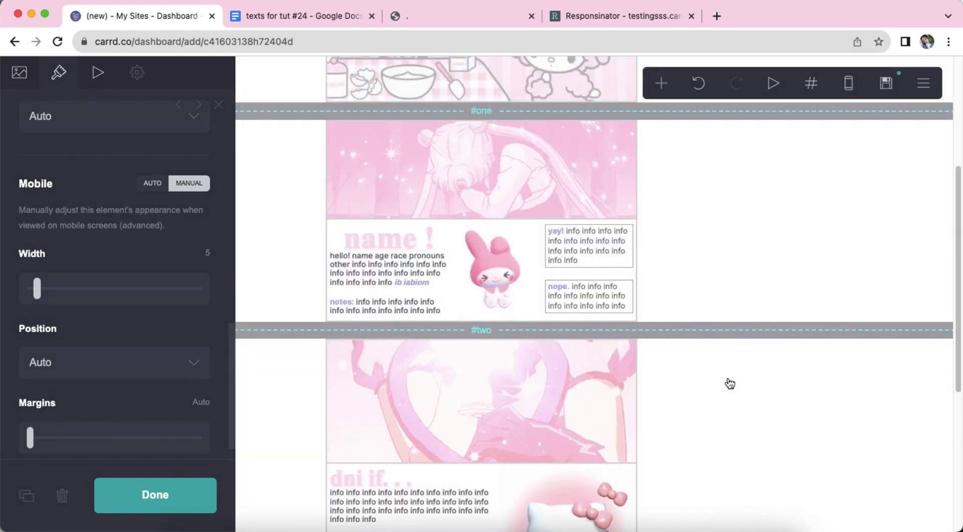
{"action": "scroll", "coordinate": [734, 376], "scroll_direction": "down", "scroll_amount": 6}
{"action": "scroll", "coordinate": [116, 326], "scroll_direction": "up", "scroll_amount": 10}
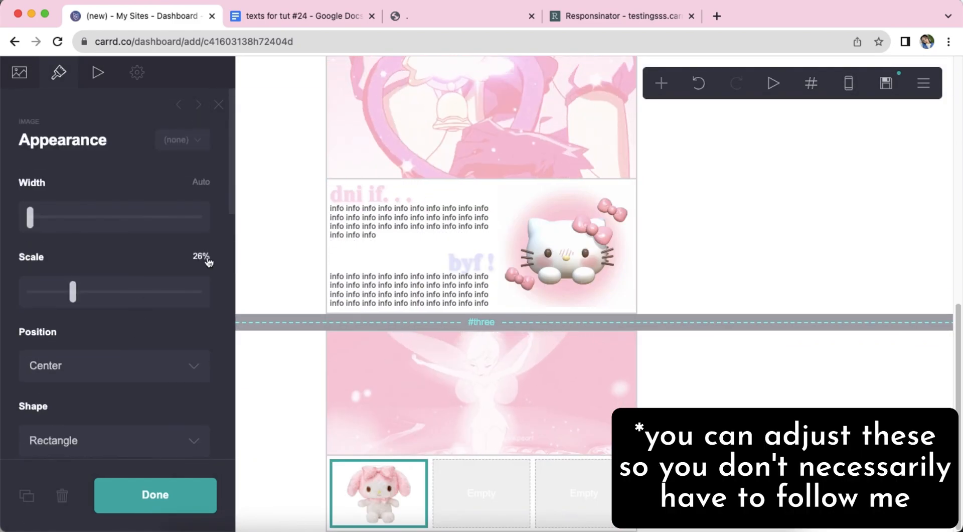
{"action": "scroll", "coordinate": [193, 260], "scroll_direction": "down", "scroll_amount": 10}
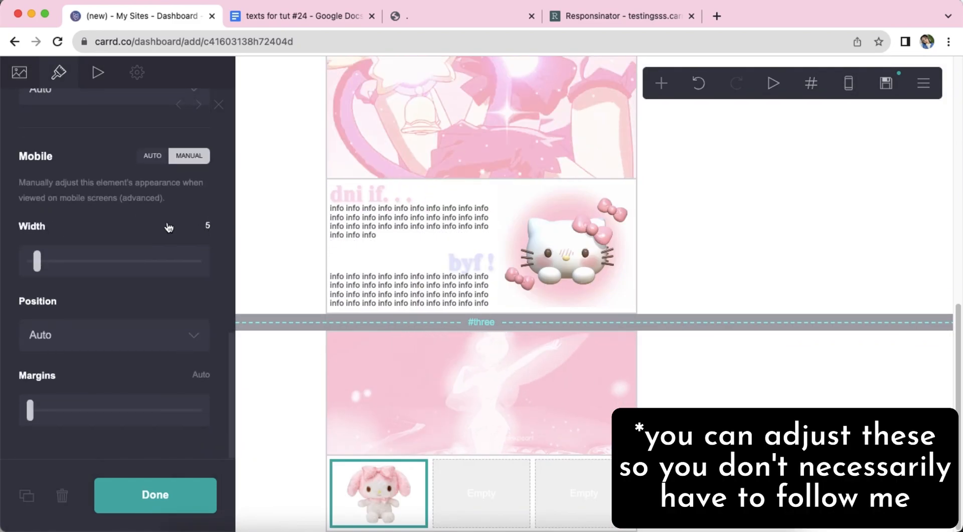
{"action": "scroll", "coordinate": [201, 240], "scroll_direction": "up", "scroll_amount": 10}
{"action": "left_click", "coordinate": [834, 412]}
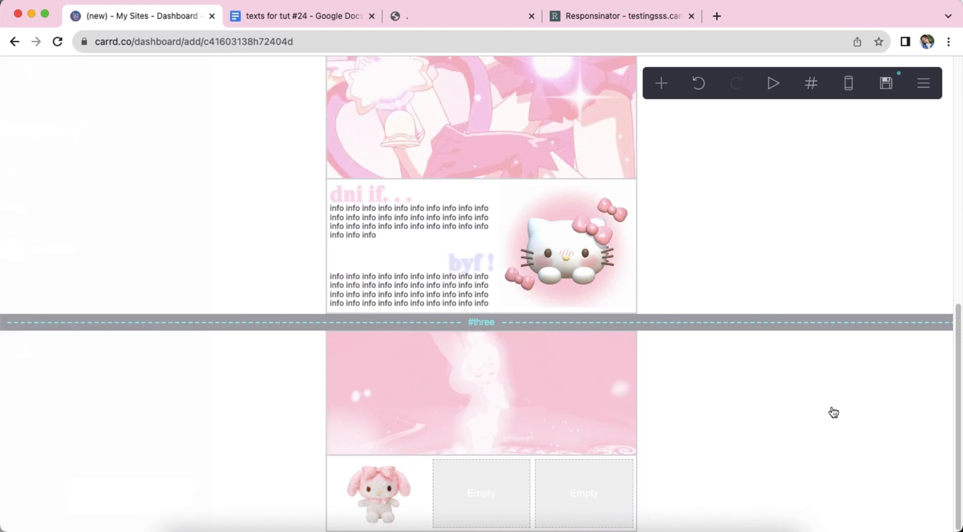
- Duplicate the "byf !" heading and move the copy below the plush image in section three's first column
{"action": "left_click", "coordinate": [471, 265]}
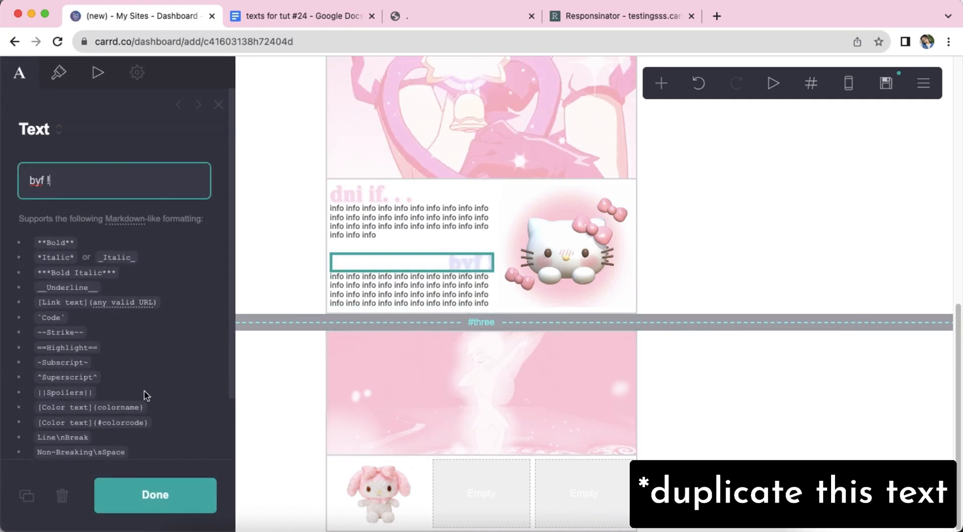
{"action": "left_click", "coordinate": [27, 496]}
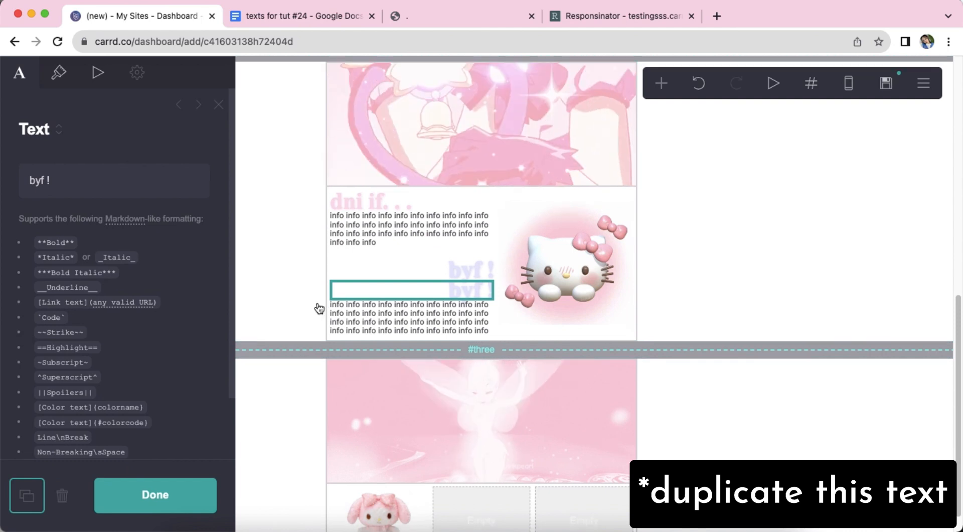
{"action": "left_click_drag", "start_coordinate": [410, 266], "coordinate": [391, 509]}
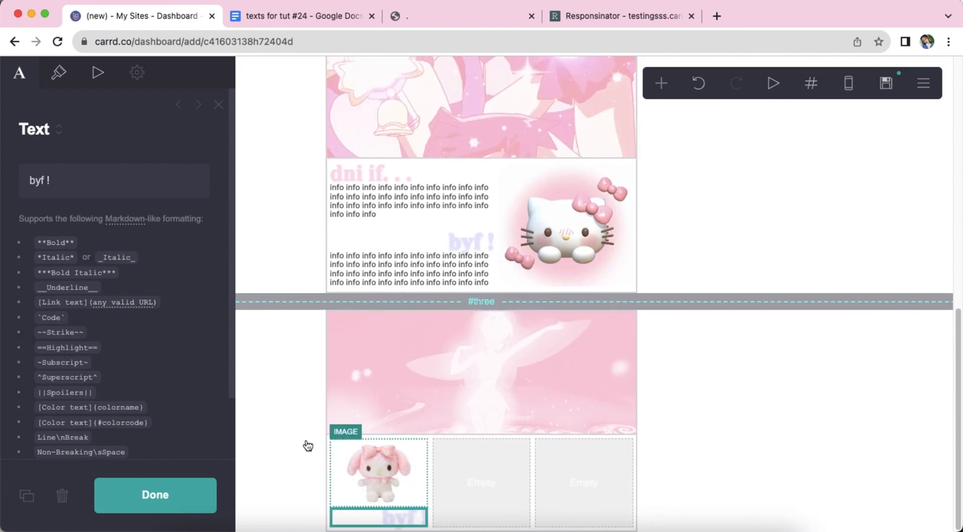
- Change the copied heading below the plush image to "lovezone" and set its color to #D7D4FC
{"action": "type", "text": "lovezon"}
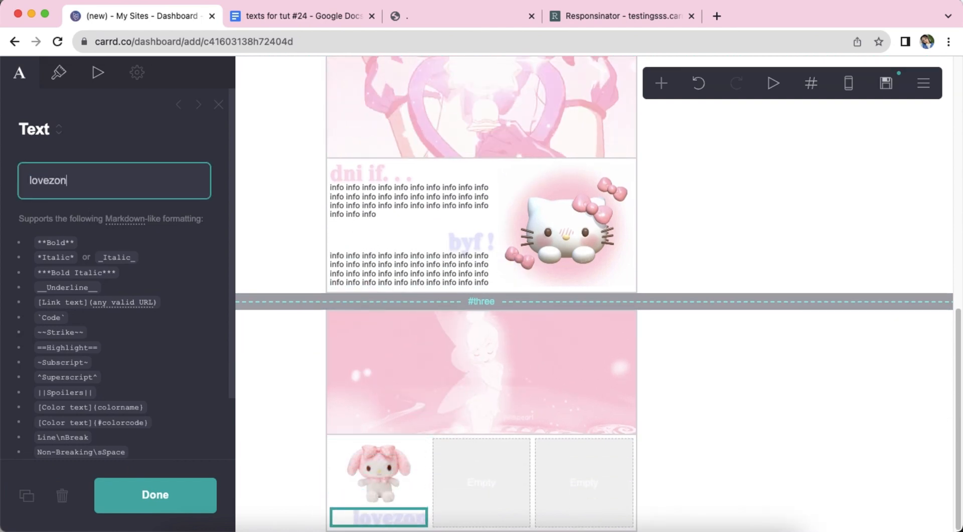
{"action": "type", "text": "e"}
{"action": "left_click", "coordinate": [59, 72]}
{"action": "left_click", "coordinate": [140, 220]}
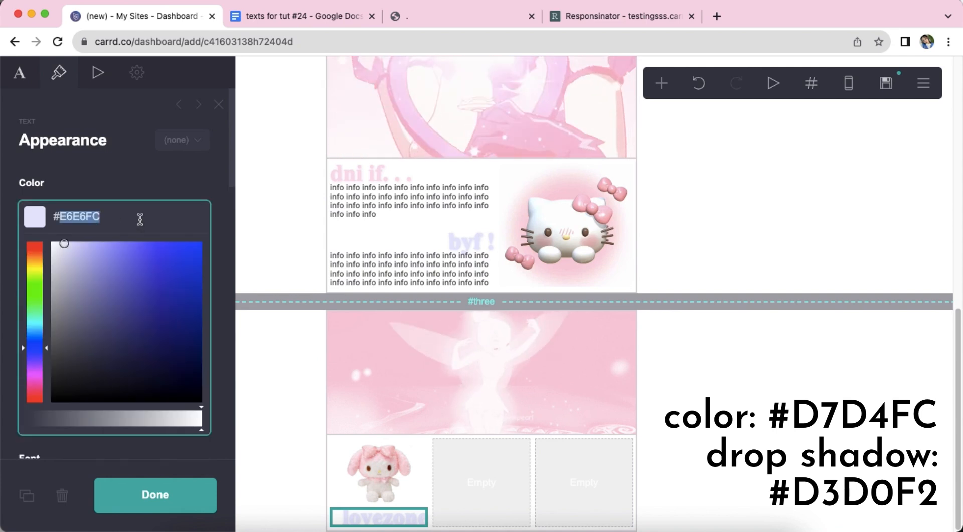
{"action": "key", "text": "Return"}
- Set the "lovezone" heading's drop shadow color to #D3D0F2
{"action": "scroll", "coordinate": [129, 246], "scroll_direction": "down", "scroll_amount": 10}
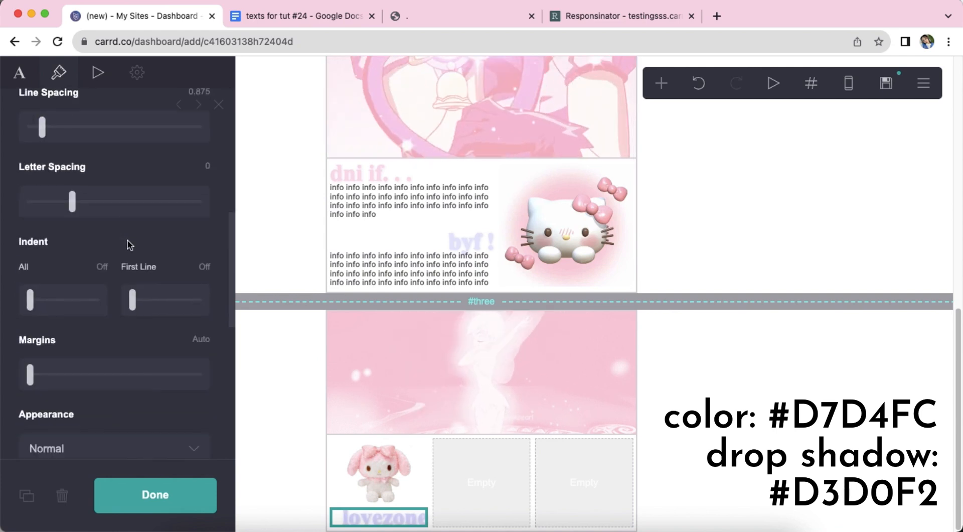
{"action": "left_click", "coordinate": [141, 200]}
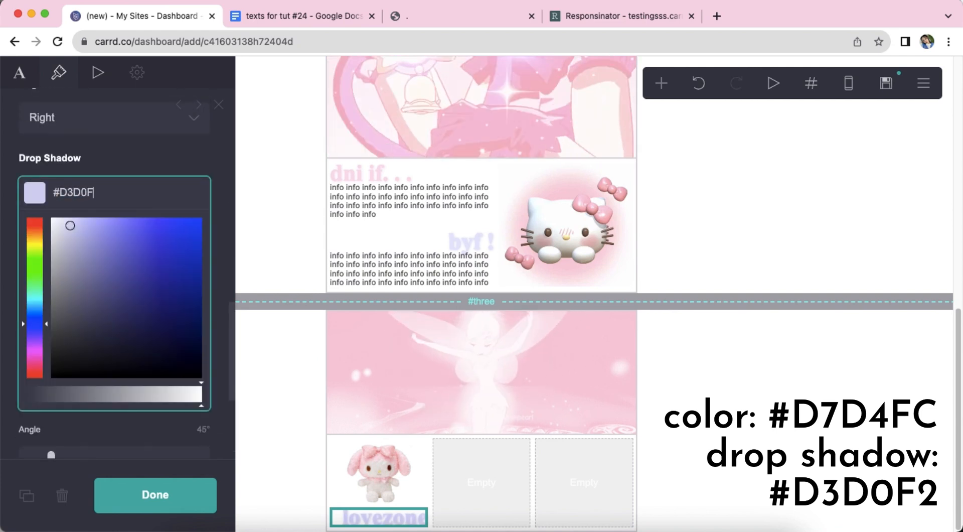
{"action": "key", "text": "Return"}
{"action": "scroll", "coordinate": [118, 269], "scroll_direction": "up", "scroll_amount": 10}
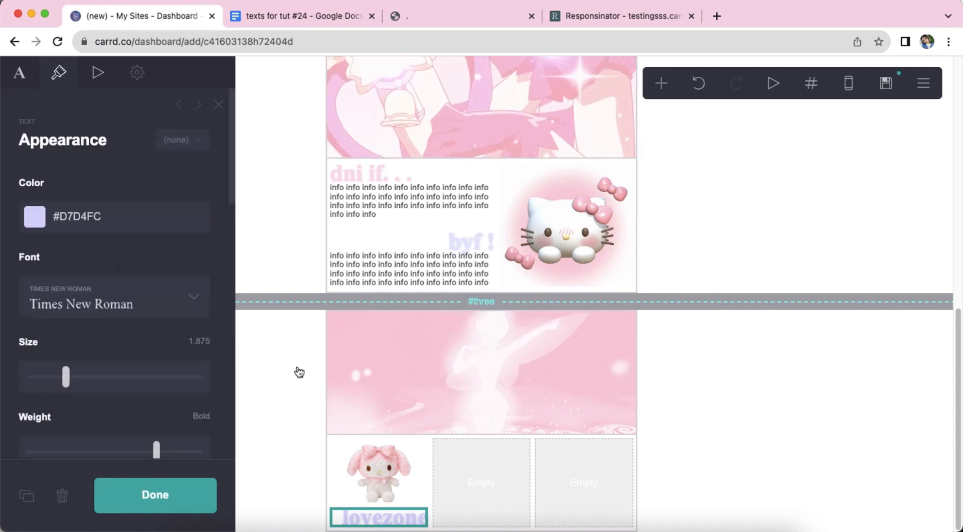
{"action": "left_click", "coordinate": [721, 446]}
- Duplicate the info text under "byf !" and move the copy below the "lovezone" heading in the first column
{"action": "left_click", "coordinate": [385, 276]}
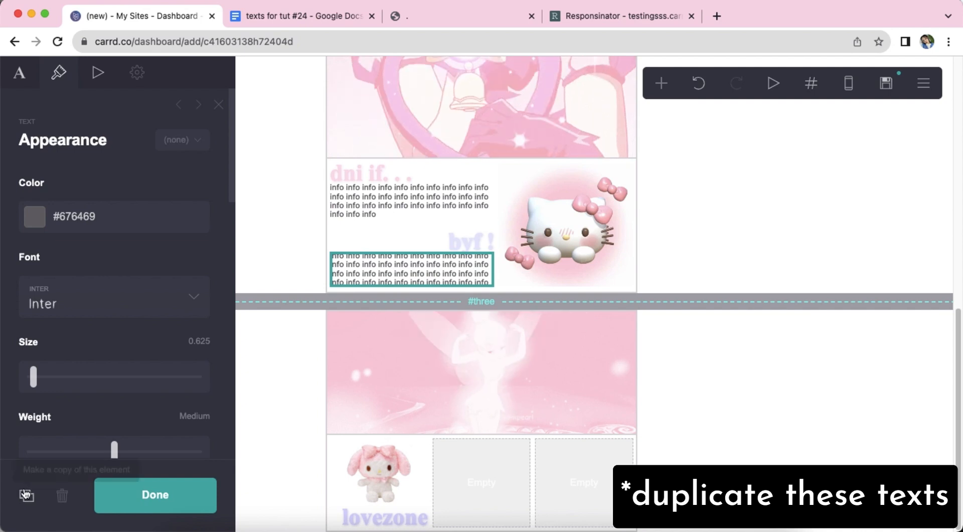
{"action": "left_click", "coordinate": [26, 494]}
{"action": "left_click_drag", "start_coordinate": [346, 259], "coordinate": [381, 523]}
{"action": "scroll", "coordinate": [796, 397], "scroll_direction": "down", "scroll_amount": 1}
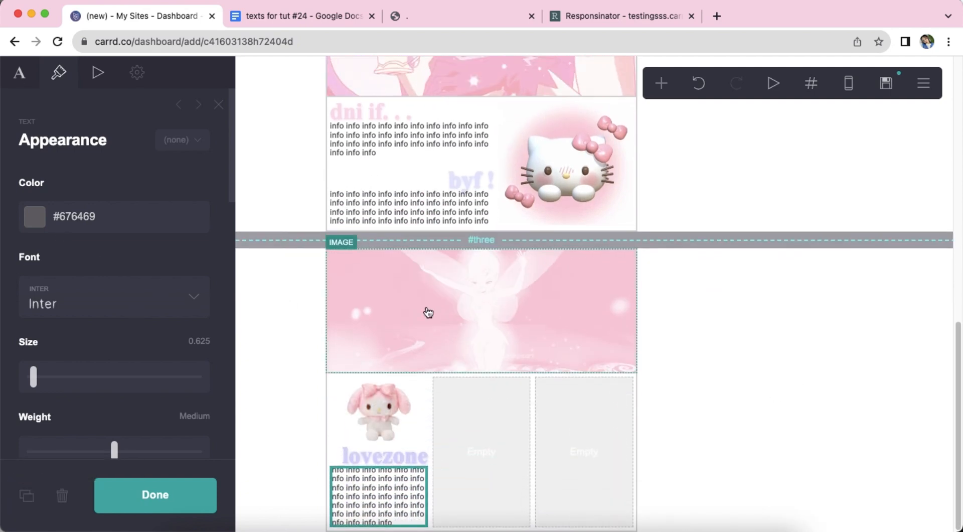
- Shorten the info text under "lovezone" by removing its trailing words and set its alignment to Right
{"action": "left_click", "coordinate": [11, 85]}
{"action": "left_click_drag", "start_coordinate": [108, 253], "coordinate": [109, 235]}
{"action": "key", "text": "BackSpace"}
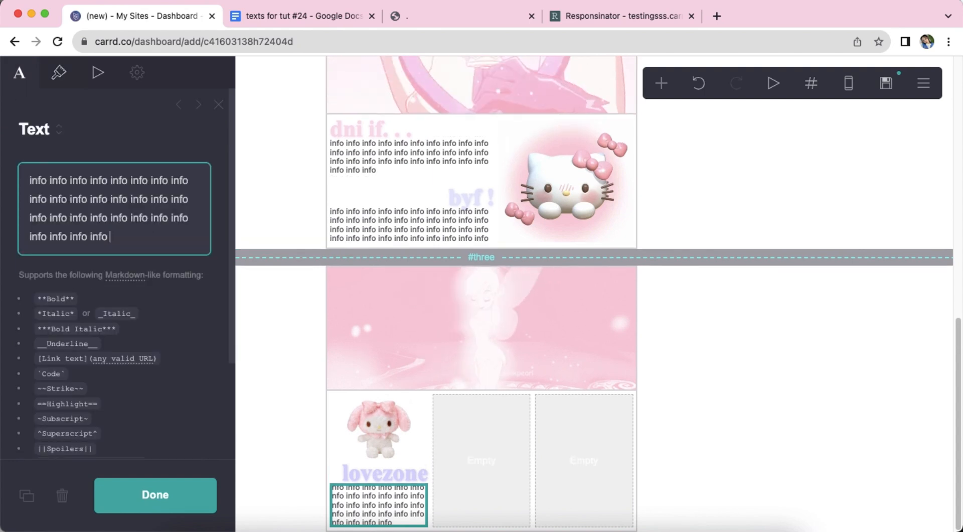
{"action": "left_click", "coordinate": [60, 72]}
{"action": "scroll", "coordinate": [103, 258], "scroll_direction": "down", "scroll_amount": 5}
{"action": "scroll", "coordinate": [101, 256], "scroll_direction": "up", "scroll_amount": 2}
{"action": "left_click", "coordinate": [83, 183]}
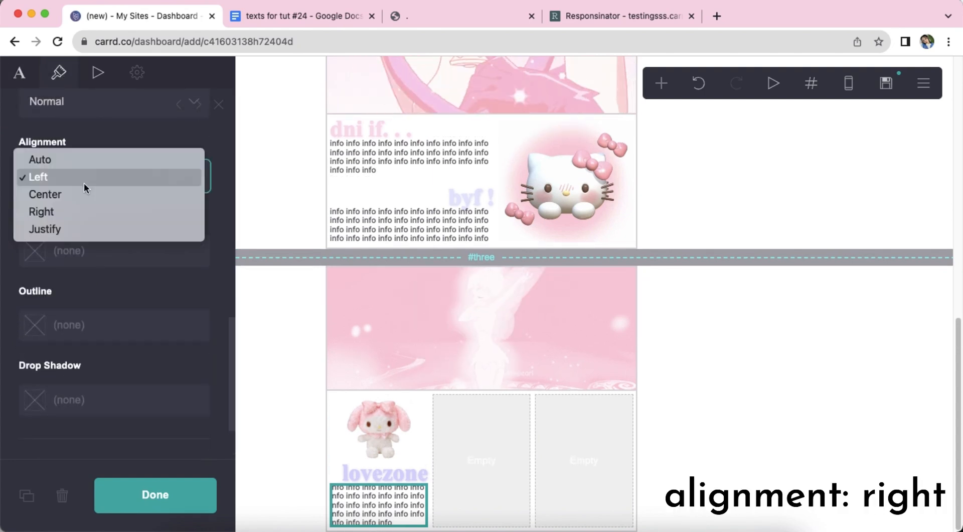
{"action": "left_click", "coordinate": [101, 215]}
{"action": "left_click", "coordinate": [742, 395]}
- Duplicate the "lovezone" heading and move the copy into section three's empty second column
{"action": "left_click", "coordinate": [388, 474]}
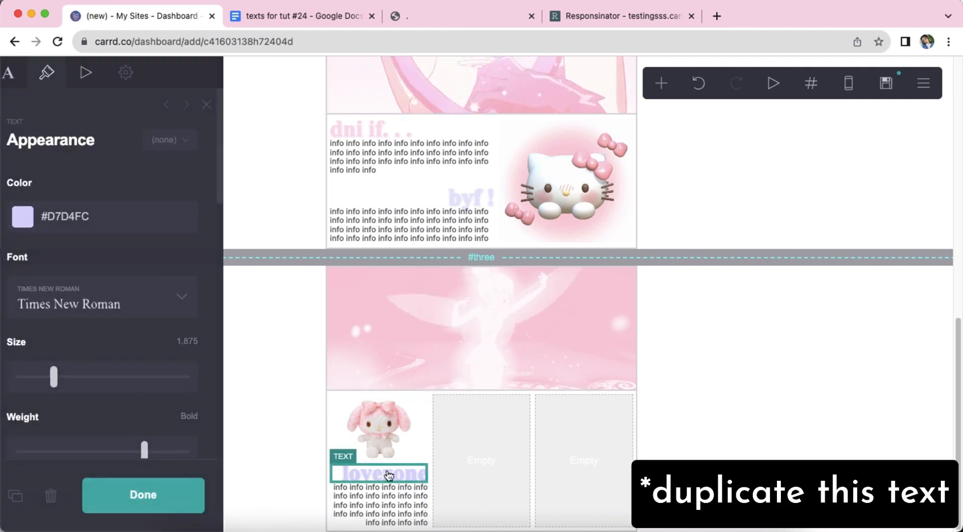
{"action": "left_click", "coordinate": [27, 497]}
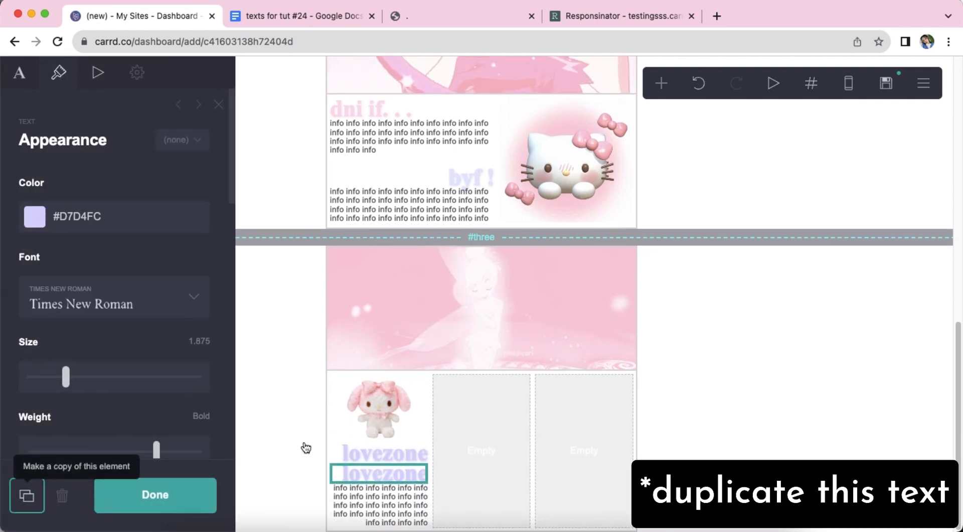
{"action": "left_click_drag", "start_coordinate": [383, 468], "coordinate": [447, 432]}
- Change the second column's heading text to "music" and set its alignment to Left
{"action": "left_click", "coordinate": [33, 84]}
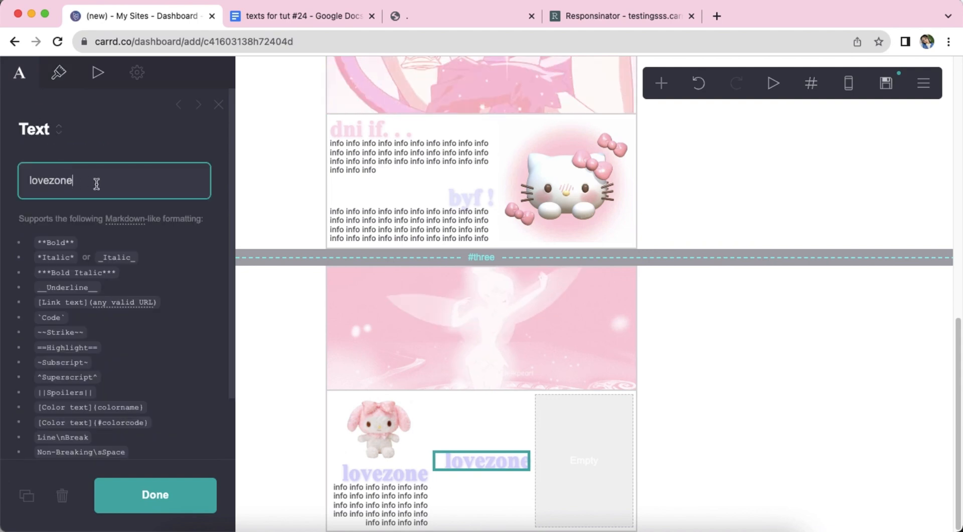
{"action": "left_click", "coordinate": [58, 78]}
{"action": "scroll", "coordinate": [117, 282], "scroll_direction": "down", "scroll_amount": 12}
{"action": "scroll", "coordinate": [117, 282], "scroll_direction": "up", "scroll_amount": 2}
{"action": "left_click", "coordinate": [106, 201]}
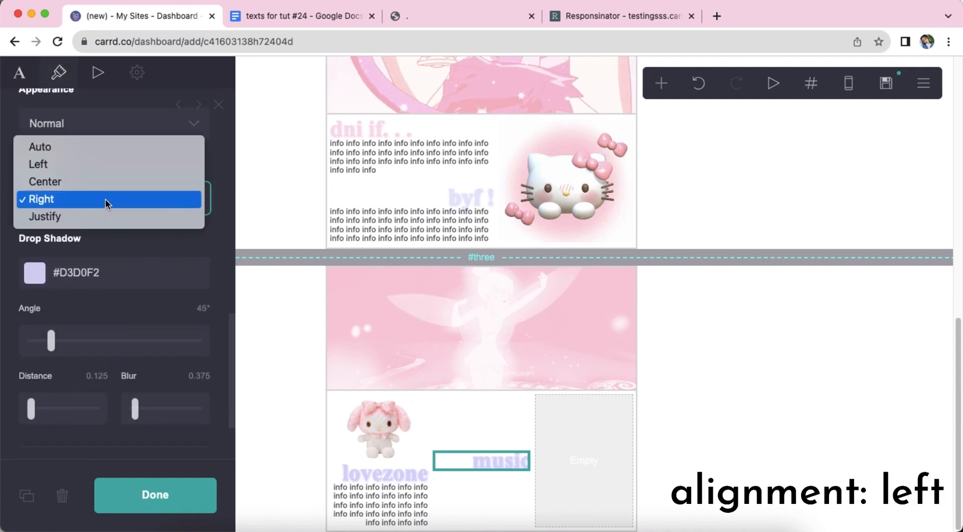
{"action": "left_click", "coordinate": [102, 165]}
{"action": "left_click", "coordinate": [693, 398]}
- Duplicate the info text under "lovezone" and move the copy below the "music" heading
{"action": "left_click", "coordinate": [384, 508]}
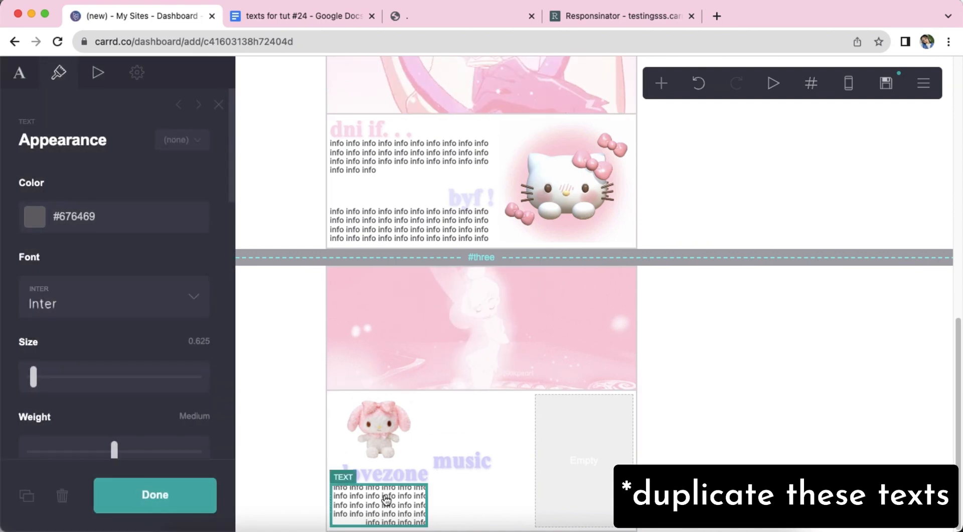
{"action": "left_click", "coordinate": [29, 496]}
{"action": "left_click_drag", "start_coordinate": [392, 494], "coordinate": [481, 454]}
- Shorten the info text under "music" by a few words and set its alignment to Left
{"action": "left_click", "coordinate": [21, 75]}
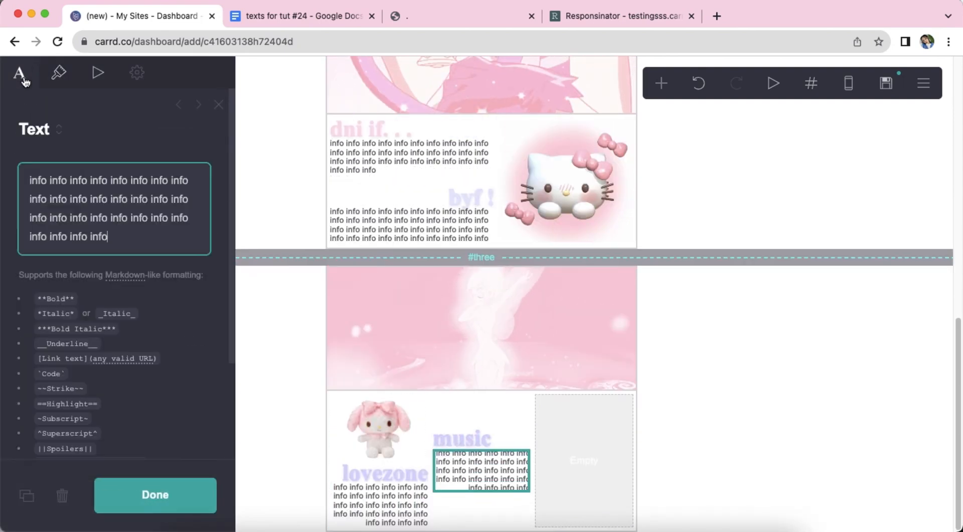
{"action": "left_click", "coordinate": [58, 73]}
{"action": "scroll", "coordinate": [120, 276], "scroll_direction": "down", "scroll_amount": 5}
{"action": "left_click", "coordinate": [97, 359]}
{"action": "left_click", "coordinate": [101, 328]}
{"action": "scroll", "coordinate": [163, 329], "scroll_direction": "down", "scroll_amount": 3}
{"action": "left_click", "coordinate": [780, 425]}
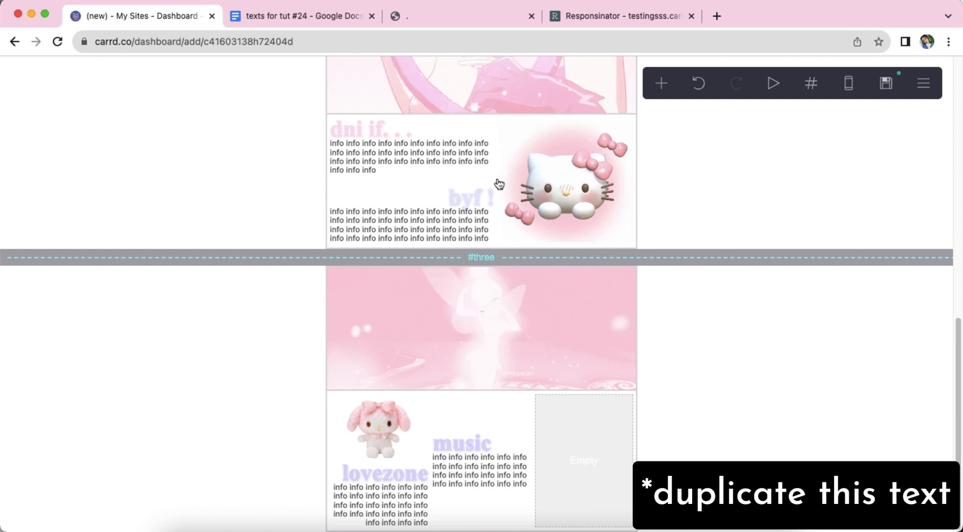
- Duplicate the "dni if. . ." heading to below the second column's music text and change the copy's text to "media"
{"action": "left_click", "coordinate": [384, 130]}
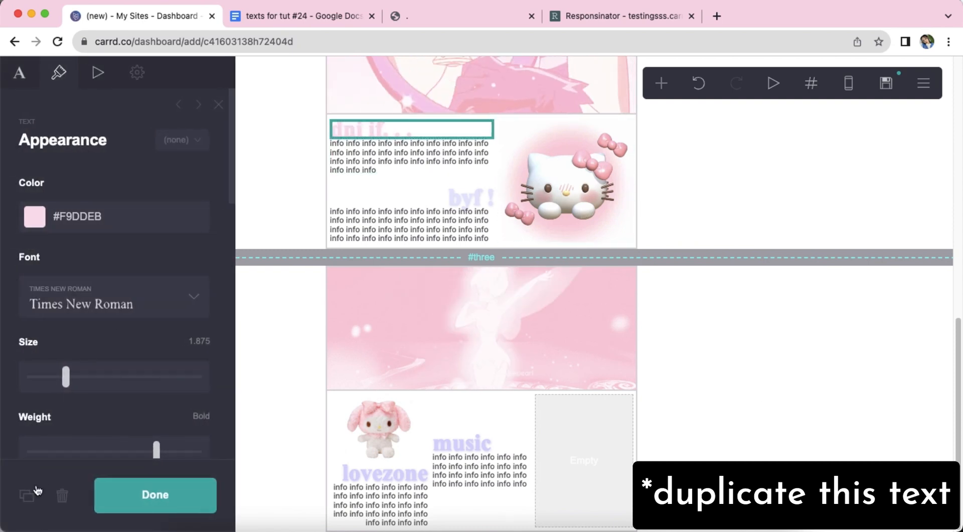
{"action": "left_click", "coordinate": [25, 496]}
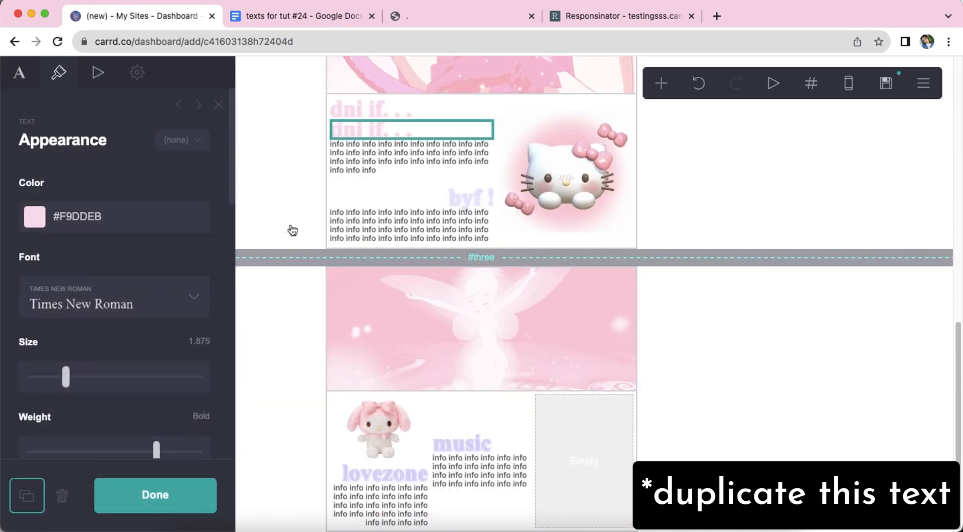
{"action": "left_click_drag", "start_coordinate": [398, 140], "coordinate": [471, 490]}
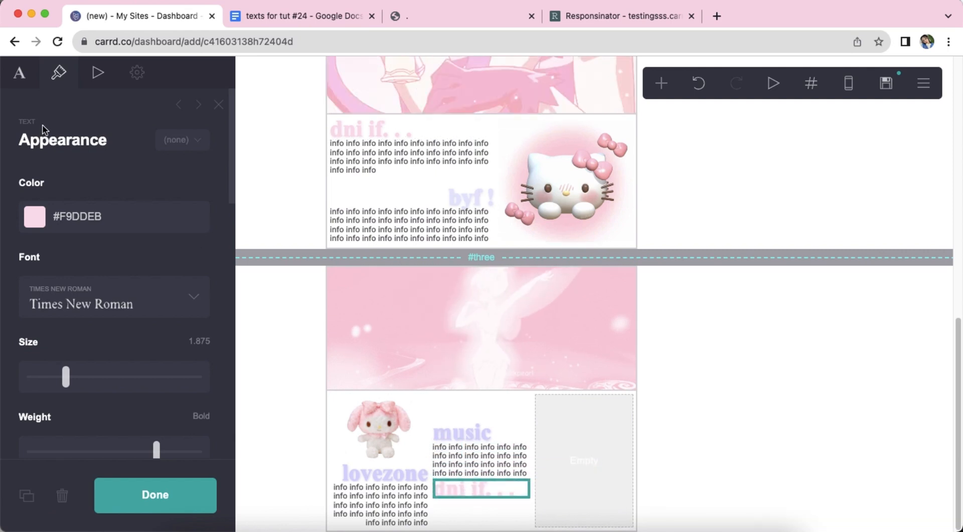
{"action": "left_click", "coordinate": [20, 73]}
{"action": "type", "text": "medi"}
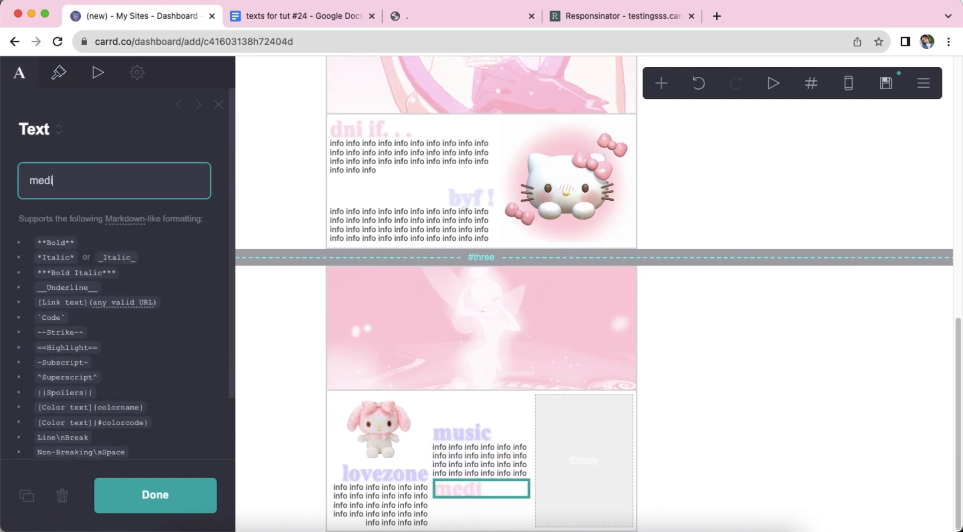
{"action": "type", "text": "a"}
- Set the "media" heading's margins to 1 and its alignment to Right
{"action": "left_click", "coordinate": [58, 72]}
{"action": "scroll", "coordinate": [144, 271], "scroll_direction": "down", "scroll_amount": 10}
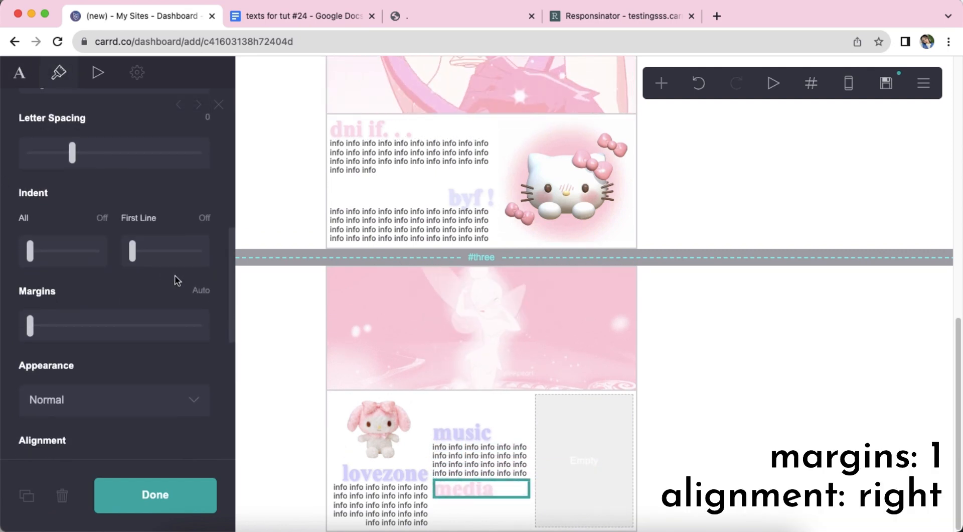
{"action": "scroll", "coordinate": [145, 279], "scroll_direction": "down", "scroll_amount": 6}
{"action": "left_click", "coordinate": [112, 153]}
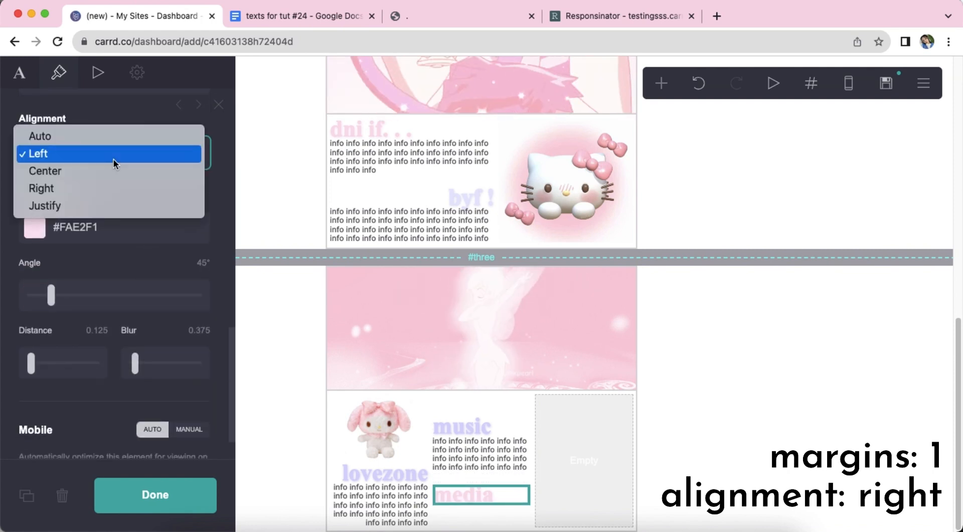
{"action": "left_click", "coordinate": [111, 192]}
{"action": "left_click", "coordinate": [739, 393]}
{"action": "left_click", "coordinate": [722, 379]}
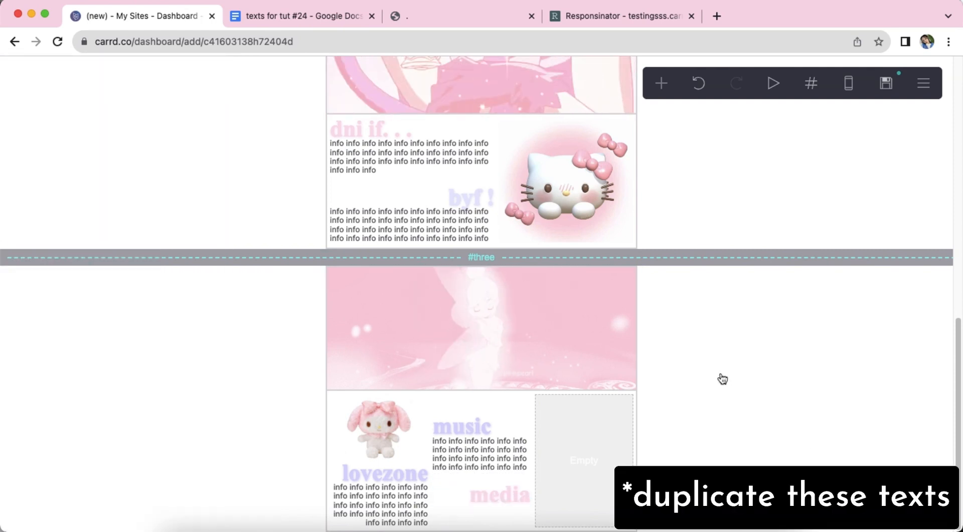
- Duplicate the right-aligned info text under "lovezone" and move the copy below the "media" heading
{"action": "left_click", "coordinate": [386, 505]}
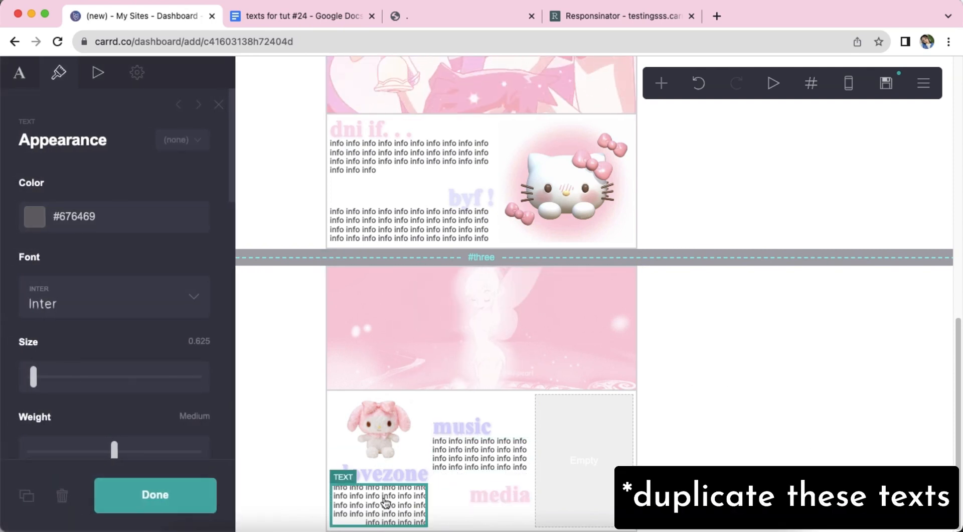
{"action": "left_click", "coordinate": [26, 497]}
{"action": "left_click_drag", "start_coordinate": [354, 490], "coordinate": [467, 495]}
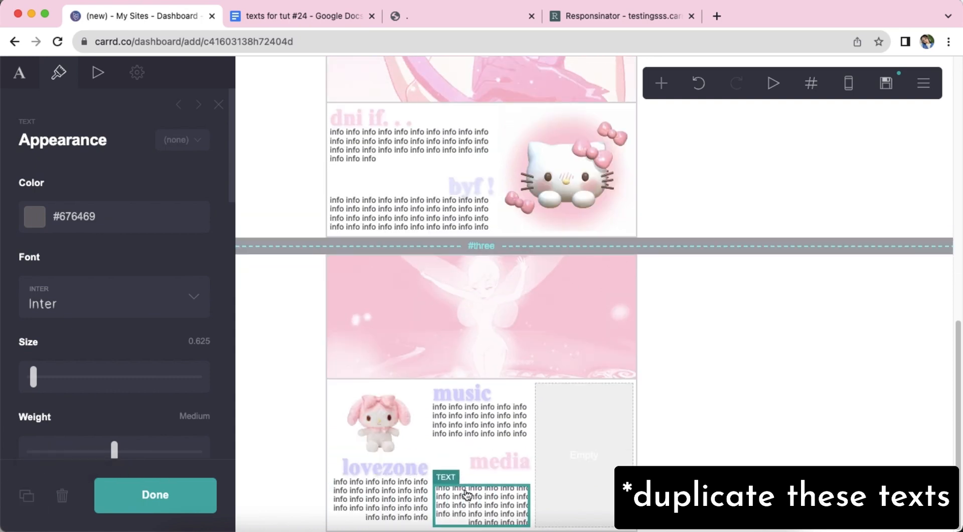
- Shorten the info text under "media" by deleting words from its end
{"action": "left_click", "coordinate": [19, 72]}
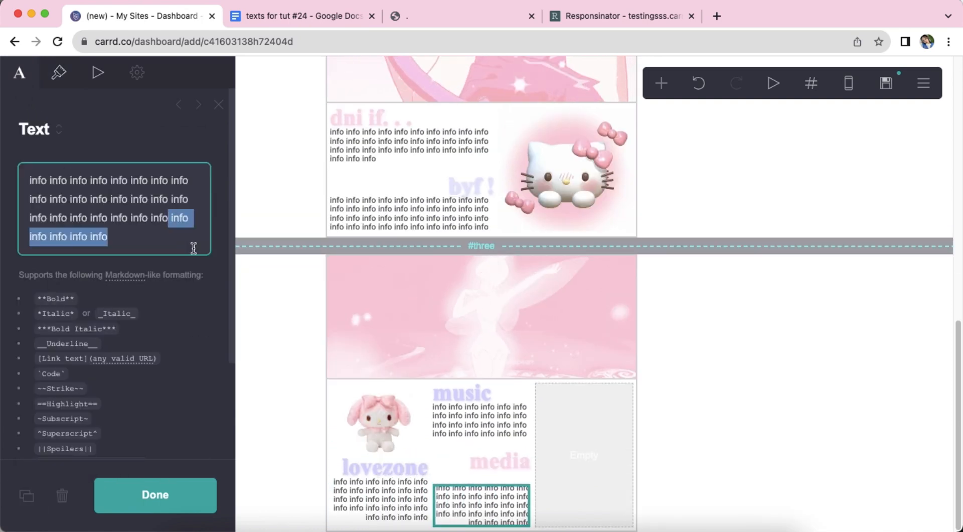
{"action": "key", "text": "BackSpace"}
{"action": "double_click", "coordinate": [748, 454]}
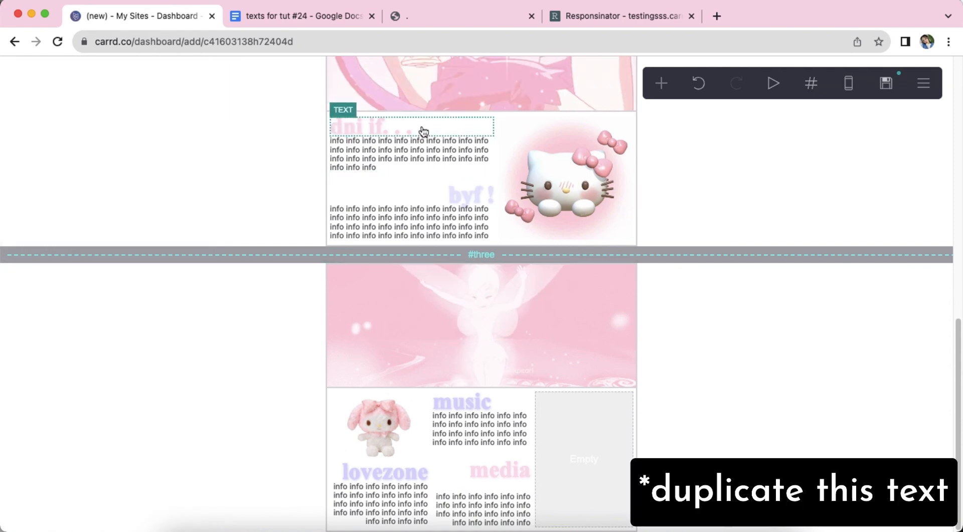
- Duplicate the "dni if. . ." heading into section three's empty third column and change the copy's text to "other"
{"action": "left_click", "coordinate": [423, 131]}
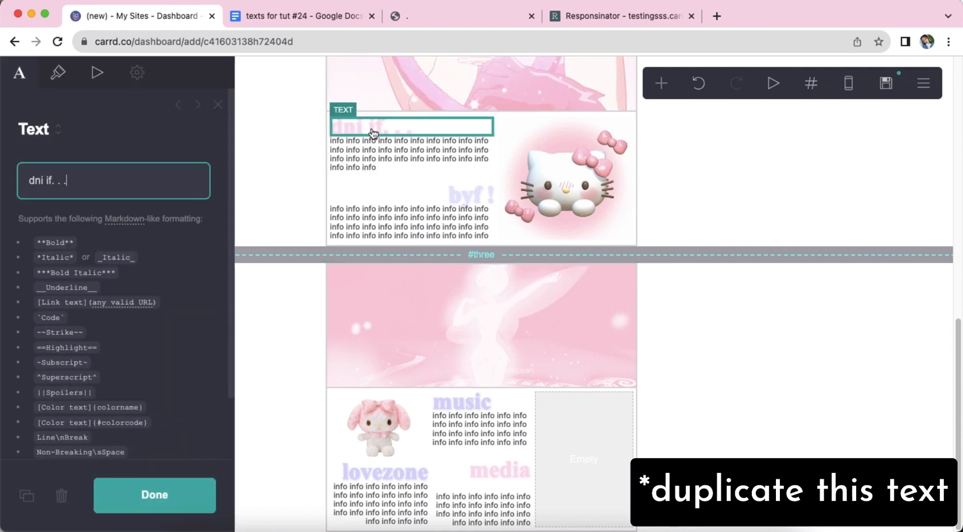
{"action": "left_click", "coordinate": [22, 491]}
{"action": "left_click_drag", "start_coordinate": [356, 127], "coordinate": [549, 404]}
{"action": "type", "text": "othe"}
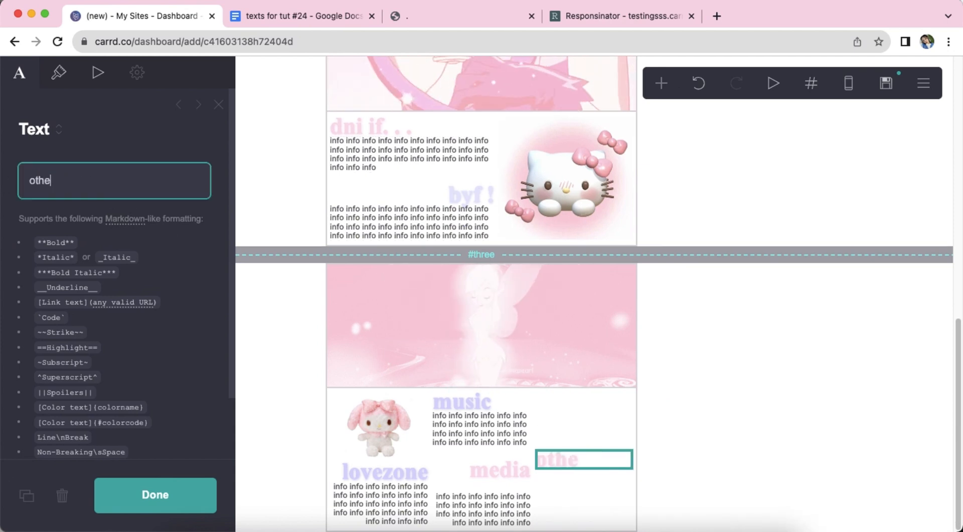
{"action": "left_click", "coordinate": [712, 368]}
{"action": "left_click", "coordinate": [879, 418]}
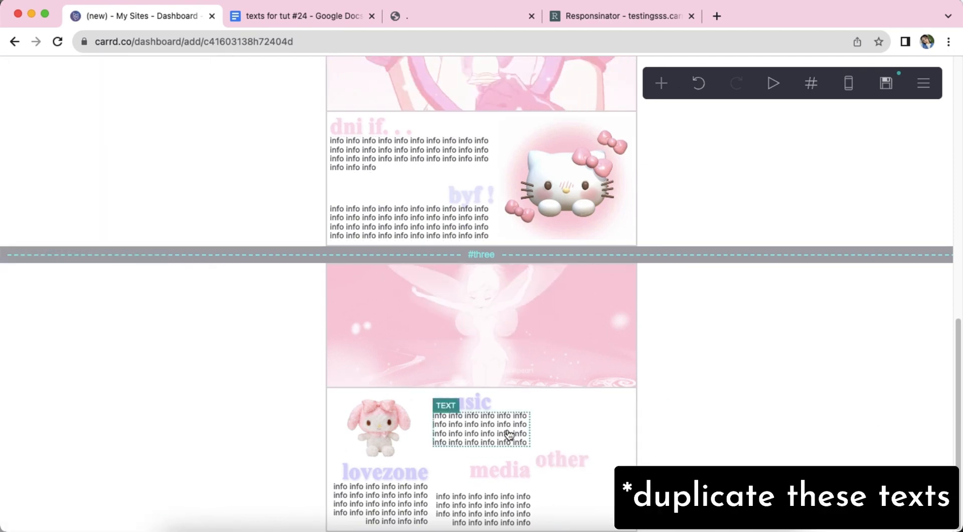
- Duplicate the left-aligned info text under "music" and move the copy below the "other" heading in the third column
{"action": "left_click", "coordinate": [484, 431]}
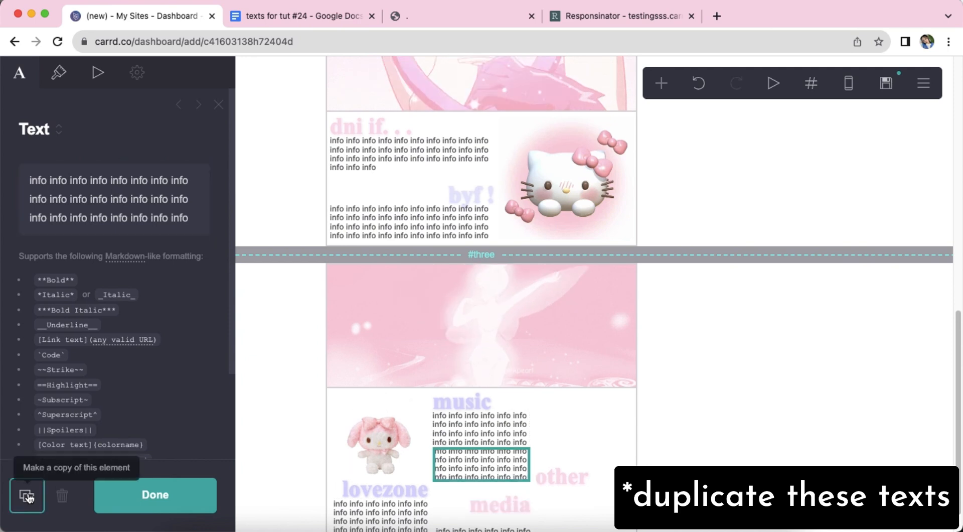
{"action": "left_click", "coordinate": [28, 496]}
{"action": "left_click_drag", "start_coordinate": [369, 383], "coordinate": [572, 461]}
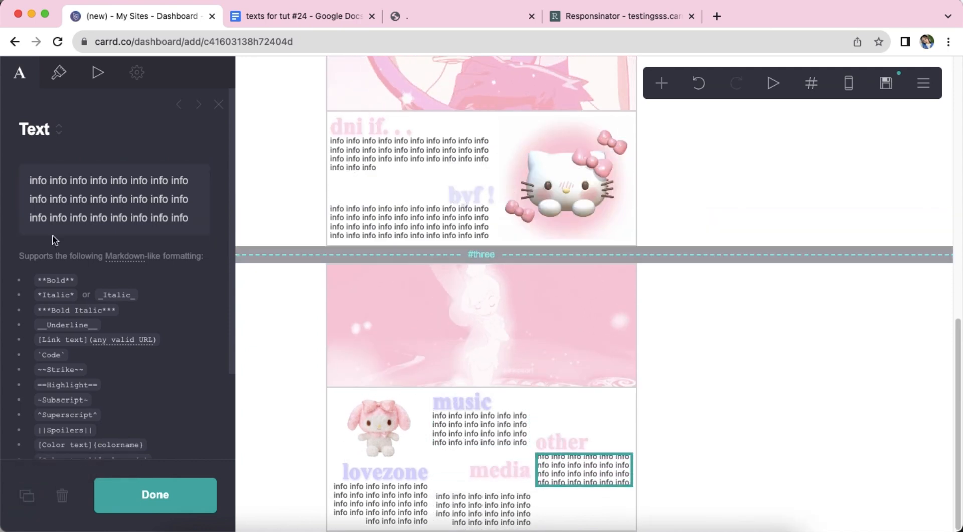
- Lengthen the info text under "other" by adding more "info" words at its end
{"action": "left_click", "coordinate": [199, 223]}
{"action": "type", "text": "info info"}
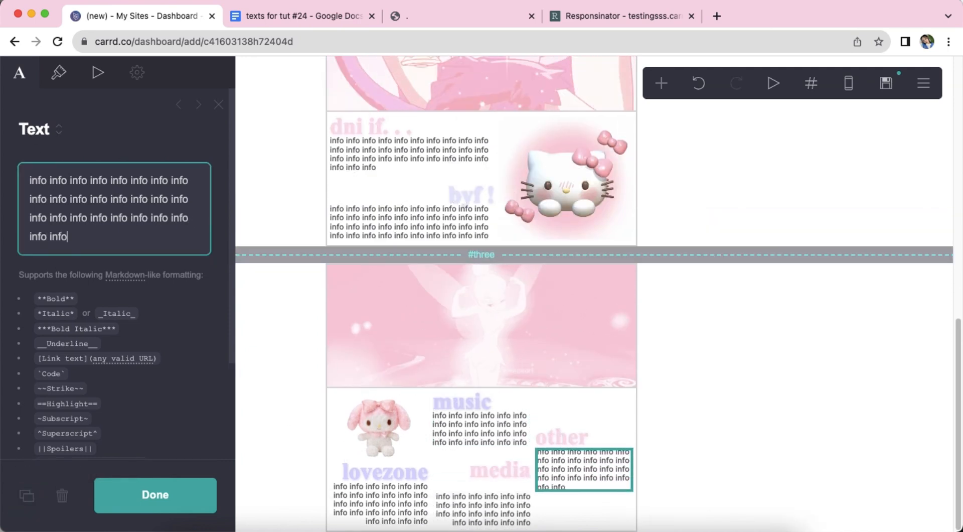
{"action": "left_click", "coordinate": [783, 381]}
- Add an image below the info text under "other" and upload the picture of My Melody holding a strawberry, accepting its crop
{"action": "left_click", "coordinate": [609, 458]}
{"action": "left_click", "coordinate": [661, 83]}
{"action": "left_click", "coordinate": [503, 162]}
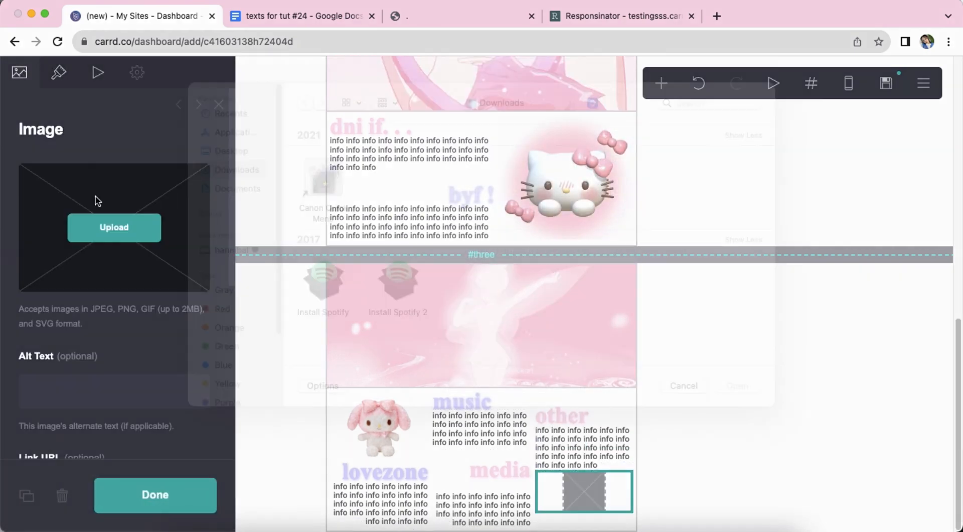
{"action": "left_click", "coordinate": [108, 227]}
{"action": "double_click", "coordinate": [698, 186]}
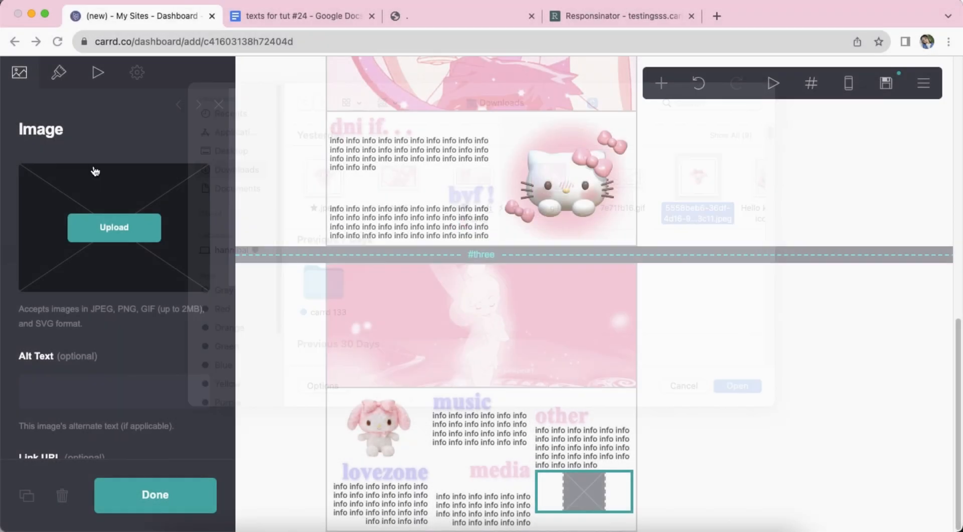
{"action": "left_click_drag", "start_coordinate": [478, 336], "coordinate": [486, 334]}
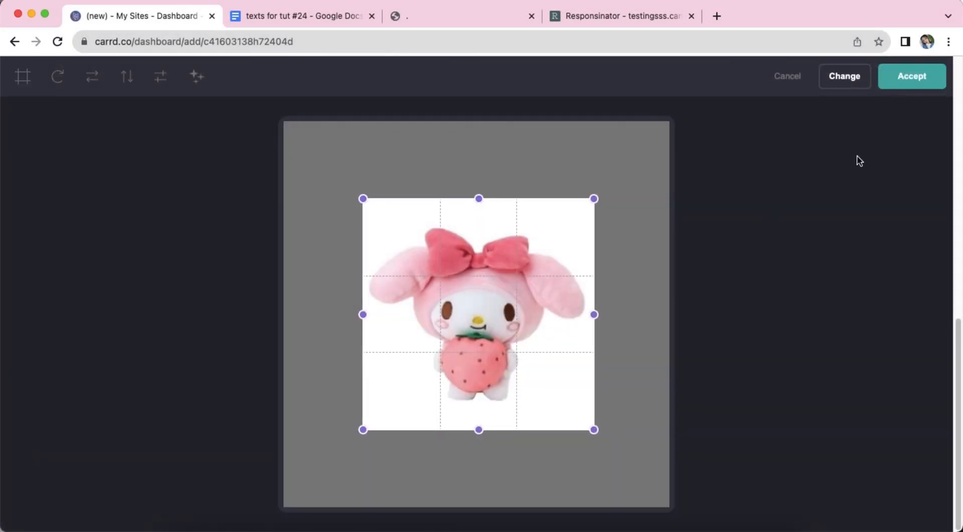
{"action": "left_click", "coordinate": [912, 76]}
{"action": "left_click", "coordinate": [755, 387]}
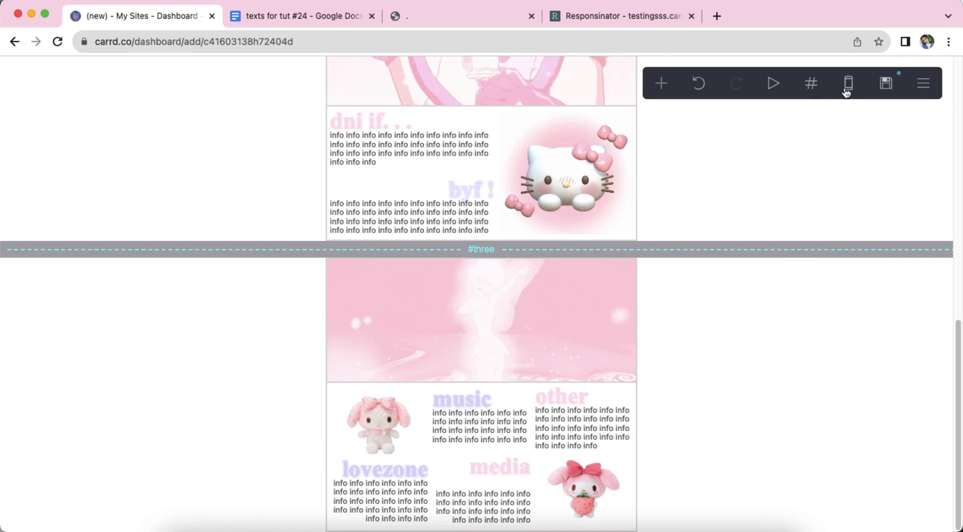
{"action": "left_click", "coordinate": [846, 91]}
{"action": "left_click", "coordinate": [847, 92]}
{"action": "scroll", "coordinate": [774, 443], "scroll_direction": "down", "scroll_amount": 6}
- Add a control at the end of the page and set its type to Footer Marker
{"action": "left_click", "coordinate": [661, 84]}
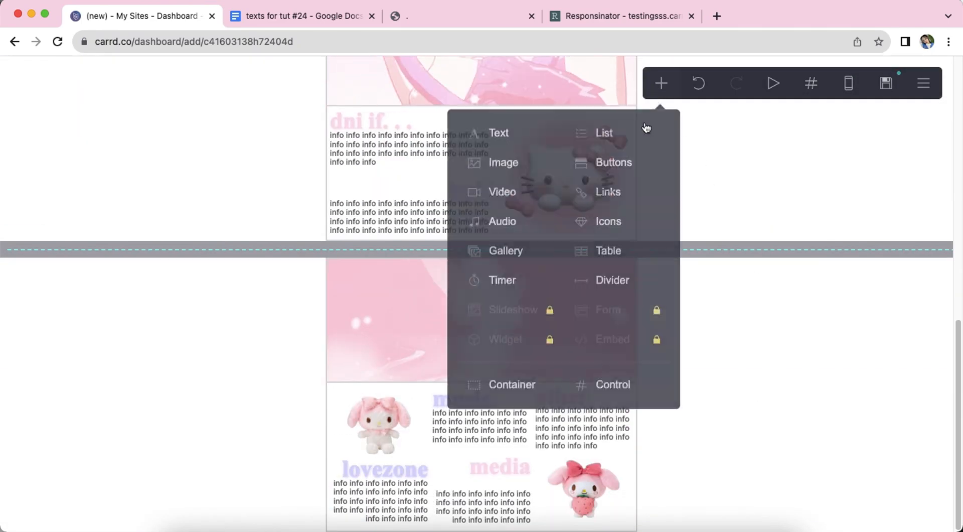
{"action": "left_click", "coordinate": [632, 386]}
{"action": "left_click", "coordinate": [133, 207]}
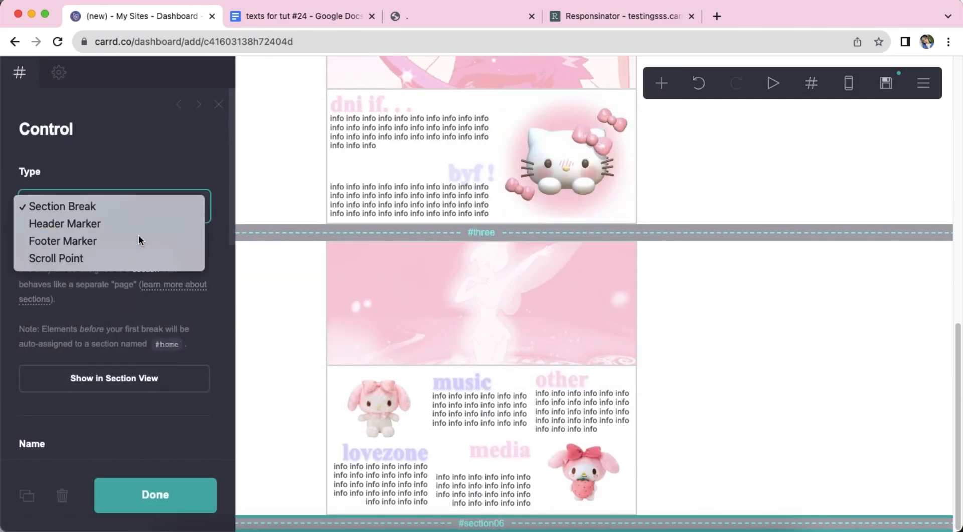
{"action": "left_click", "coordinate": [138, 241]}
{"action": "left_click", "coordinate": [744, 393]}
- Add a two-column container in the footer with 30% and 70% column widths, 0.375 vertical and 0.75 horizontal padding, and gutters 2
{"action": "left_click", "coordinate": [659, 91]}
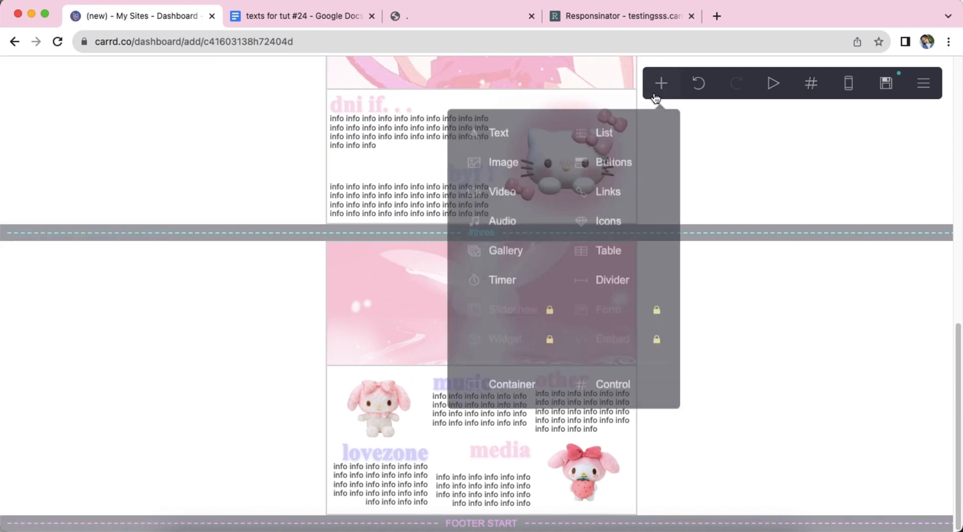
{"action": "left_click", "coordinate": [510, 383]}
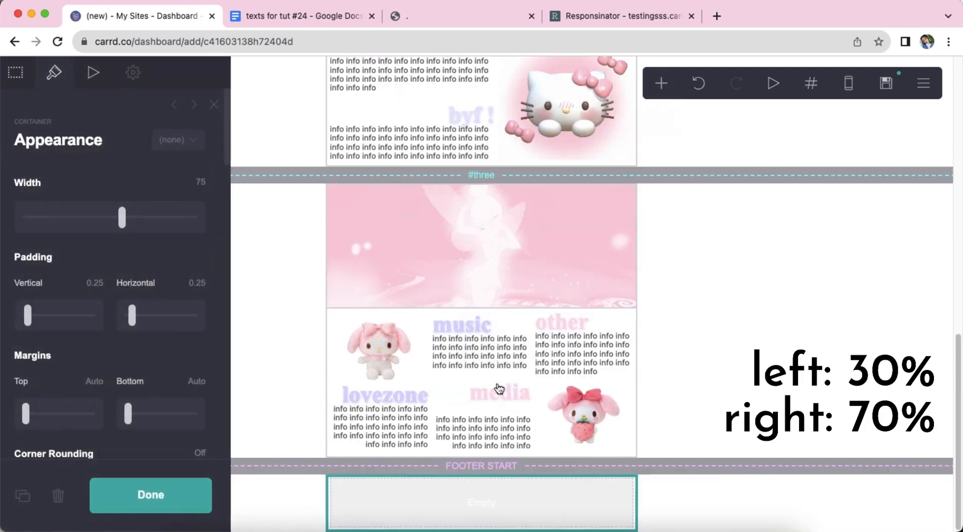
{"action": "left_click", "coordinate": [15, 76]}
{"action": "left_click", "coordinate": [95, 208]}
{"action": "left_click", "coordinate": [72, 343]}
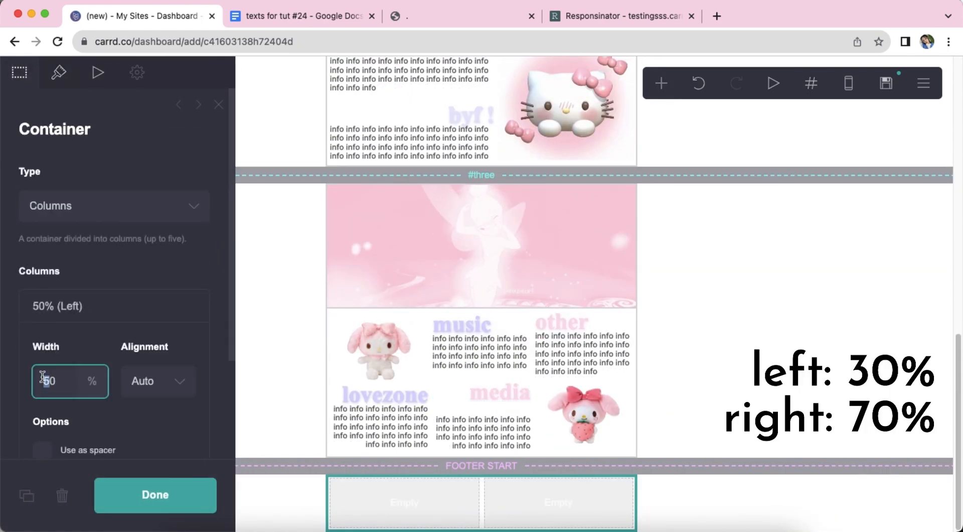
{"action": "left_click", "coordinate": [95, 312]}
{"action": "left_click", "coordinate": [59, 73]}
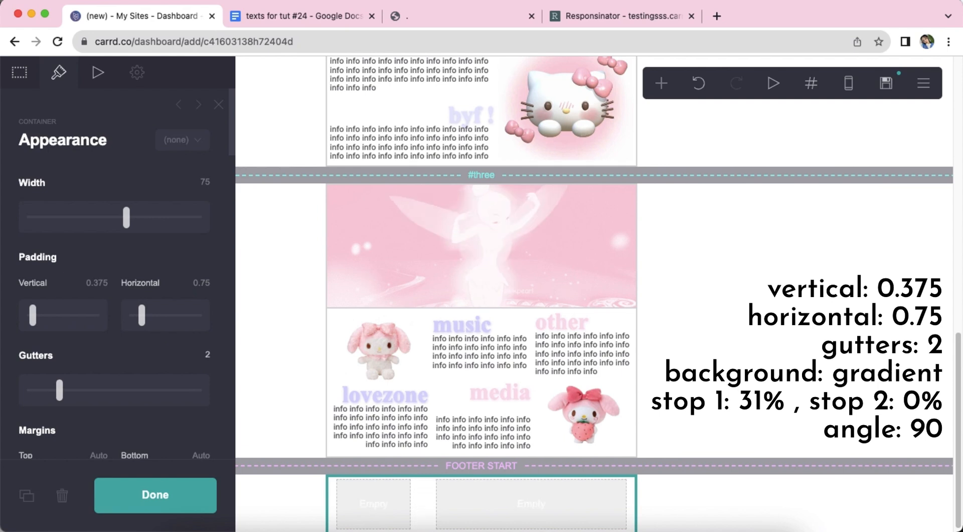
- Give the footer container a linear gradient background with stop 1 at 31%, stop 2 at 0%, and a 90° angle
{"action": "scroll", "coordinate": [147, 342], "scroll_direction": "down", "scroll_amount": 15}
{"action": "left_click", "coordinate": [119, 211]}
{"action": "left_click", "coordinate": [118, 228]}
{"action": "scroll", "coordinate": [115, 271], "scroll_direction": "down", "scroll_amount": 4}
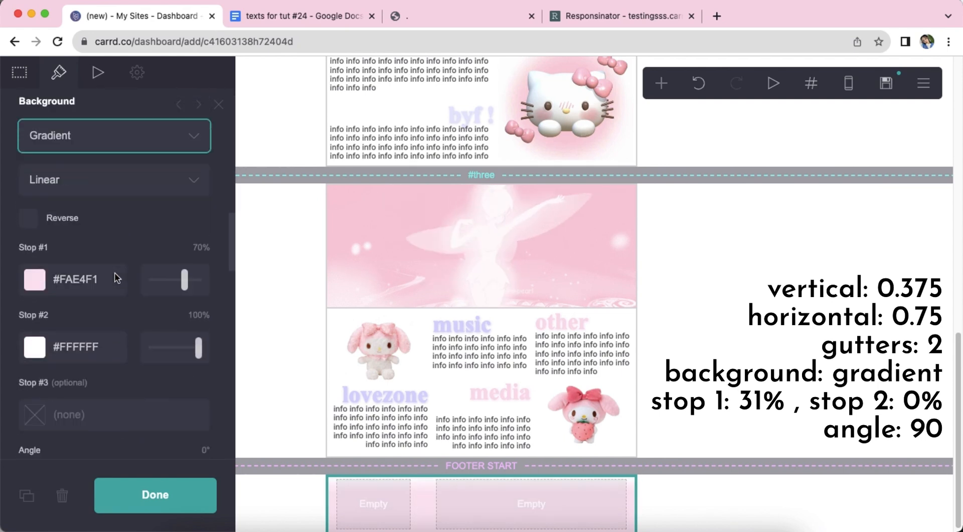
{"action": "type", "text": "31"}
{"action": "key", "text": "Return"}
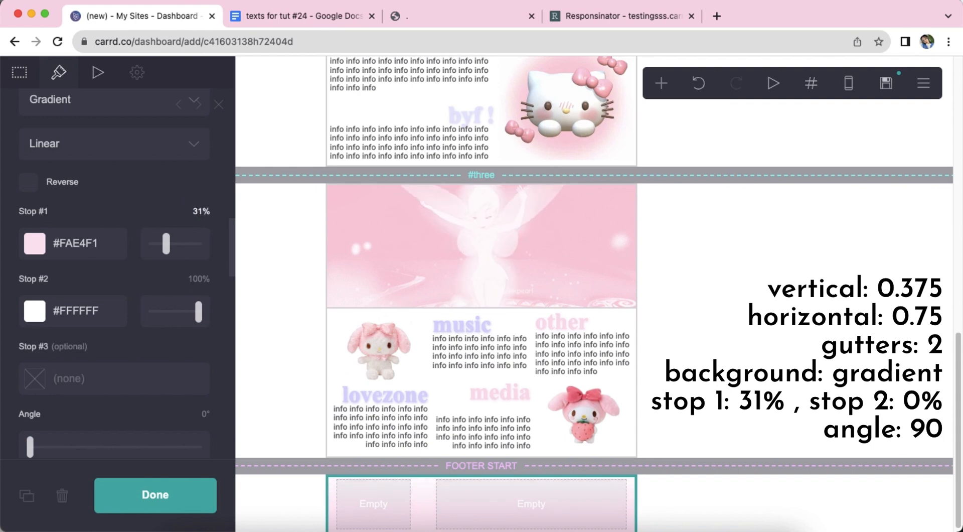
{"action": "left_click_drag", "start_coordinate": [167, 311], "coordinate": [149, 315]}
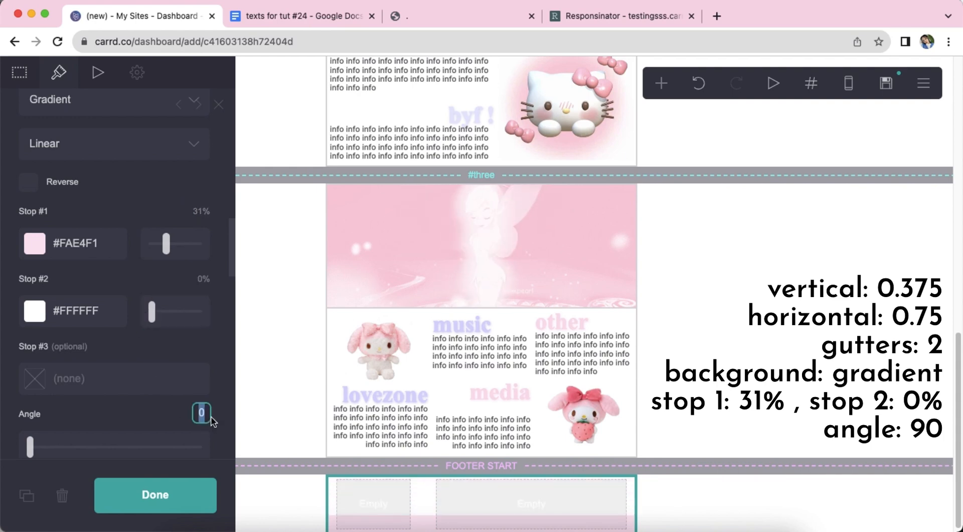
{"action": "key", "text": "Return"}
- Apply a Lines (Diagonal) pattern with size 4 and thickness 6 to the footer container and enable its gutter and flush-to-edges border options
{"action": "scroll", "coordinate": [129, 370], "scroll_direction": "down", "scroll_amount": 5}
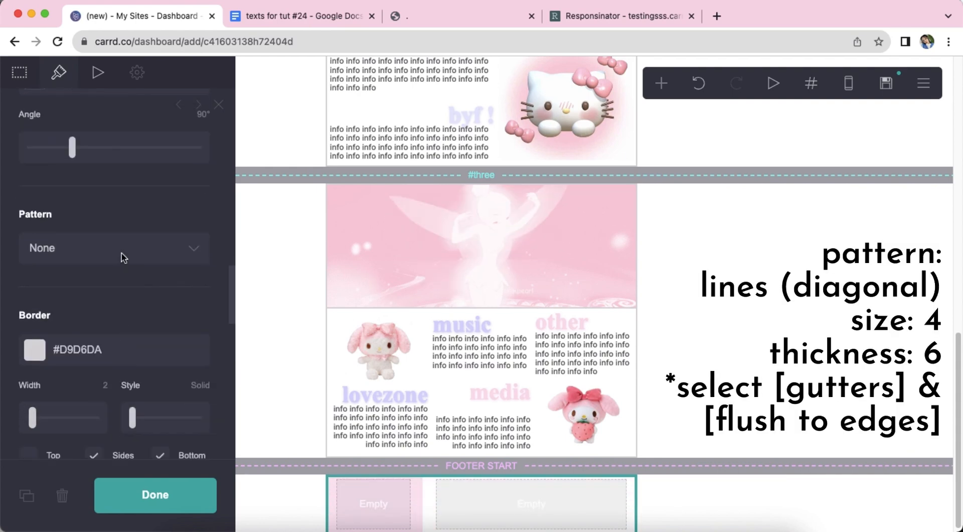
{"action": "left_click", "coordinate": [122, 253]}
{"action": "scroll", "coordinate": [131, 281], "scroll_direction": "down", "scroll_amount": 5}
{"action": "left_click", "coordinate": [129, 280]}
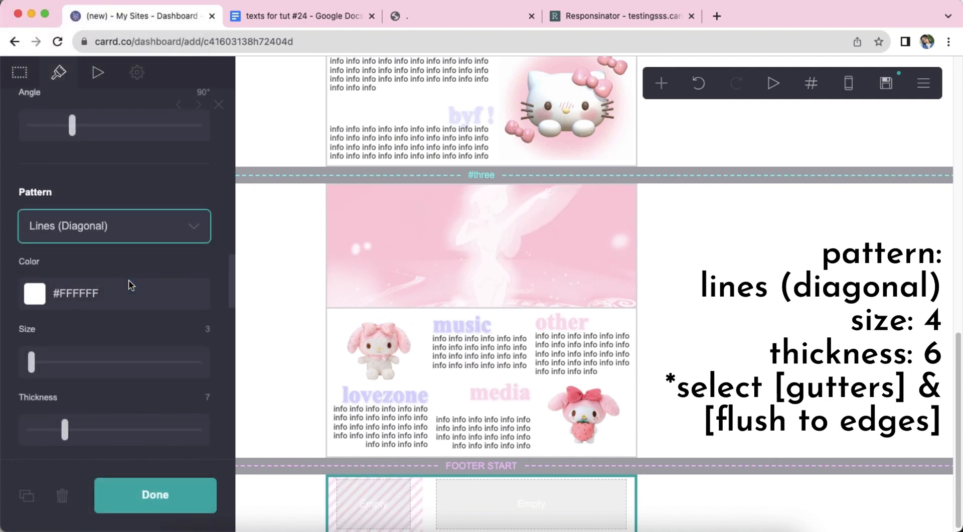
{"action": "scroll", "coordinate": [128, 281], "scroll_direction": "down", "scroll_amount": 1}
{"action": "left_click", "coordinate": [203, 243]}
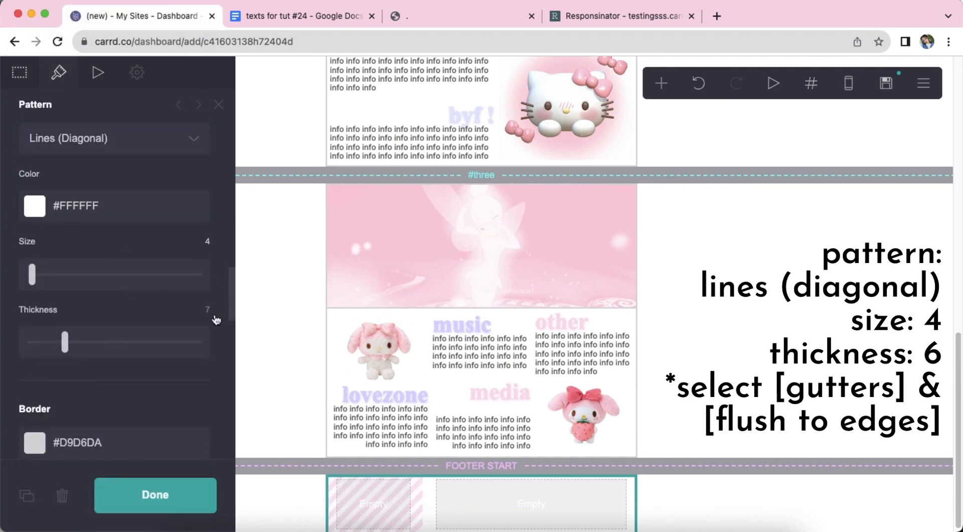
{"action": "scroll", "coordinate": [149, 314], "scroll_direction": "down", "scroll_amount": 6}
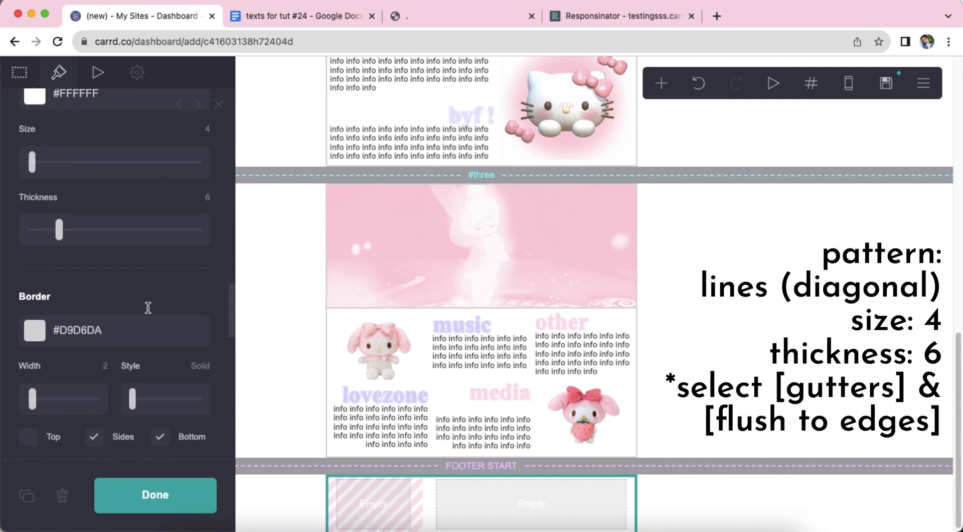
{"action": "scroll", "coordinate": [138, 312], "scroll_direction": "down", "scroll_amount": 3}
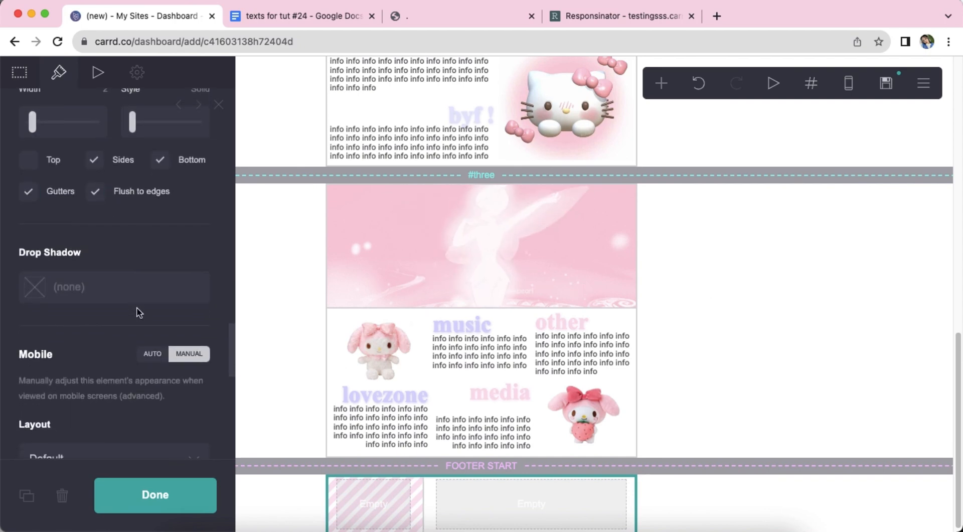
{"action": "left_click", "coordinate": [706, 385]}
- Add an icons element to the footer container's striped column and extend it to three icons
{"action": "left_click", "coordinate": [663, 92]}
{"action": "left_click", "coordinate": [620, 225]}
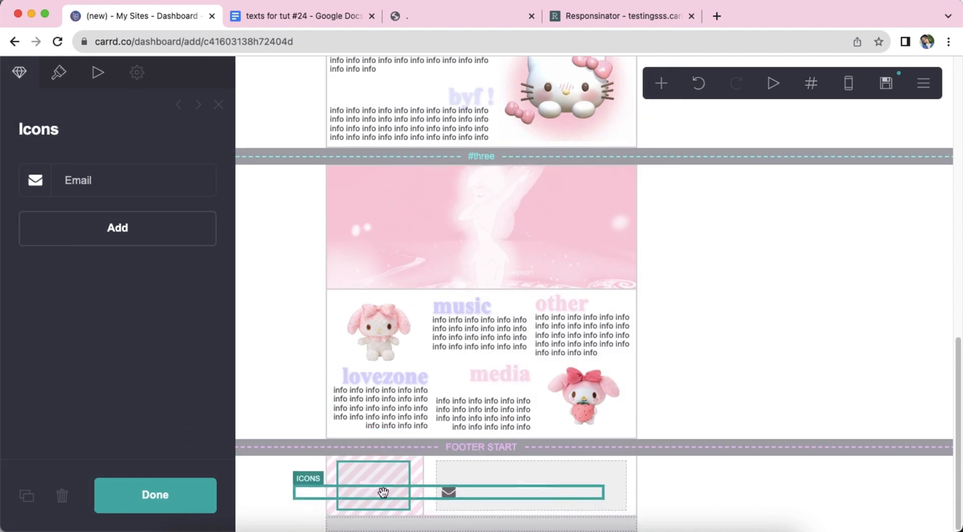
{"action": "left_click_drag", "start_coordinate": [384, 492], "coordinate": [386, 485]}
{"action": "left_click", "coordinate": [133, 226]}
{"action": "left_click", "coordinate": [134, 214]}
{"action": "left_click", "coordinate": [133, 257]}
{"action": "left_click", "coordinate": [134, 247]}
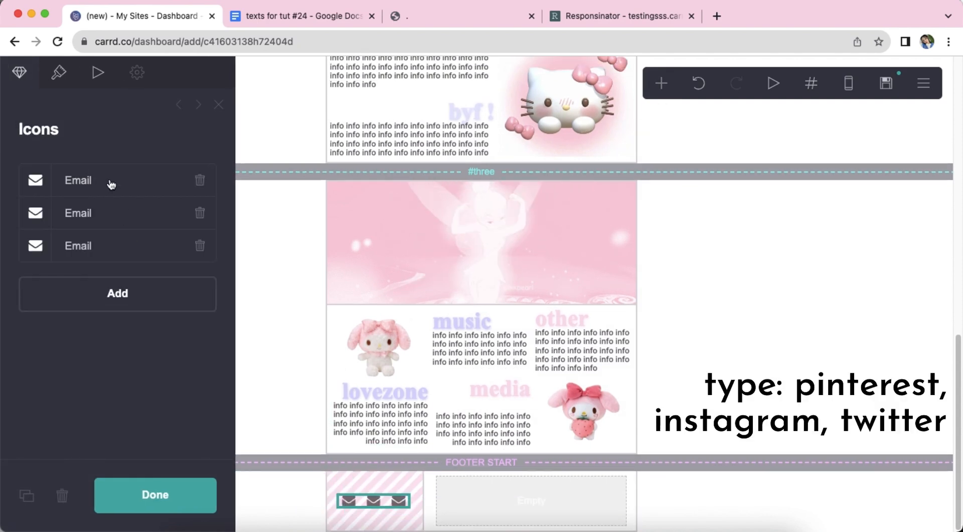
- Change the first footer icon's type to Pinterest
{"action": "left_click", "coordinate": [111, 184]}
{"action": "left_click", "coordinate": [124, 266]}
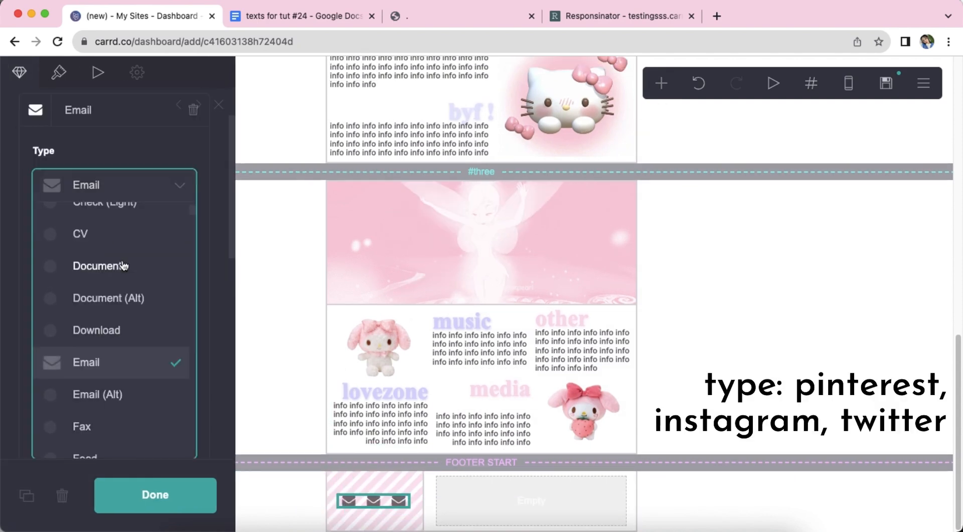
{"action": "scroll", "coordinate": [124, 265], "scroll_direction": "down", "scroll_amount": 15}
{"action": "left_click", "coordinate": [123, 262]}
{"action": "scroll", "coordinate": [123, 258], "scroll_direction": "up", "scroll_amount": 2}
{"action": "left_click", "coordinate": [106, 185]}
- Change the second footer icon's type to Instagram
{"action": "left_click", "coordinate": [109, 214]}
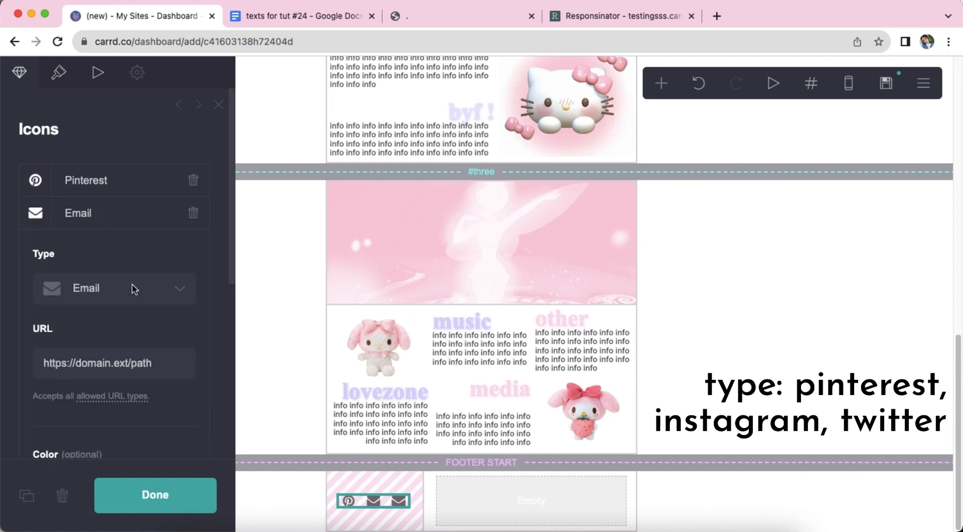
{"action": "left_click", "coordinate": [134, 289]}
{"action": "scroll", "coordinate": [133, 290], "scroll_direction": "down", "scroll_amount": 5}
{"action": "left_click", "coordinate": [133, 287]}
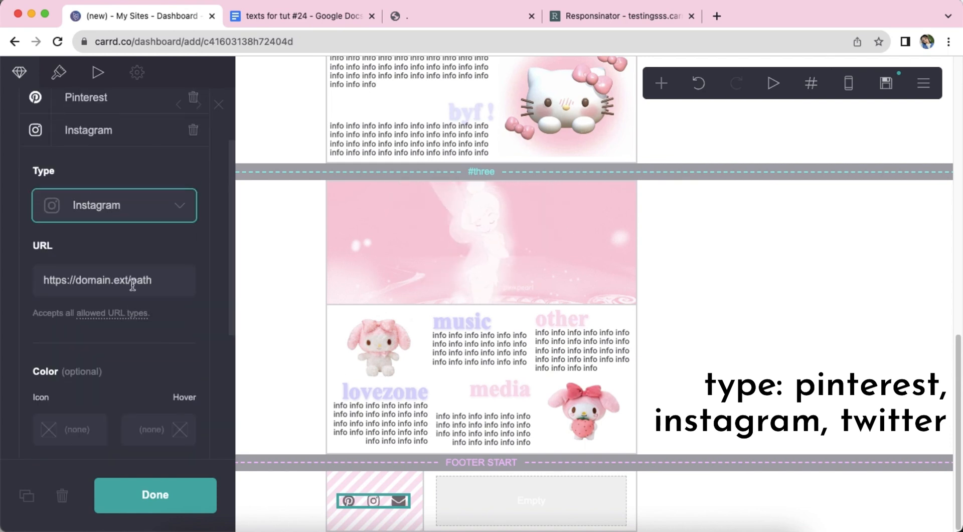
{"action": "left_click", "coordinate": [115, 134]}
- Change the third footer icon's type to Twitter
{"action": "left_click", "coordinate": [133, 245]}
{"action": "left_click", "coordinate": [136, 317]}
{"action": "scroll", "coordinate": [136, 317], "scroll_direction": "down", "scroll_amount": 15}
{"action": "left_click", "coordinate": [136, 317]}
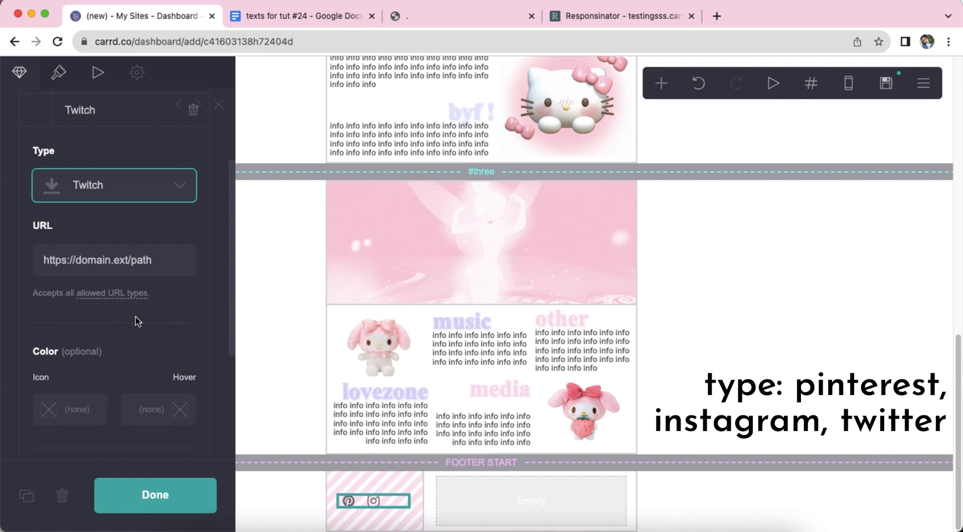
{"action": "left_click", "coordinate": [157, 190]}
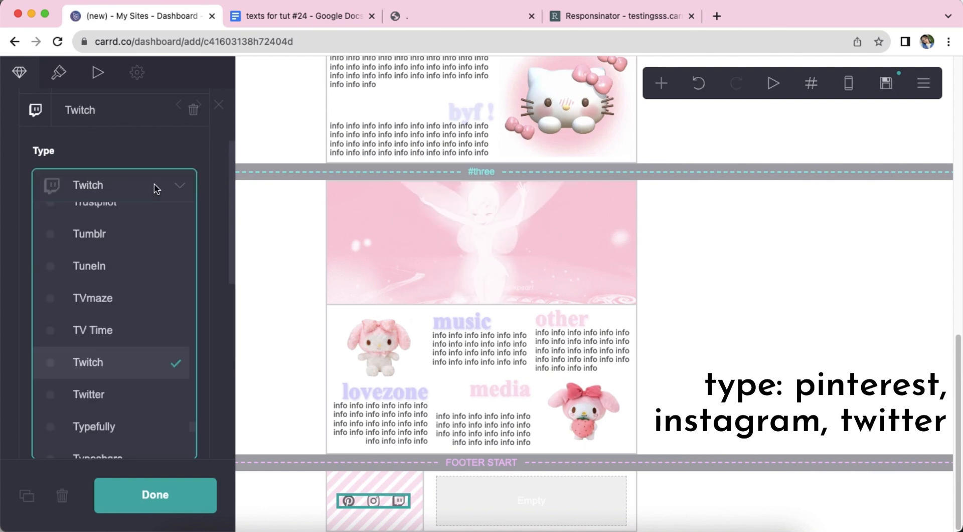
{"action": "left_click", "coordinate": [115, 394]}
{"action": "scroll", "coordinate": [134, 235], "scroll_direction": "up", "scroll_amount": 5}
{"action": "left_click", "coordinate": [120, 249]}
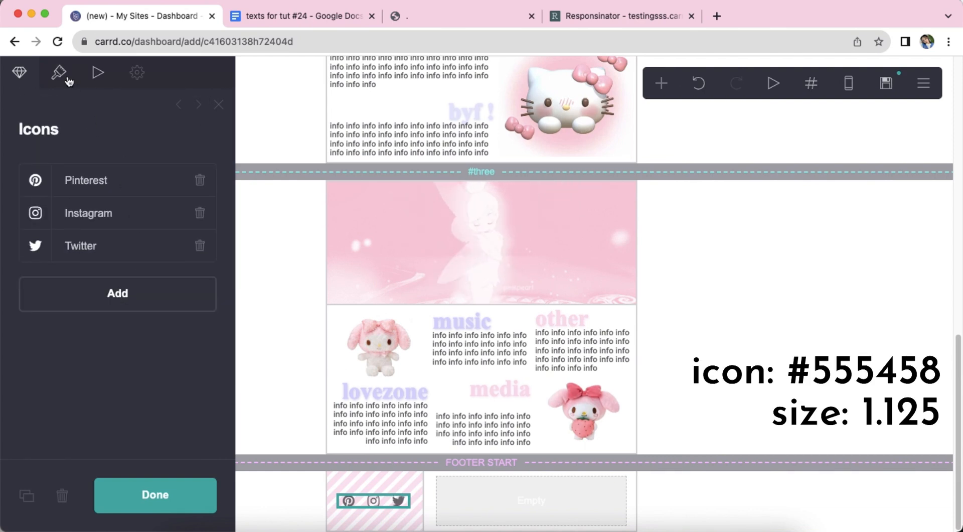
- Set the footer icons' color to #555458 and their size to 1.125
{"action": "left_click", "coordinate": [59, 73]}
{"action": "scroll", "coordinate": [87, 241], "scroll_direction": "down", "scroll_amount": 3}
{"action": "double_click", "coordinate": [101, 209]}
{"action": "type", "text": "555458"}
{"action": "key", "text": "Return"}
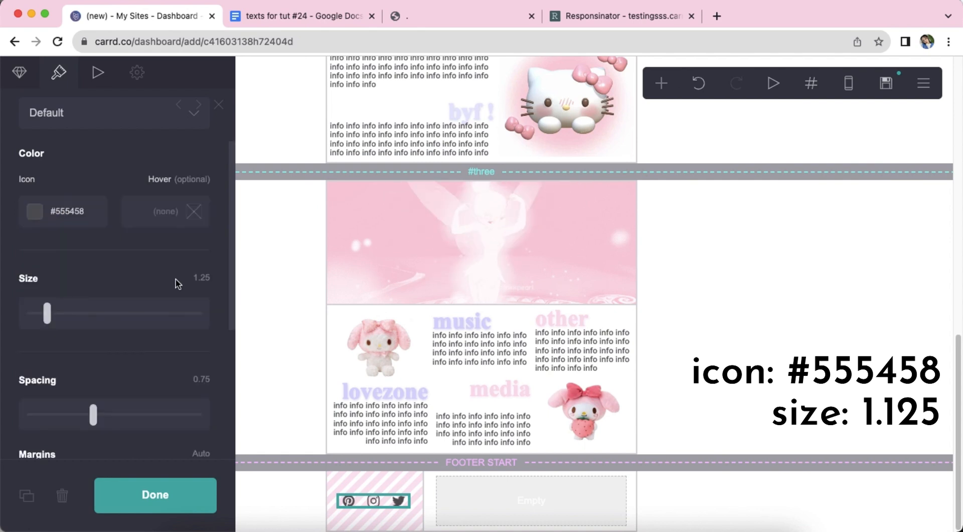
{"action": "type", "text": "1"}
{"action": "key", "text": "Return"}
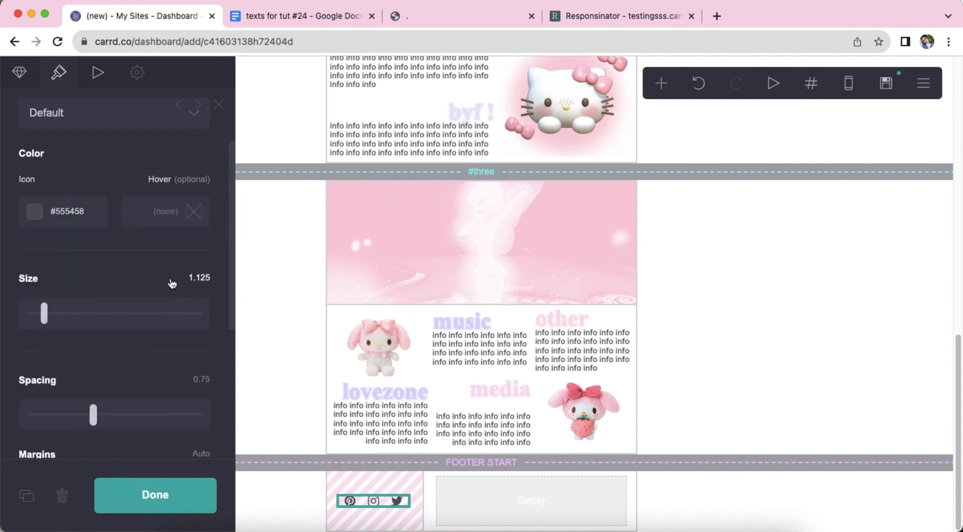
{"action": "scroll", "coordinate": [180, 281], "scroll_direction": "down", "scroll_amount": 4}
{"action": "scroll", "coordinate": [136, 301], "scroll_direction": "up", "scroll_amount": 5}
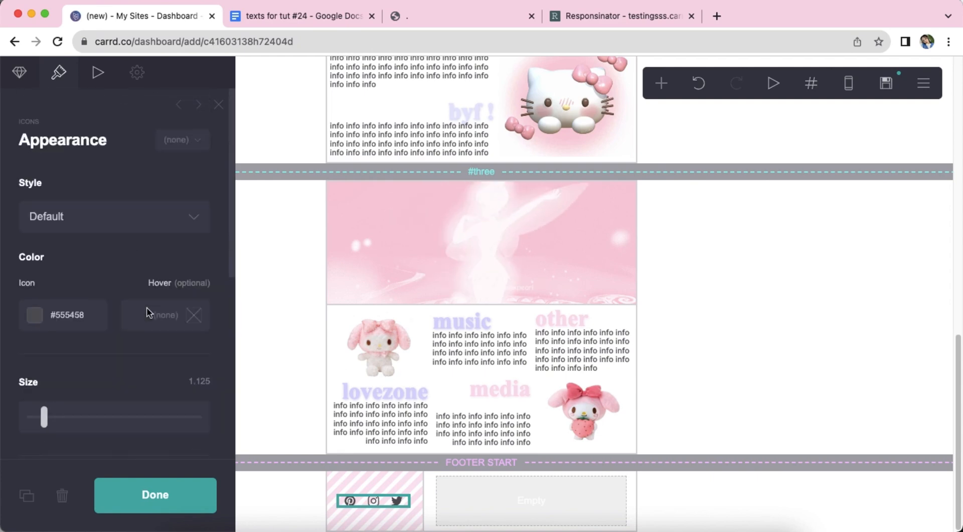
{"action": "left_click", "coordinate": [669, 488]}
- Add a table to the footer container's empty wide column and delete all of its headings
{"action": "left_click", "coordinate": [655, 94]}
{"action": "left_click", "coordinate": [622, 253]}
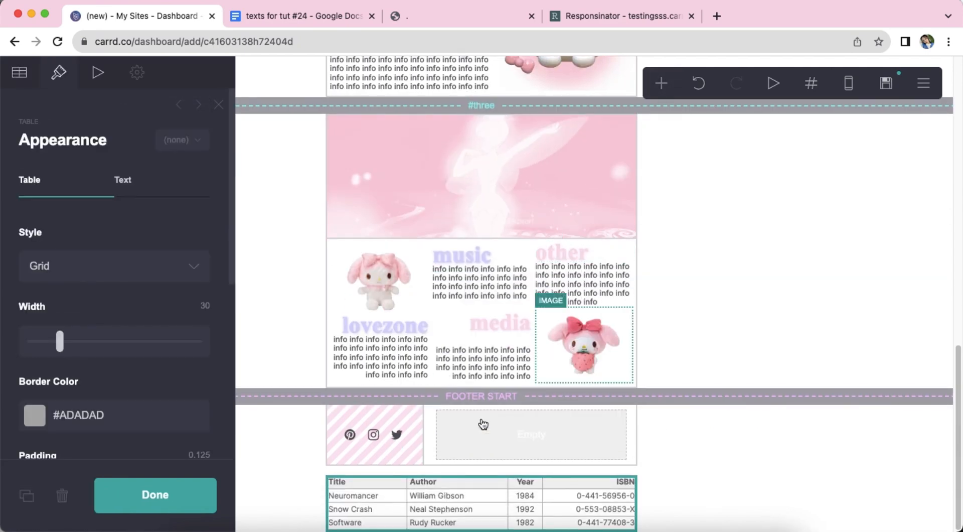
{"action": "left_click", "coordinate": [19, 73]}
{"action": "left_click_drag", "start_coordinate": [68, 263], "coordinate": [12, 181]}
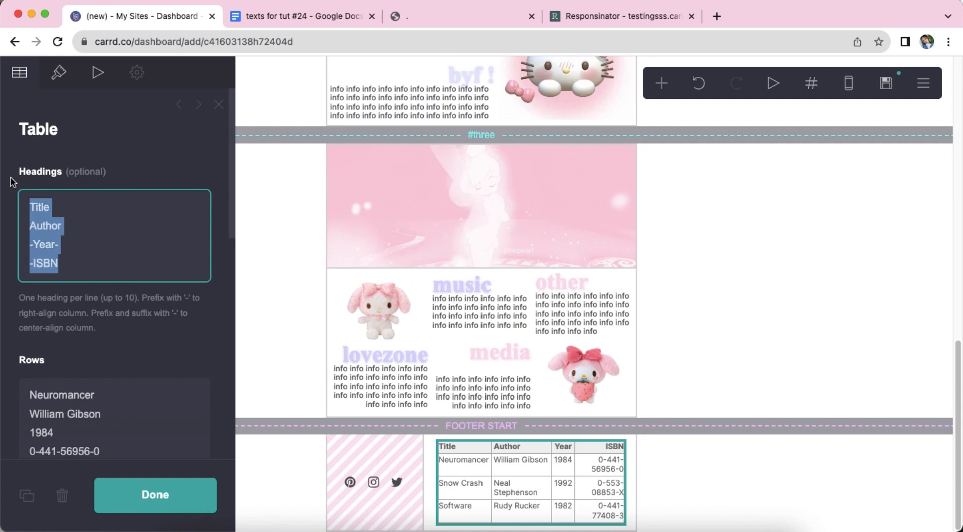
{"action": "key", "text": "BackSpace"}
- Copy the "▷ song lyrics" paragraph from the Google Docs document "texts for tut #24" and replace the Carrd footer table's rows with it
{"action": "left_click", "coordinate": [282, 22]}
{"action": "left_click_drag", "start_coordinate": [263, 211], "coordinate": [434, 232]}
{"action": "key", "text": "super+c"}
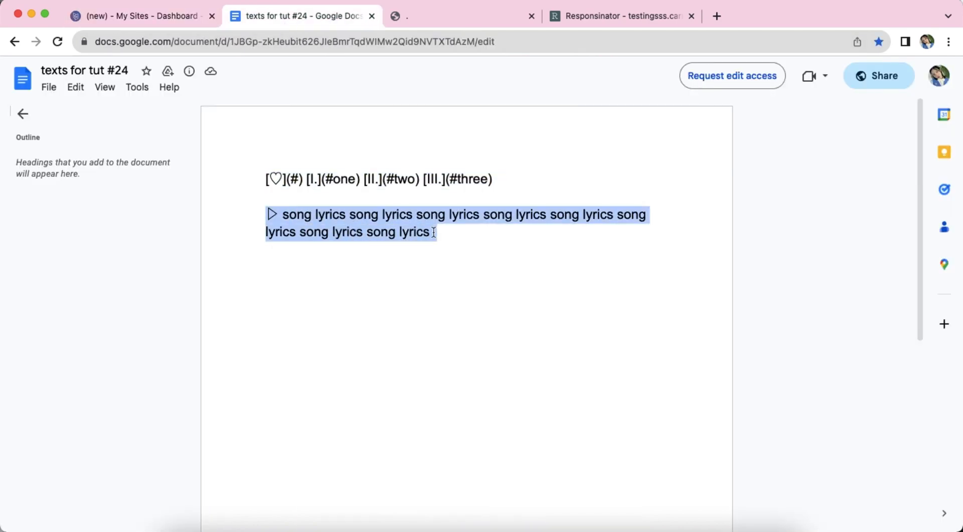
{"action": "left_click", "coordinate": [420, 236]}
{"action": "left_click", "coordinate": [172, 16]}
{"action": "right_click", "coordinate": [186, 351]}
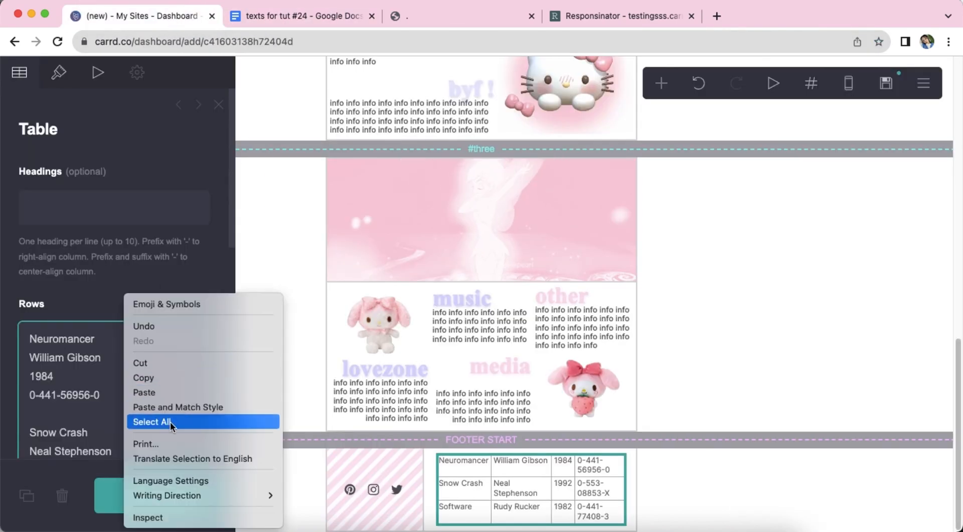
{"action": "left_click", "coordinate": [201, 421]}
{"action": "right_click", "coordinate": [173, 354]}
{"action": "left_click", "coordinate": [190, 352]}
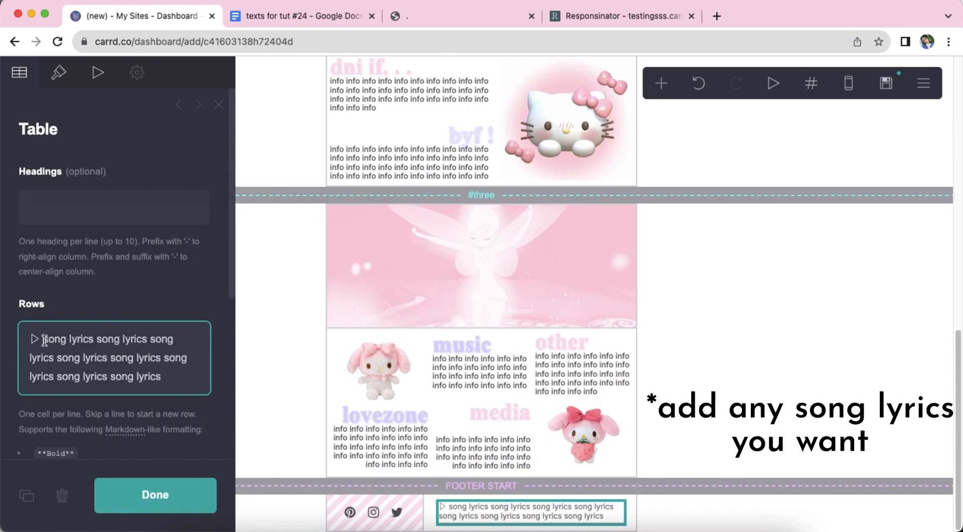
{"action": "left_click_drag", "start_coordinate": [43, 341], "coordinate": [142, 374]}
- Set the line spacing of the footer's song lyrics table to 1
{"action": "left_click", "coordinate": [58, 72]}
{"action": "scroll", "coordinate": [122, 275], "scroll_direction": "down", "scroll_amount": 5}
{"action": "scroll", "coordinate": [156, 190], "scroll_direction": "up", "scroll_amount": 5}
{"action": "left_click", "coordinate": [156, 190]}
{"action": "scroll", "coordinate": [134, 263], "scroll_direction": "down", "scroll_amount": 5}
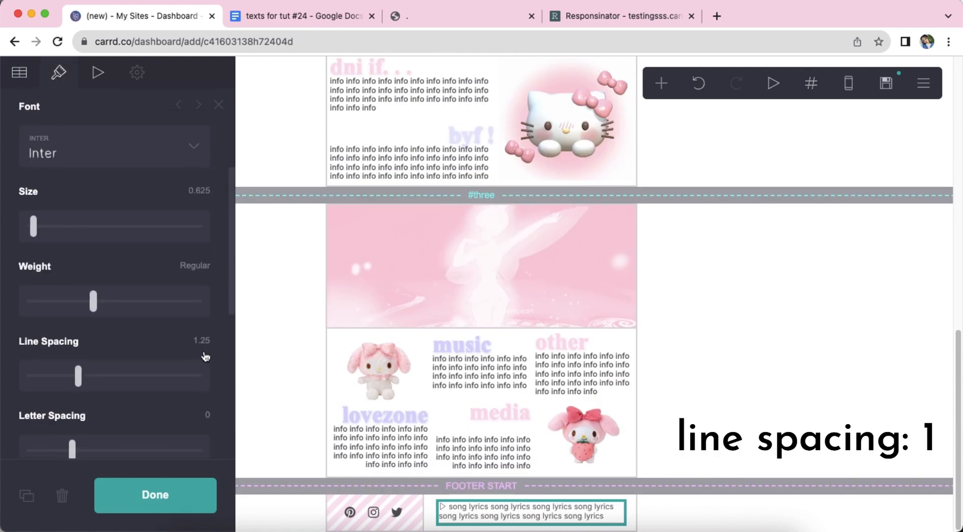
{"action": "left_click", "coordinate": [778, 458]}
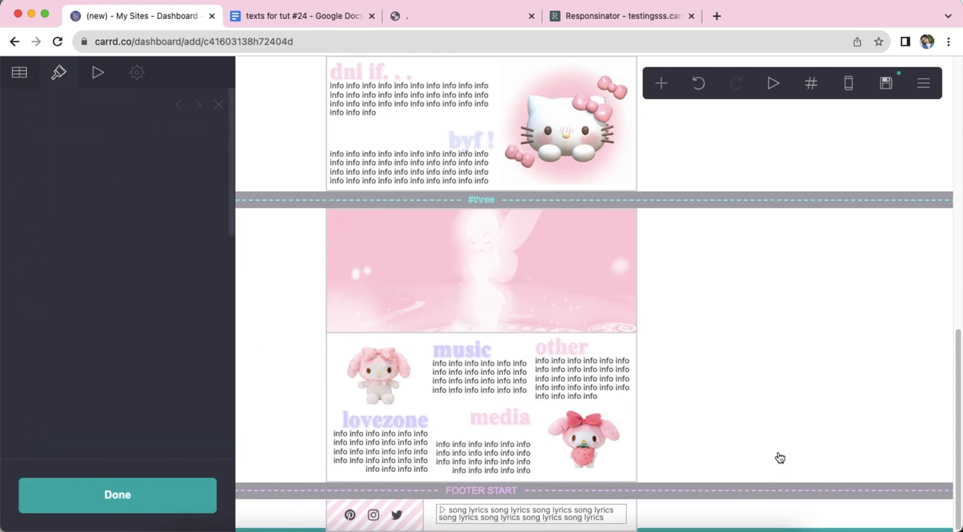
- Add a container below the footer's icons and lyrics table and set its horizontal padding to 0.375
{"action": "left_click", "coordinate": [661, 82]}
{"action": "left_click", "coordinate": [502, 383]}
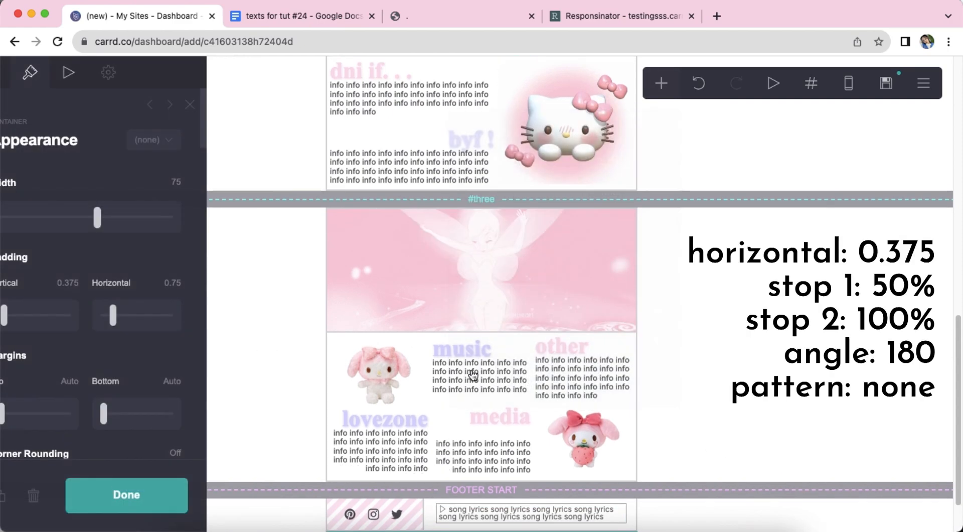
{"action": "type", "text": "0.375"}
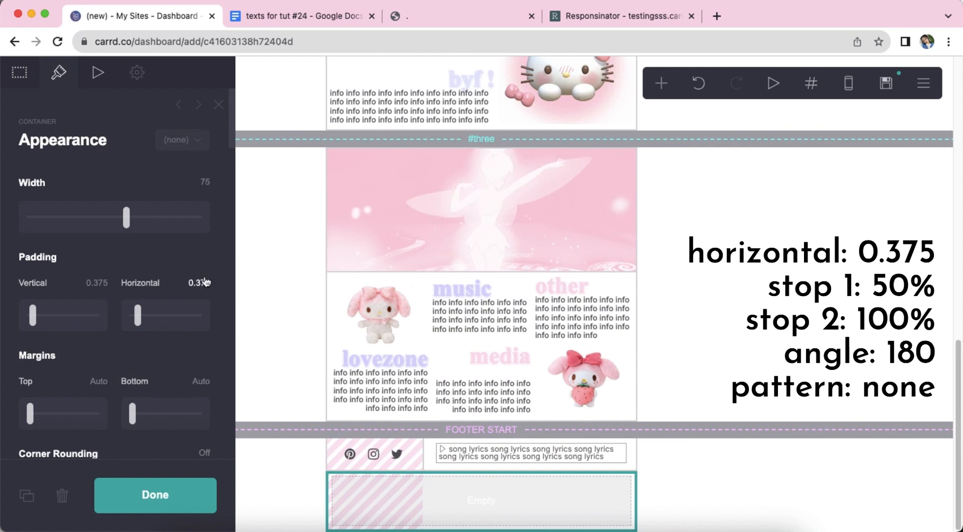
- Set the new container's background gradient stops to 50% and 100% and its angle to 180°
{"action": "scroll", "coordinate": [109, 285], "scroll_direction": "down", "scroll_amount": 10}
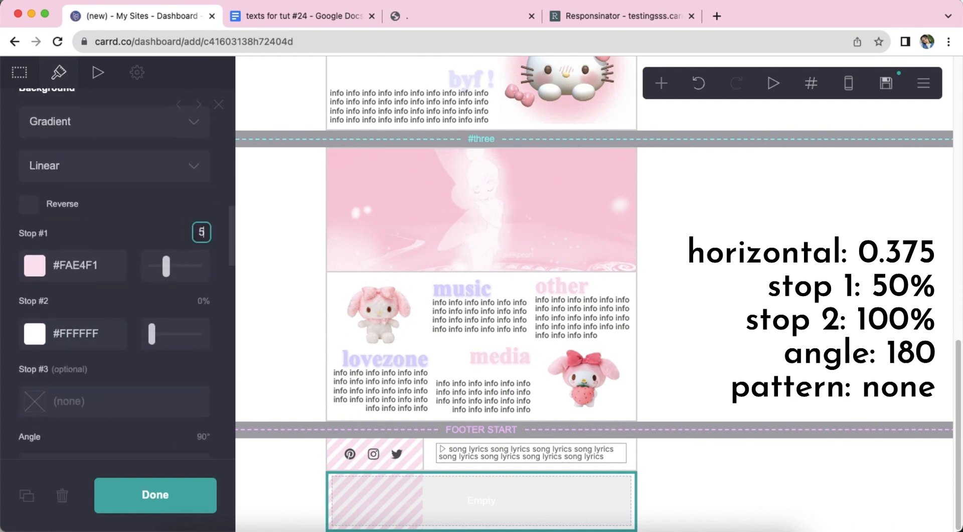
{"action": "scroll", "coordinate": [130, 372], "scroll_direction": "down", "scroll_amount": 2}
{"action": "left_click", "coordinate": [198, 336]}
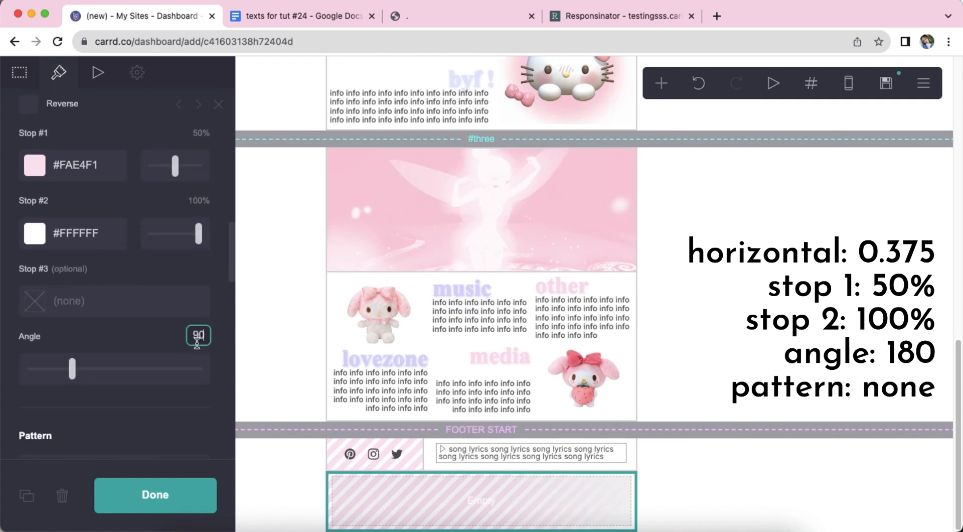
{"action": "scroll", "coordinate": [161, 339], "scroll_direction": "down", "scroll_amount": 4}
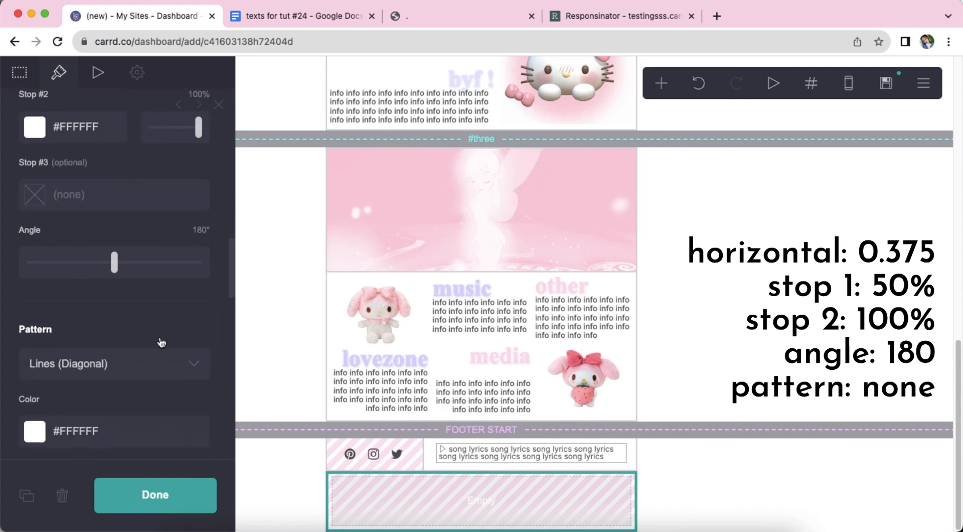
- Set the new footer container's background pattern to None
{"action": "left_click", "coordinate": [140, 261]}
{"action": "scroll", "coordinate": [140, 261], "scroll_direction": "up", "scroll_amount": 5}
{"action": "key", "text": "Escape"}
{"action": "left_click", "coordinate": [104, 261]}
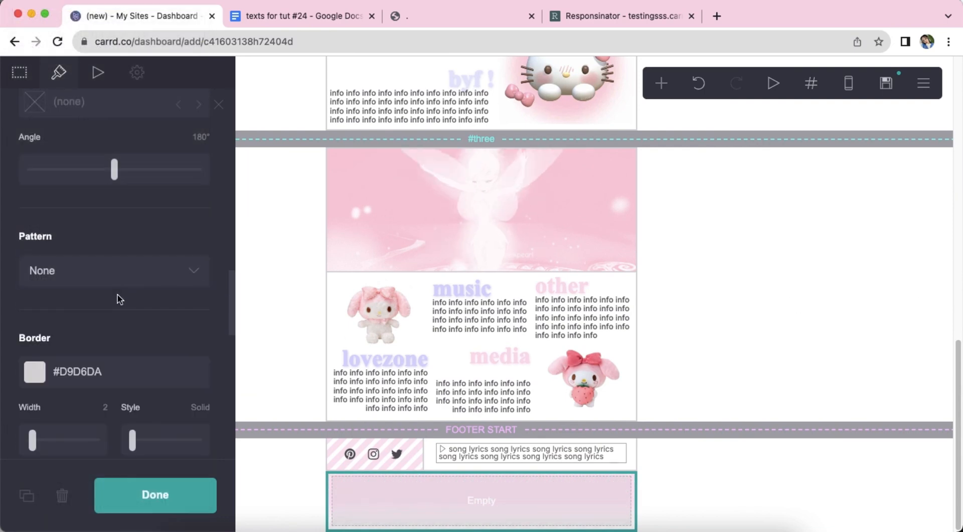
{"action": "scroll", "coordinate": [119, 298], "scroll_direction": "down", "scroll_amount": 3}
{"action": "left_click", "coordinate": [729, 503]}
- Add a text element reading "song lyrics song lyrics song lyrics" and place it inside the empty footer container
{"action": "left_click", "coordinate": [661, 82]}
{"action": "left_click", "coordinate": [489, 134]}
{"action": "left_click_drag", "start_coordinate": [357, 525], "coordinate": [401, 499]}
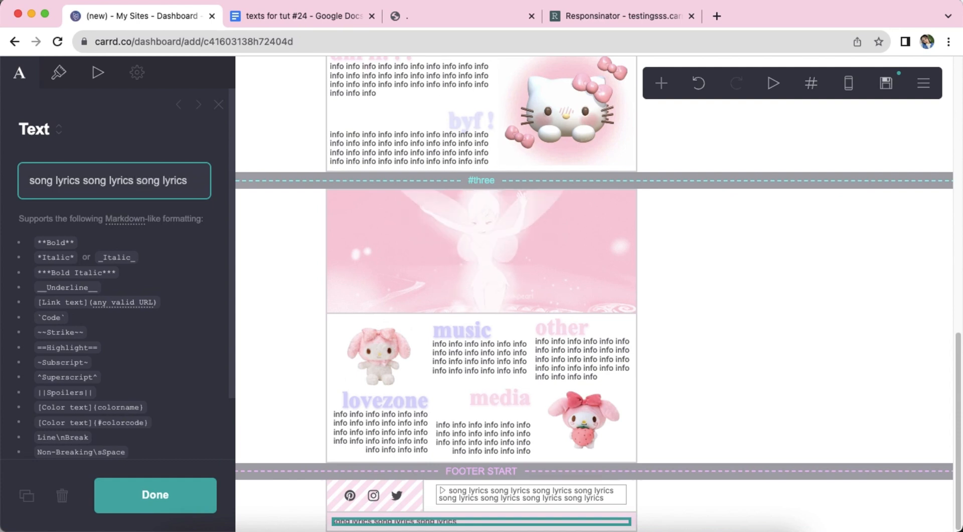
- Extend the new footer text until "song lyrics" is repeated seven times in total
{"action": "right_click", "coordinate": [80, 179]}
{"action": "left_click", "coordinate": [115, 282]}
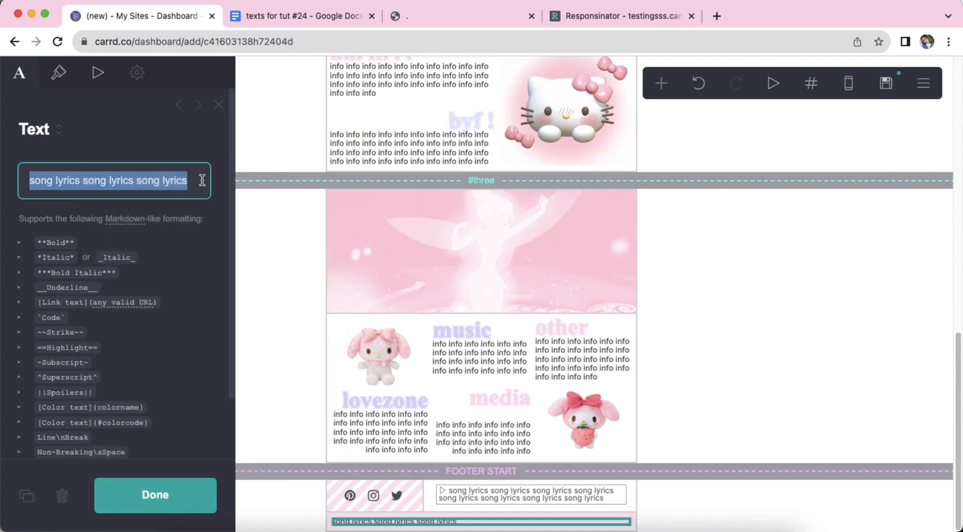
{"action": "left_click", "coordinate": [201, 181]}
{"action": "right_click", "coordinate": [204, 182]}
{"action": "left_click", "coordinate": [232, 273]}
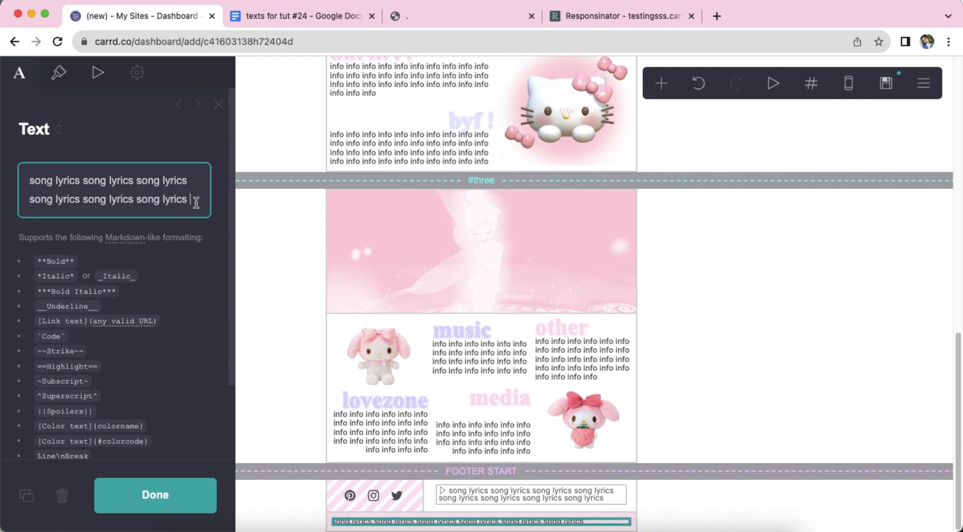
{"action": "type", "text": "song lyrics"}
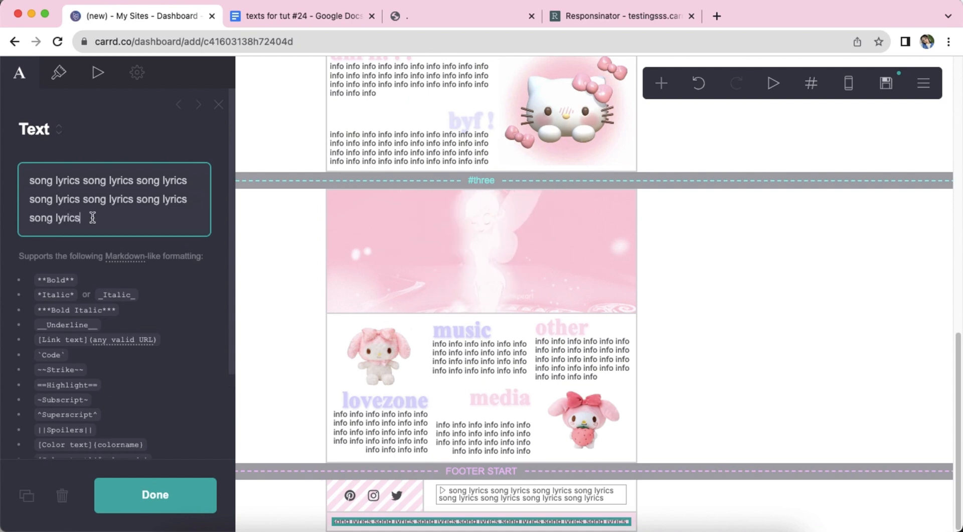
- Set the bottom footer text's color to #866B79 and its line spacing to 0.875
{"action": "left_click", "coordinate": [58, 72]}
{"action": "left_click", "coordinate": [112, 216]}
{"action": "type", "text": "#866B7"}
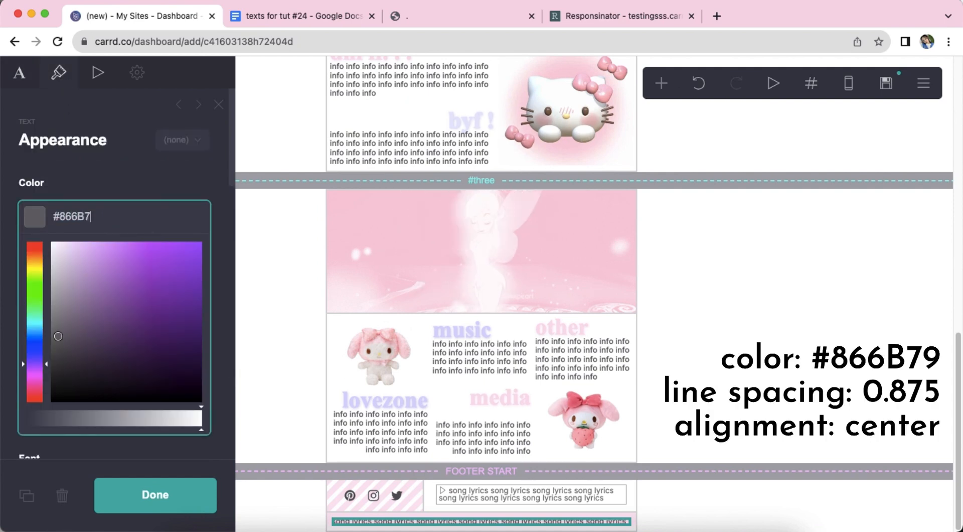
{"action": "type", "text": "9"}
{"action": "key", "text": "Return"}
{"action": "scroll", "coordinate": [88, 289], "scroll_direction": "down", "scroll_amount": 5}
{"action": "type", "text": "."}
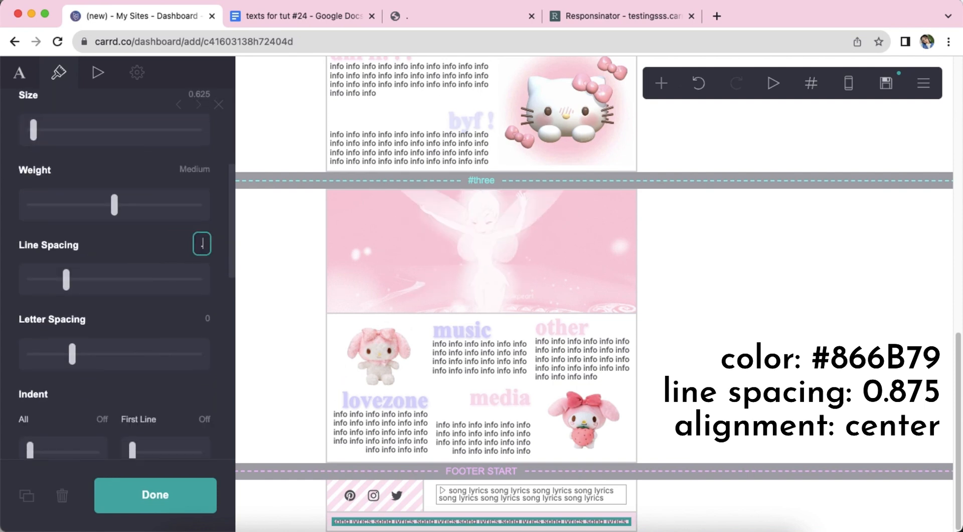
{"action": "type", "text": "875"}
{"action": "key", "text": "Return"}
- Set the alignment of the bottom footer text to center
{"action": "scroll", "coordinate": [156, 289], "scroll_direction": "down", "scroll_amount": 6}
{"action": "left_click", "coordinate": [153, 286]}
{"action": "left_click", "coordinate": [152, 295]}
{"action": "scroll", "coordinate": [149, 311], "scroll_direction": "down", "scroll_amount": 4}
{"action": "scroll", "coordinate": [147, 304], "scroll_direction": "up", "scroll_amount": 15}
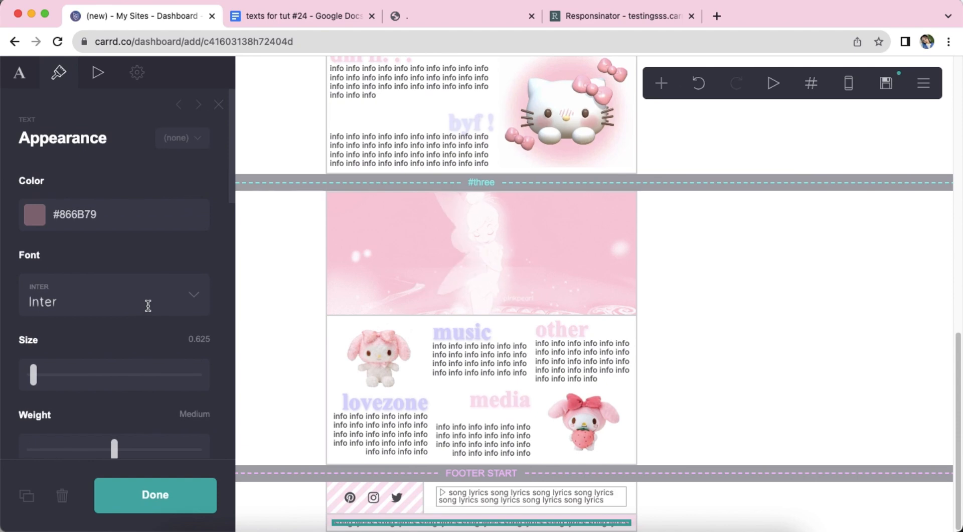
{"action": "double_click", "coordinate": [682, 508]}
- Examine the layout of the whole page in both the desktop and the mobile view
{"action": "scroll", "coordinate": [709, 363], "scroll_direction": "up", "scroll_amount": 10}
{"action": "scroll", "coordinate": [709, 363], "scroll_direction": "down", "scroll_amount": 10}
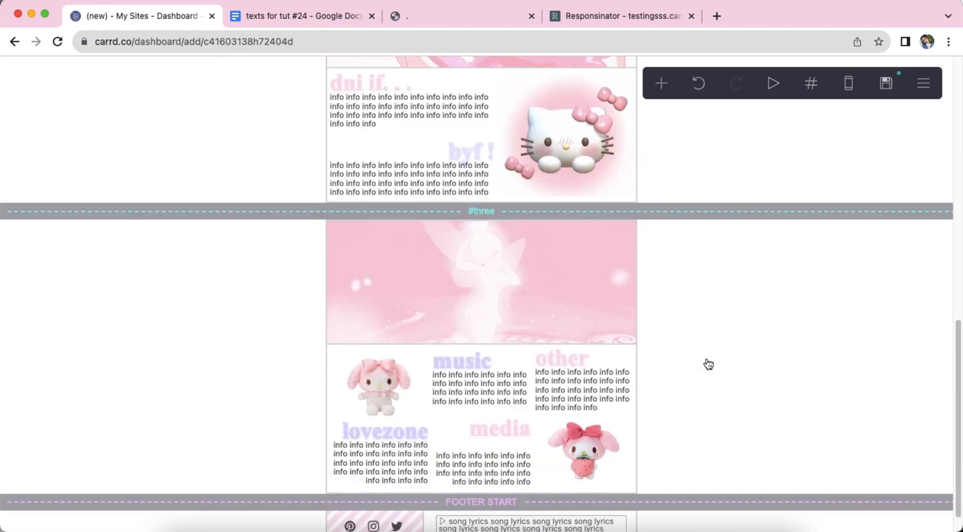
{"action": "left_click", "coordinate": [849, 83]}
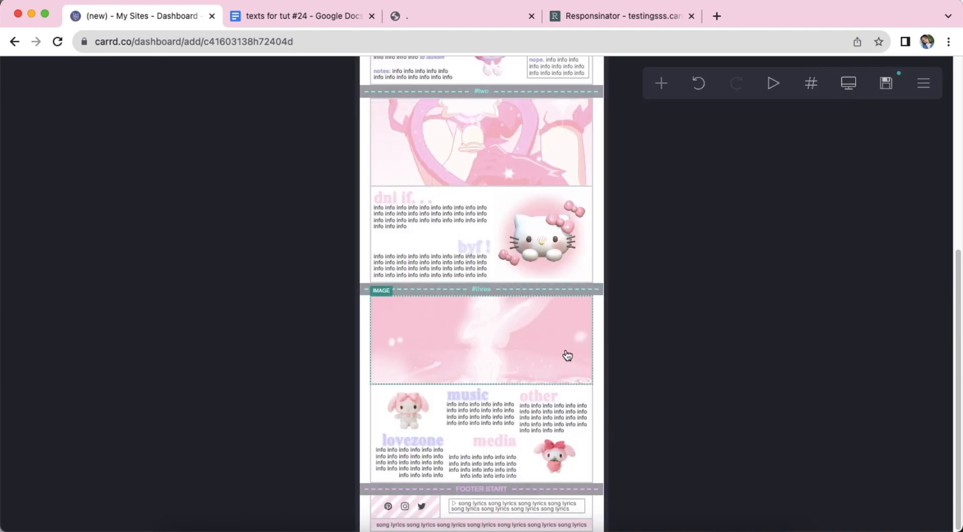
{"action": "scroll", "coordinate": [559, 355], "scroll_direction": "up", "scroll_amount": 5}
{"action": "scroll", "coordinate": [583, 353], "scroll_direction": "down", "scroll_amount": 10}
{"action": "left_click", "coordinate": [848, 83]}
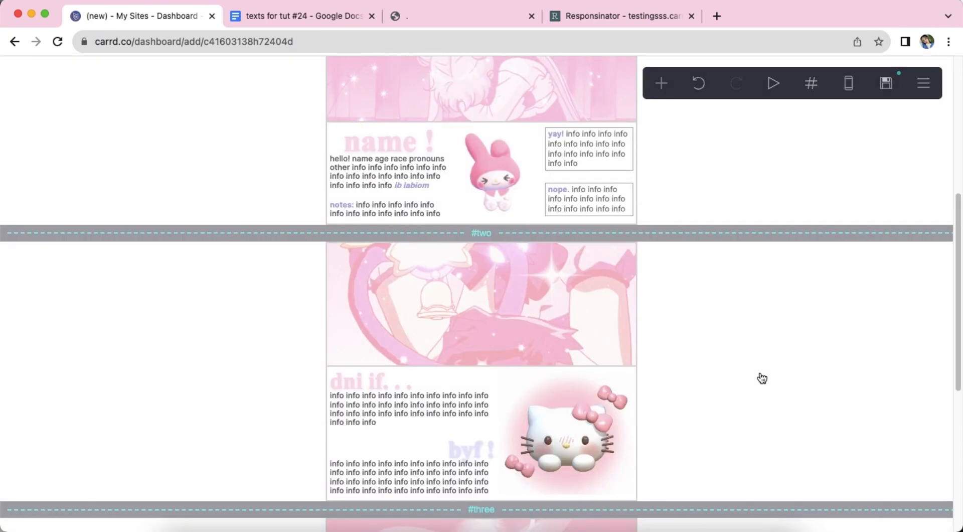
{"action": "scroll", "coordinate": [757, 379], "scroll_direction": "down", "scroll_amount": 7}
{"action": "scroll", "coordinate": [764, 346], "scroll_direction": "up", "scroll_amount": 10}
- Set the page background's pattern to Hearts (Animated) with color #F9DDEBB3 and save the site
{"action": "left_click", "coordinate": [738, 282]}
{"action": "left_click", "coordinate": [109, 352]}
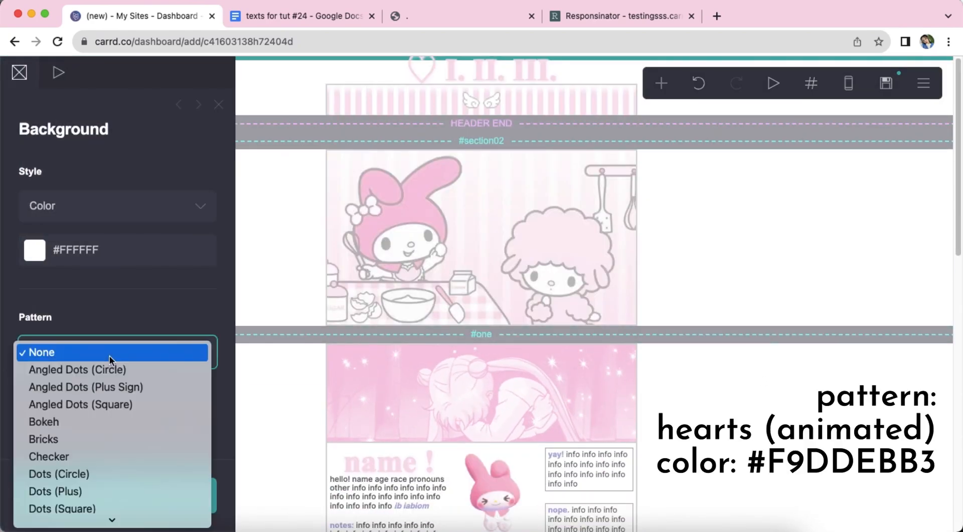
{"action": "scroll", "coordinate": [112, 360], "scroll_direction": "down", "scroll_amount": 5}
{"action": "left_click", "coordinate": [112, 354]}
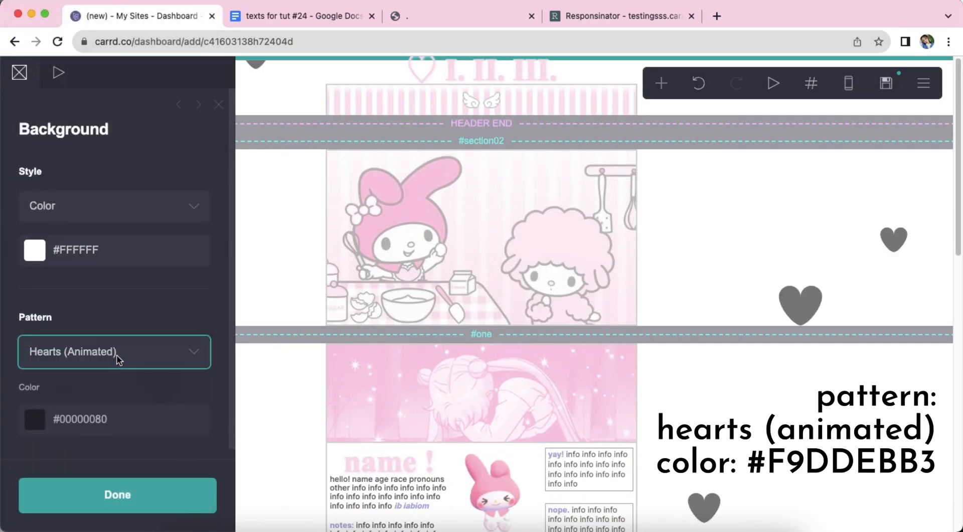
{"action": "left_click", "coordinate": [139, 401]}
{"action": "type", "text": "#F9DDEBB3"}
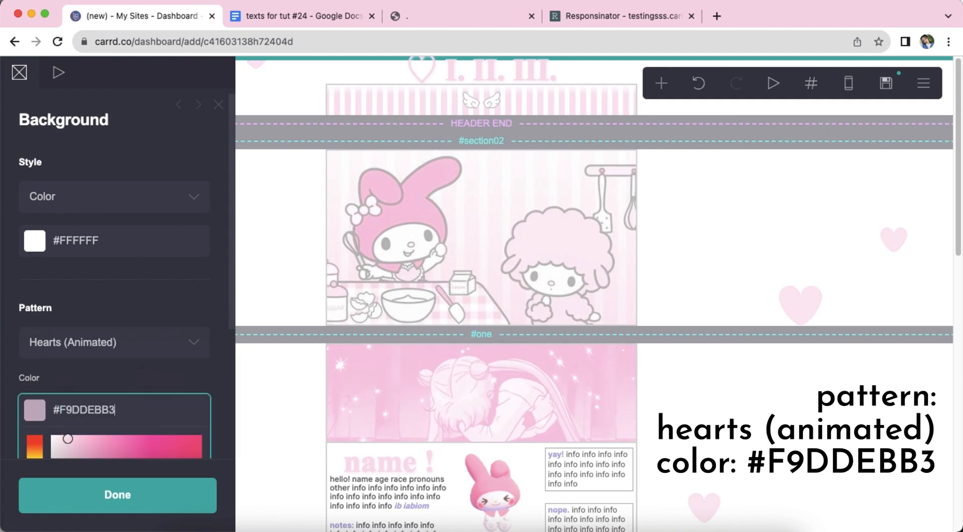
{"action": "key", "text": "Return"}
{"action": "left_click", "coordinate": [886, 82]}
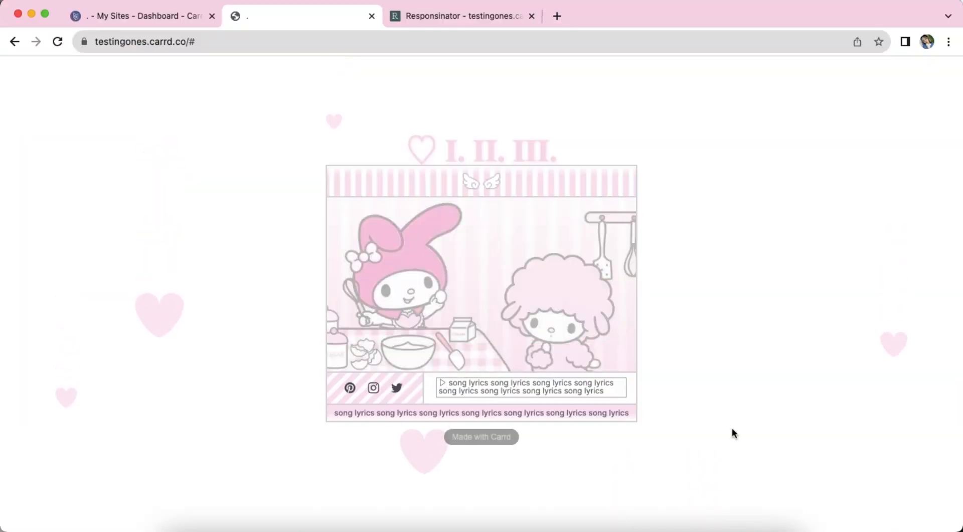
- Check the published site's sections one, two and three through the header navigation and return to the home section
{"action": "left_click", "coordinate": [446, 161]}
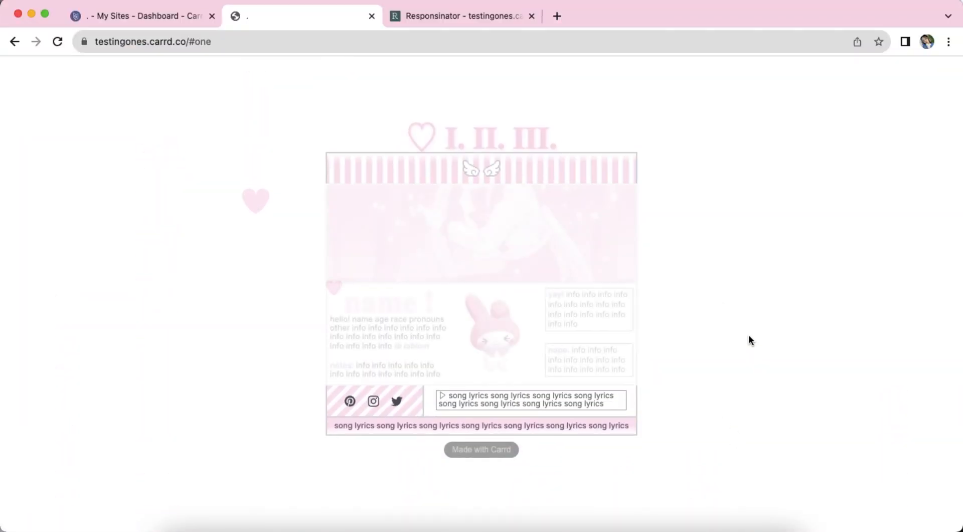
{"action": "left_click", "coordinate": [534, 171]}
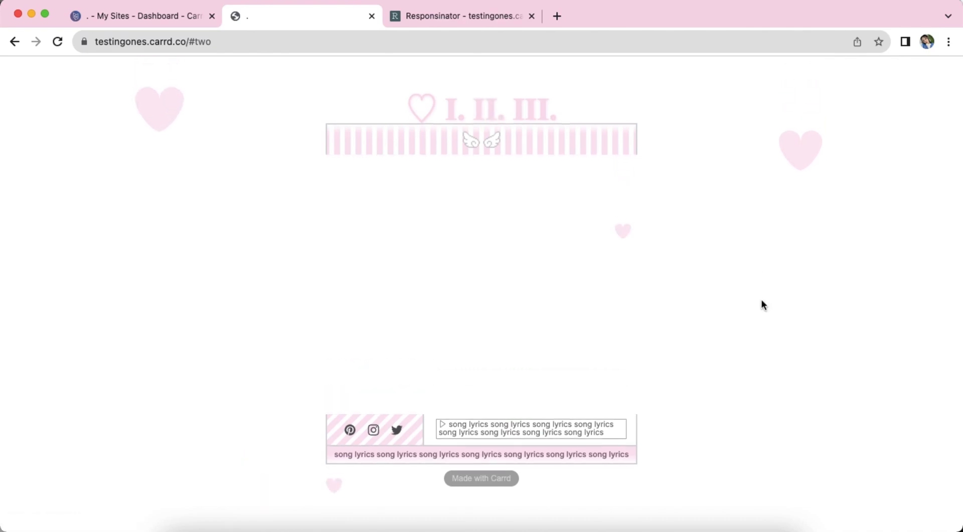
{"action": "left_click", "coordinate": [550, 112]}
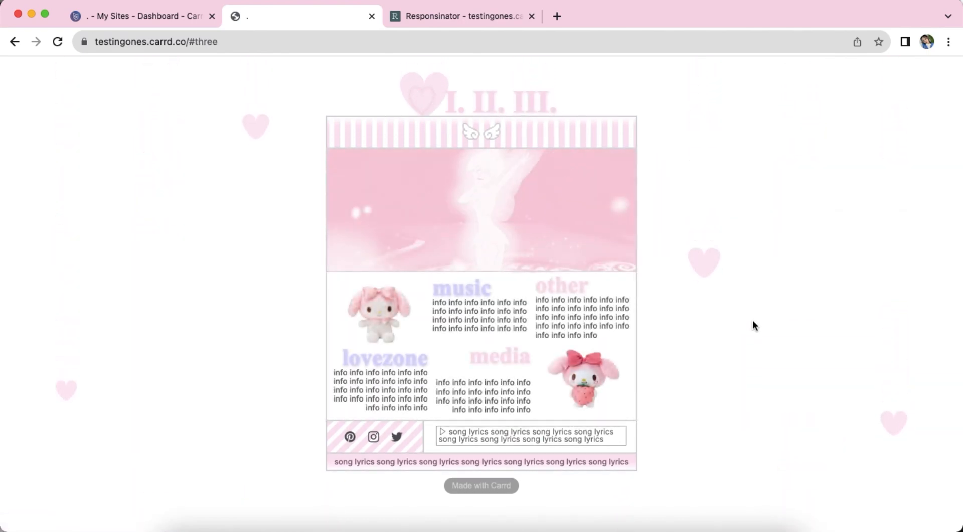
{"action": "left_click", "coordinate": [425, 99]}
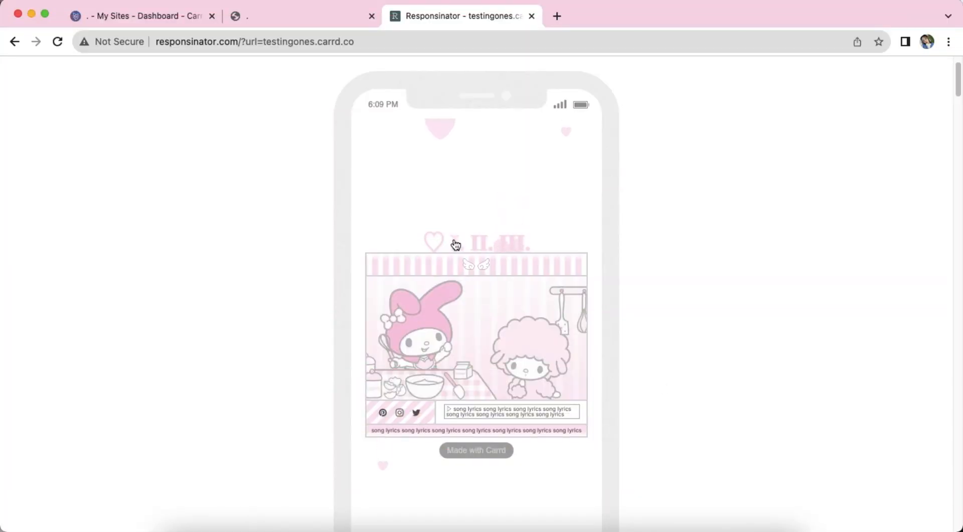
{"action": "left_click", "coordinate": [455, 244]}
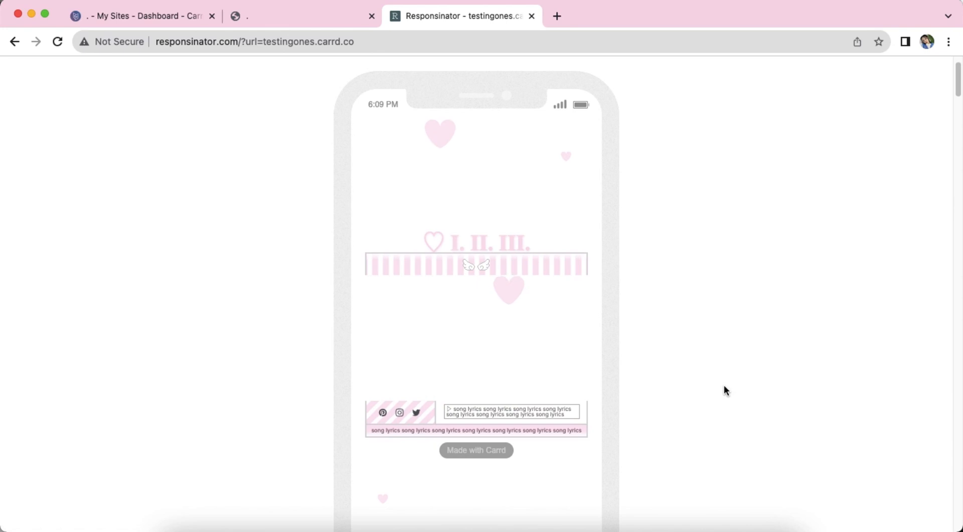
{"action": "left_click", "coordinate": [482, 240]}
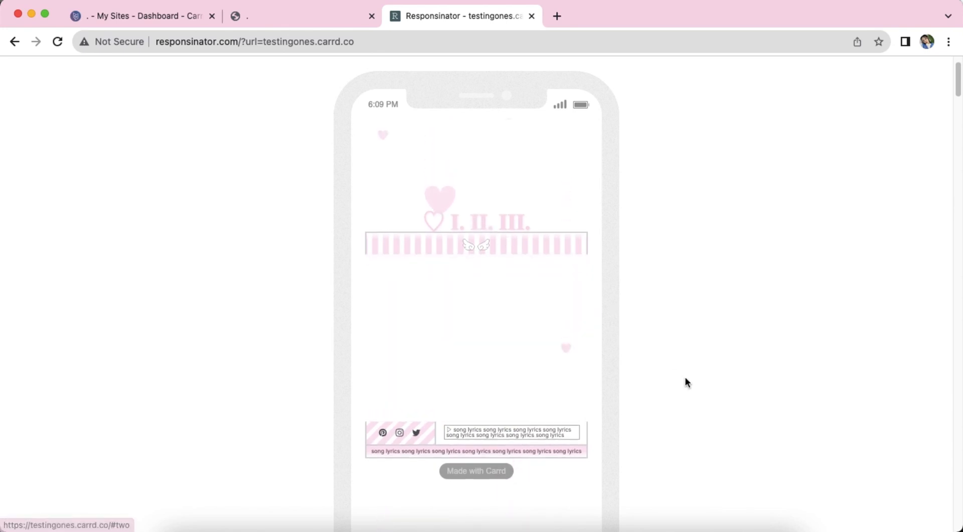
{"action": "left_click", "coordinate": [539, 232]}
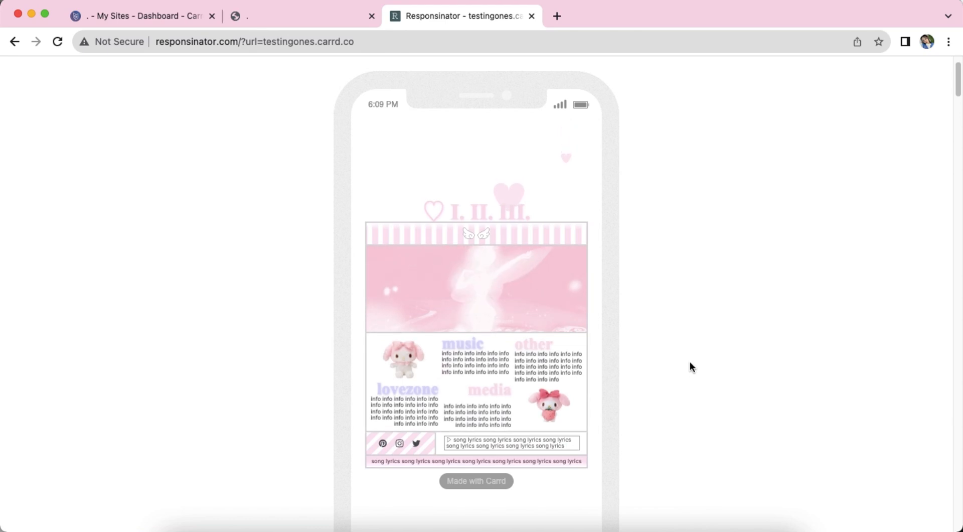
{"action": "left_click", "coordinate": [440, 213]}
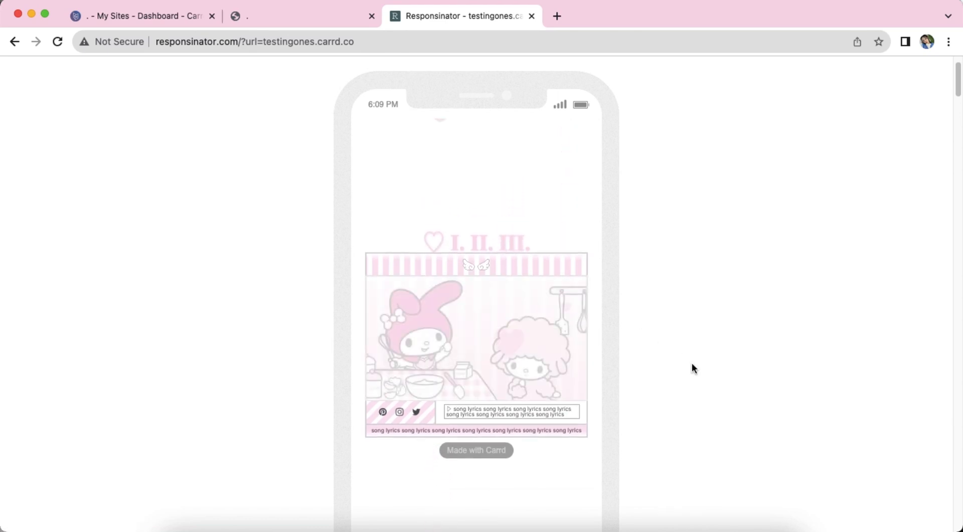